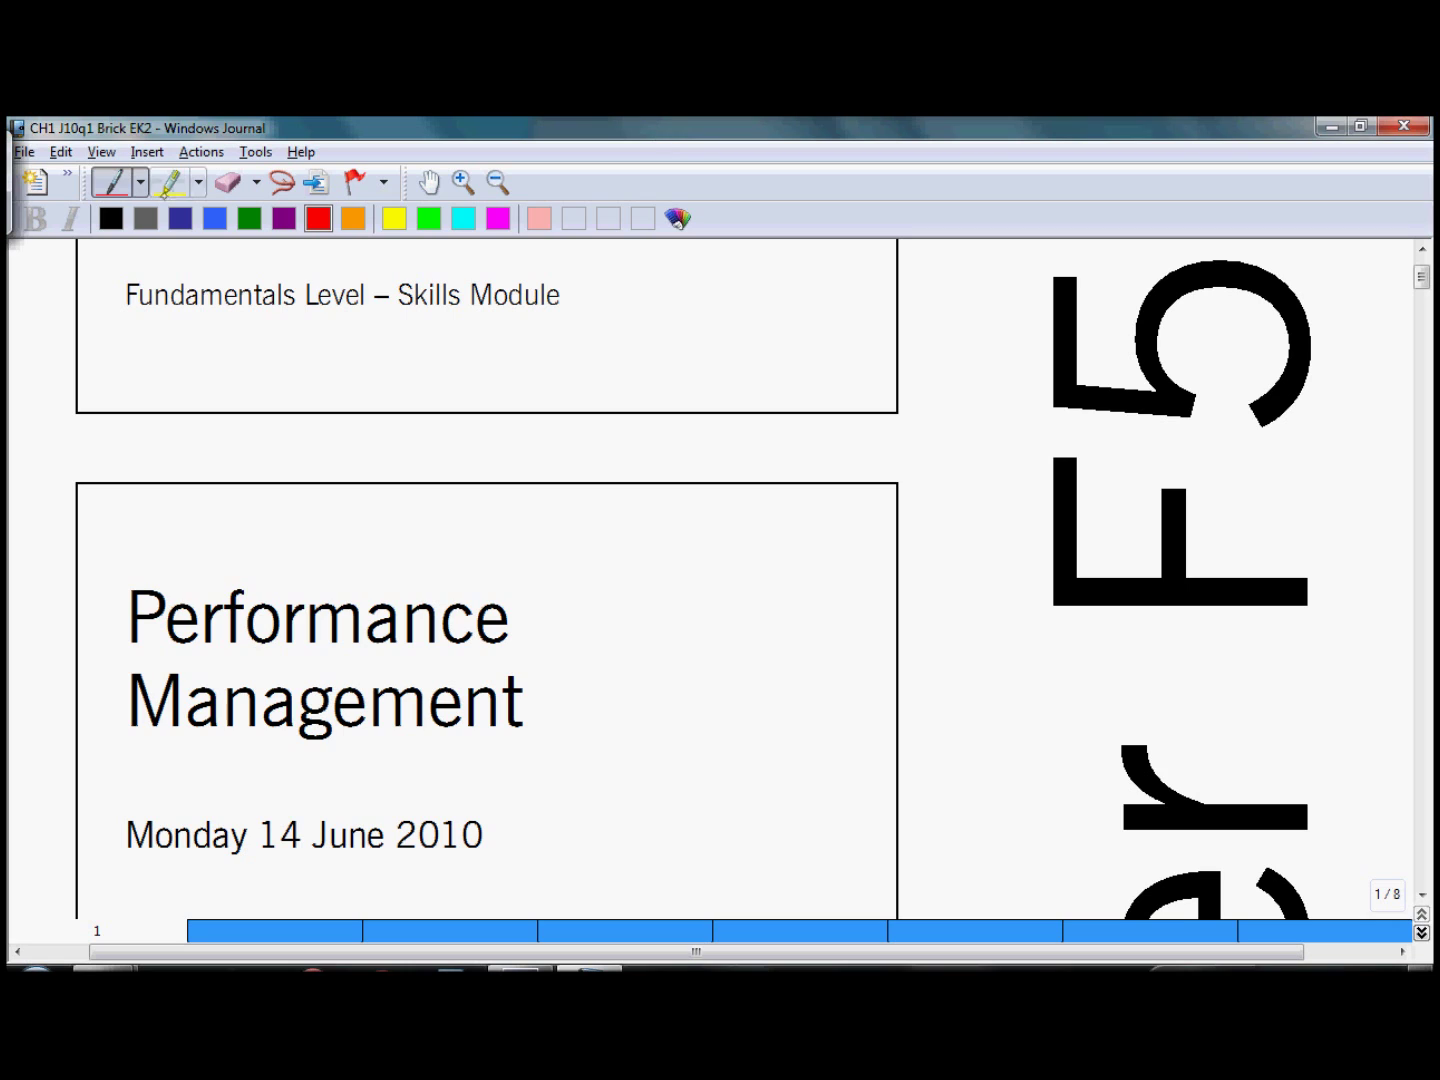
Highlight the exam date '14 June 2010' and the 15 minutes reading and planning time in yellow.
click(170, 183)
drag(500, 834, 231, 833)
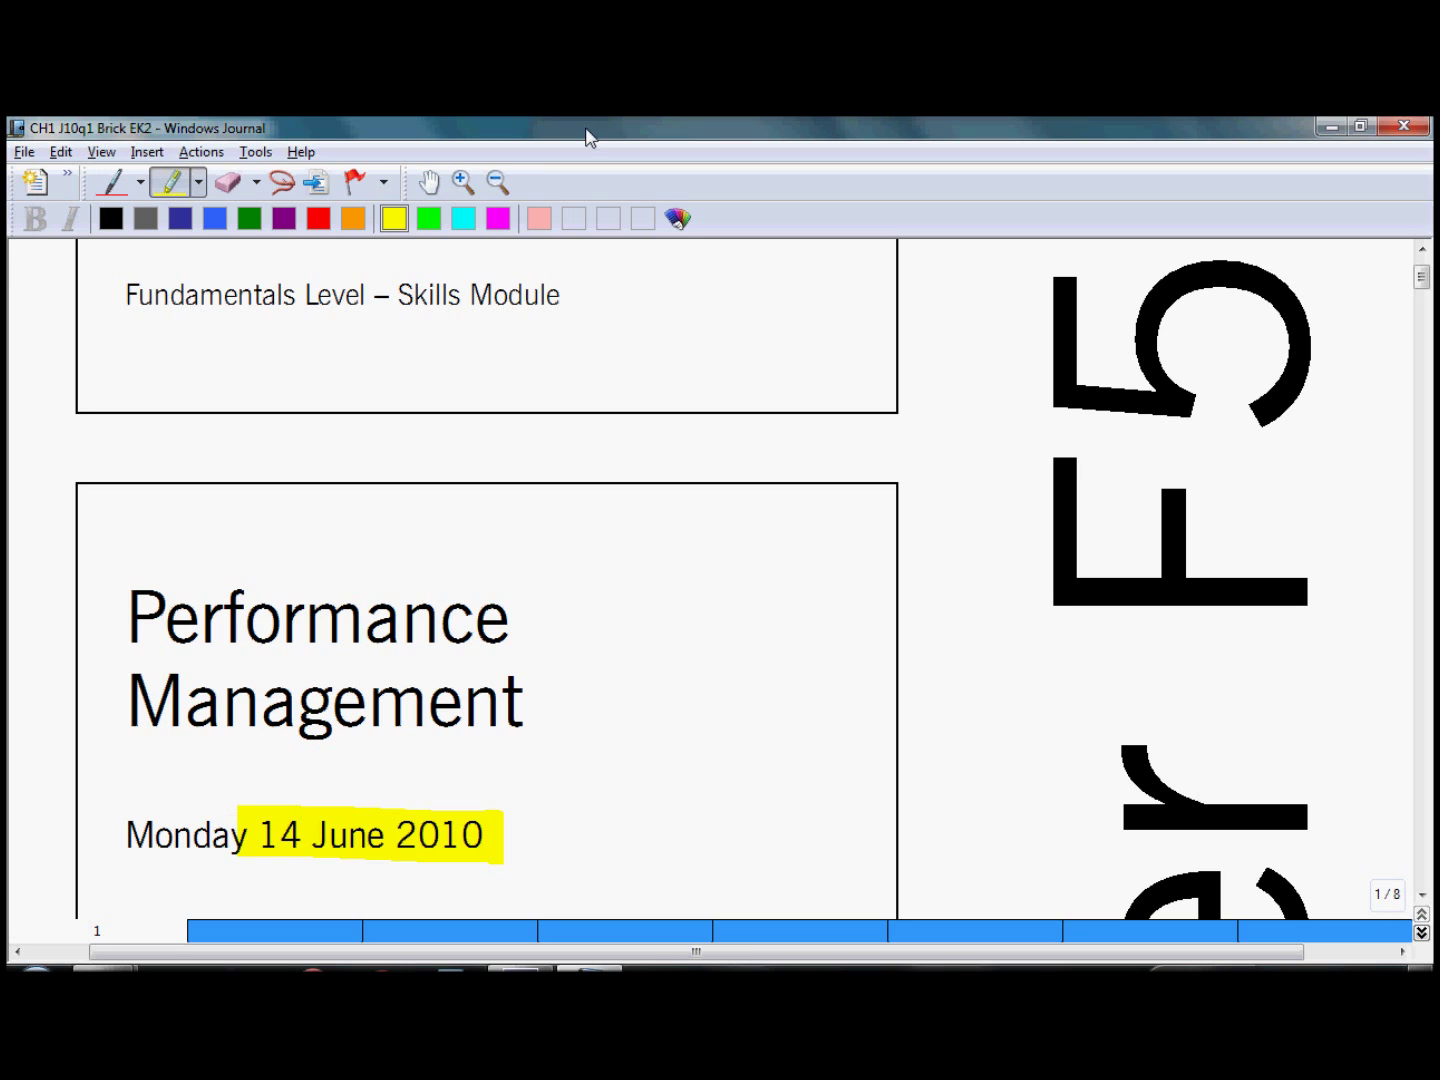
scroll(588, 137, down, 5)
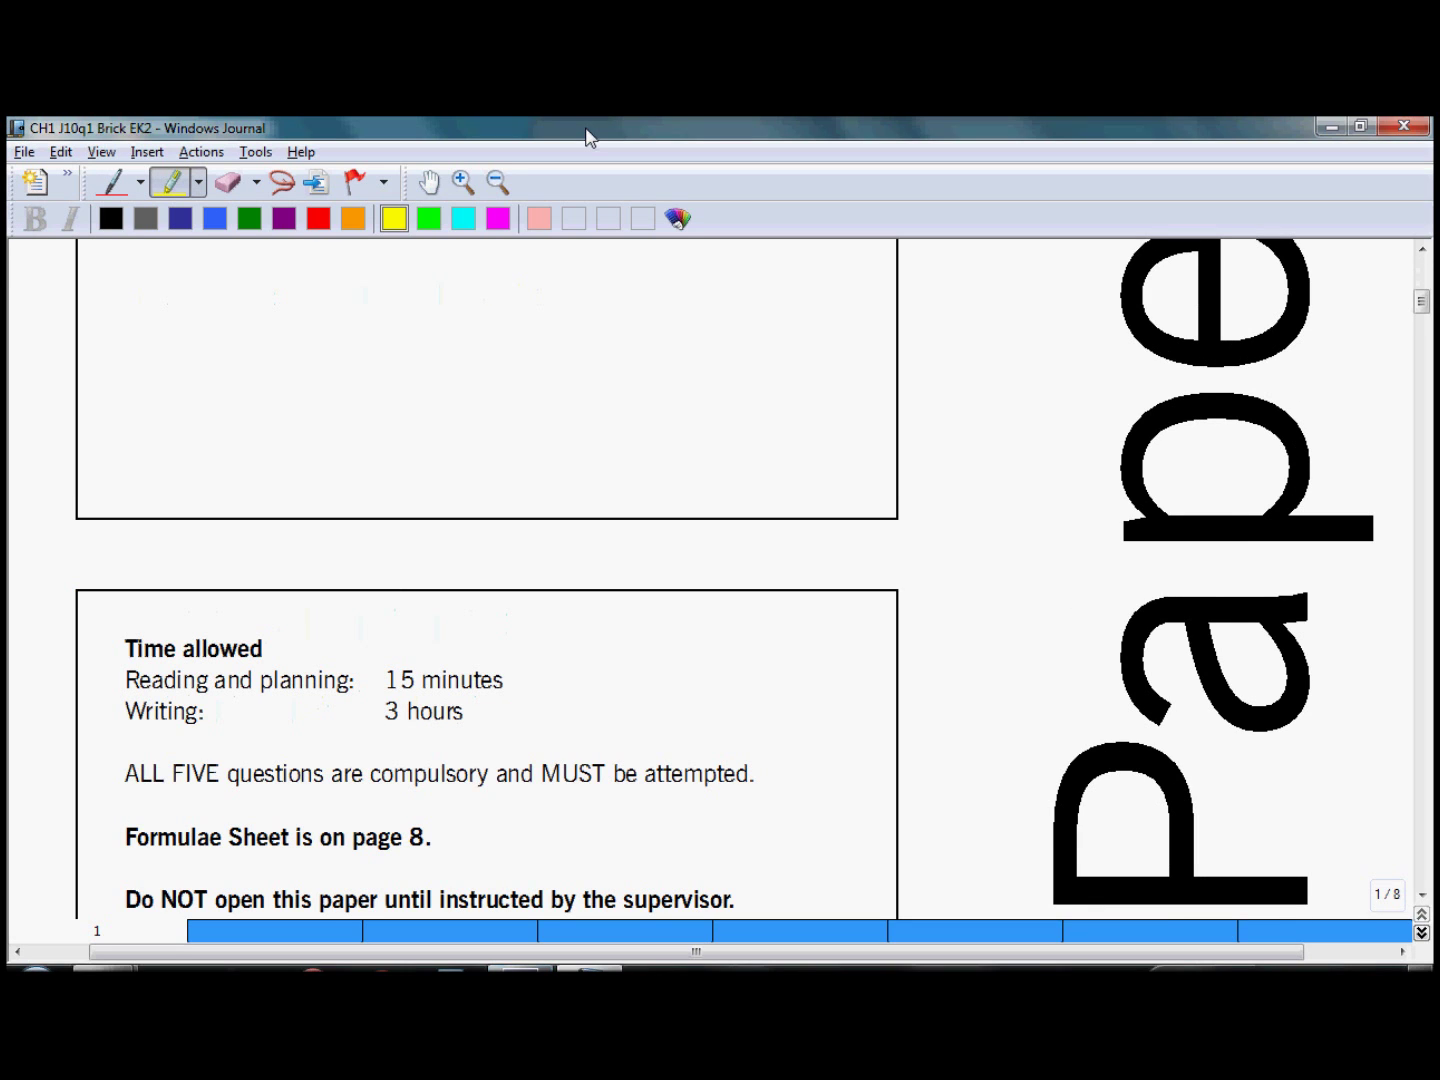
drag(486, 668, 206, 678)
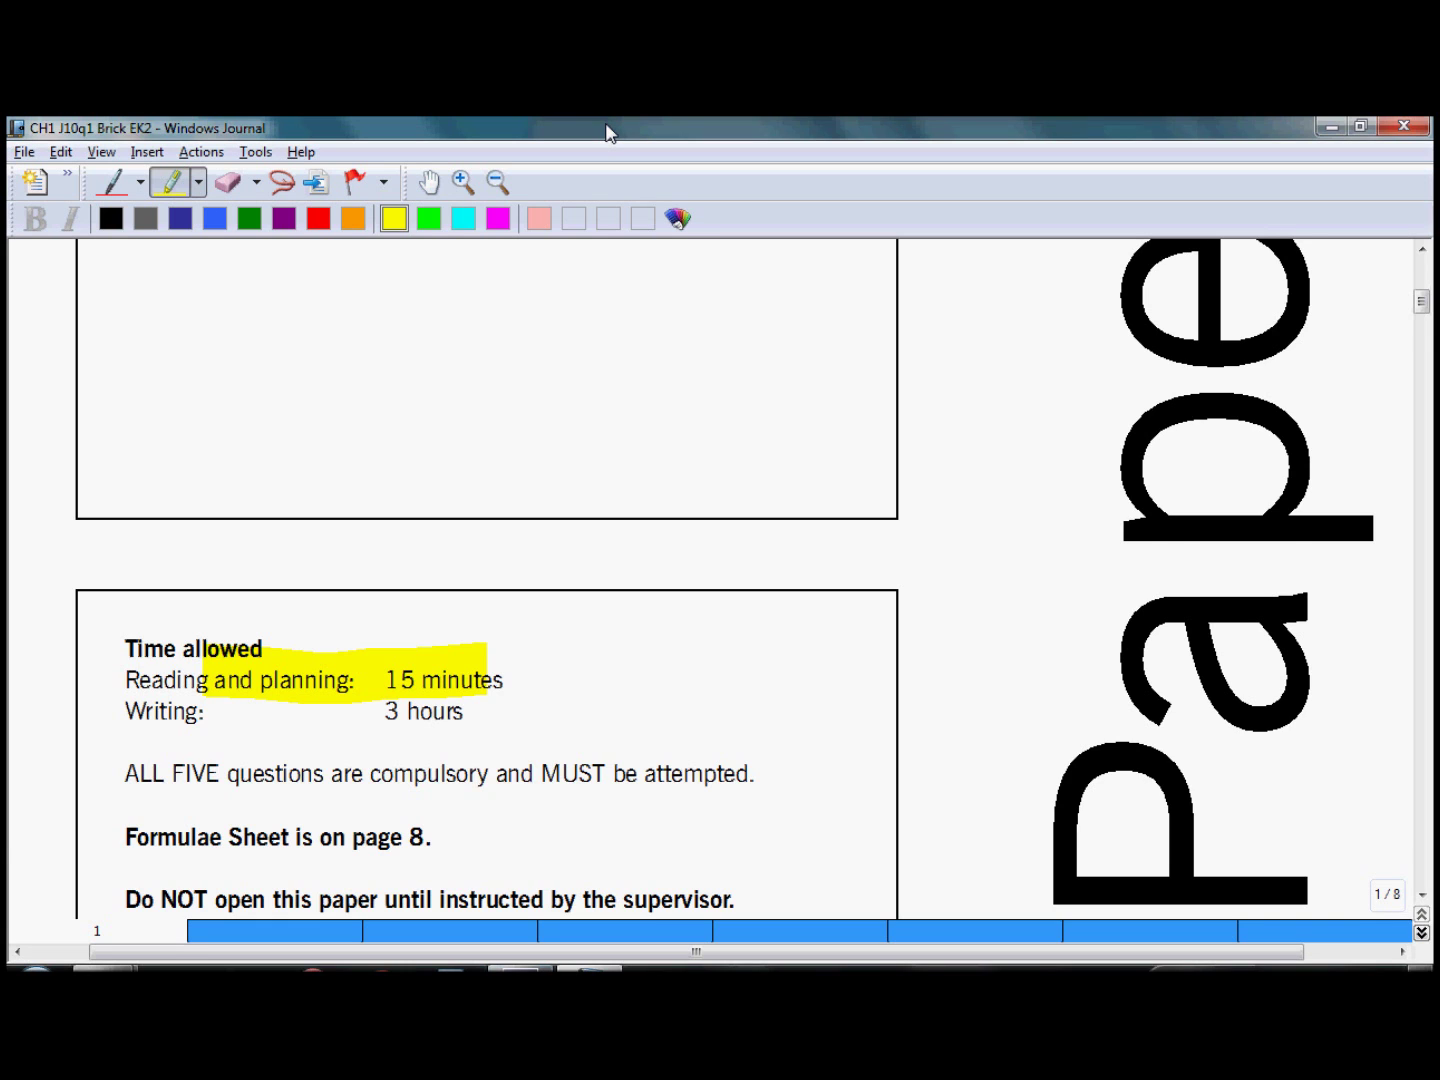
scroll(610, 133, down, 10)
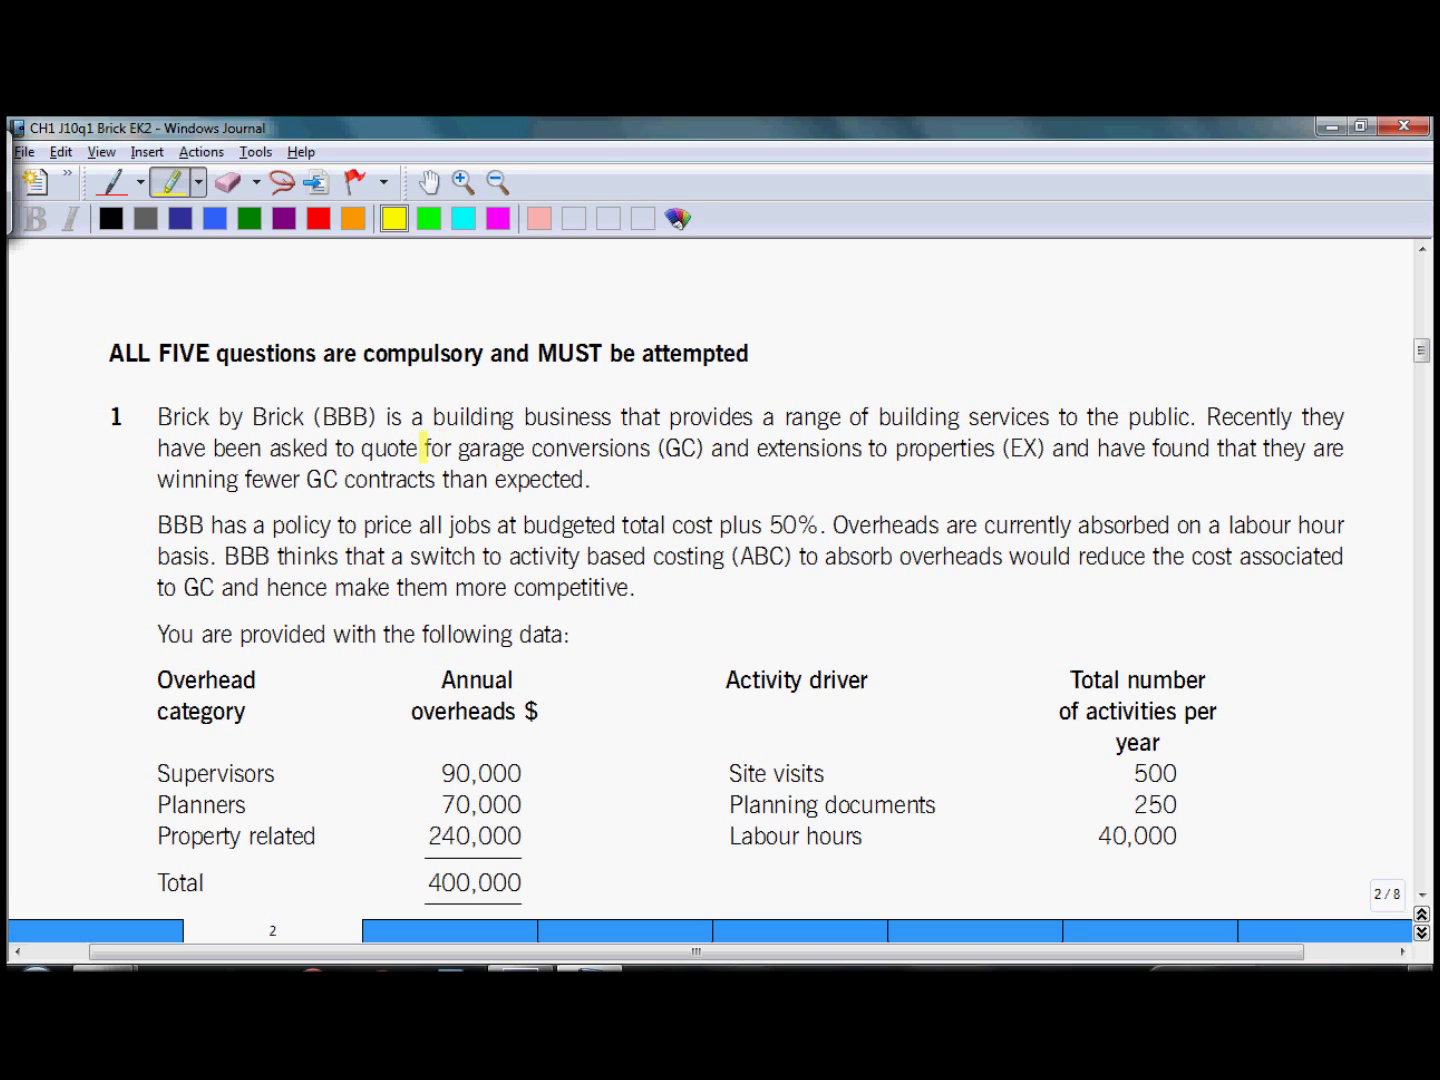
Highlight 'garage conversions' and 'extensions to properties' in yellow in question 1's opening paragraph.
drag(447, 447, 661, 447)
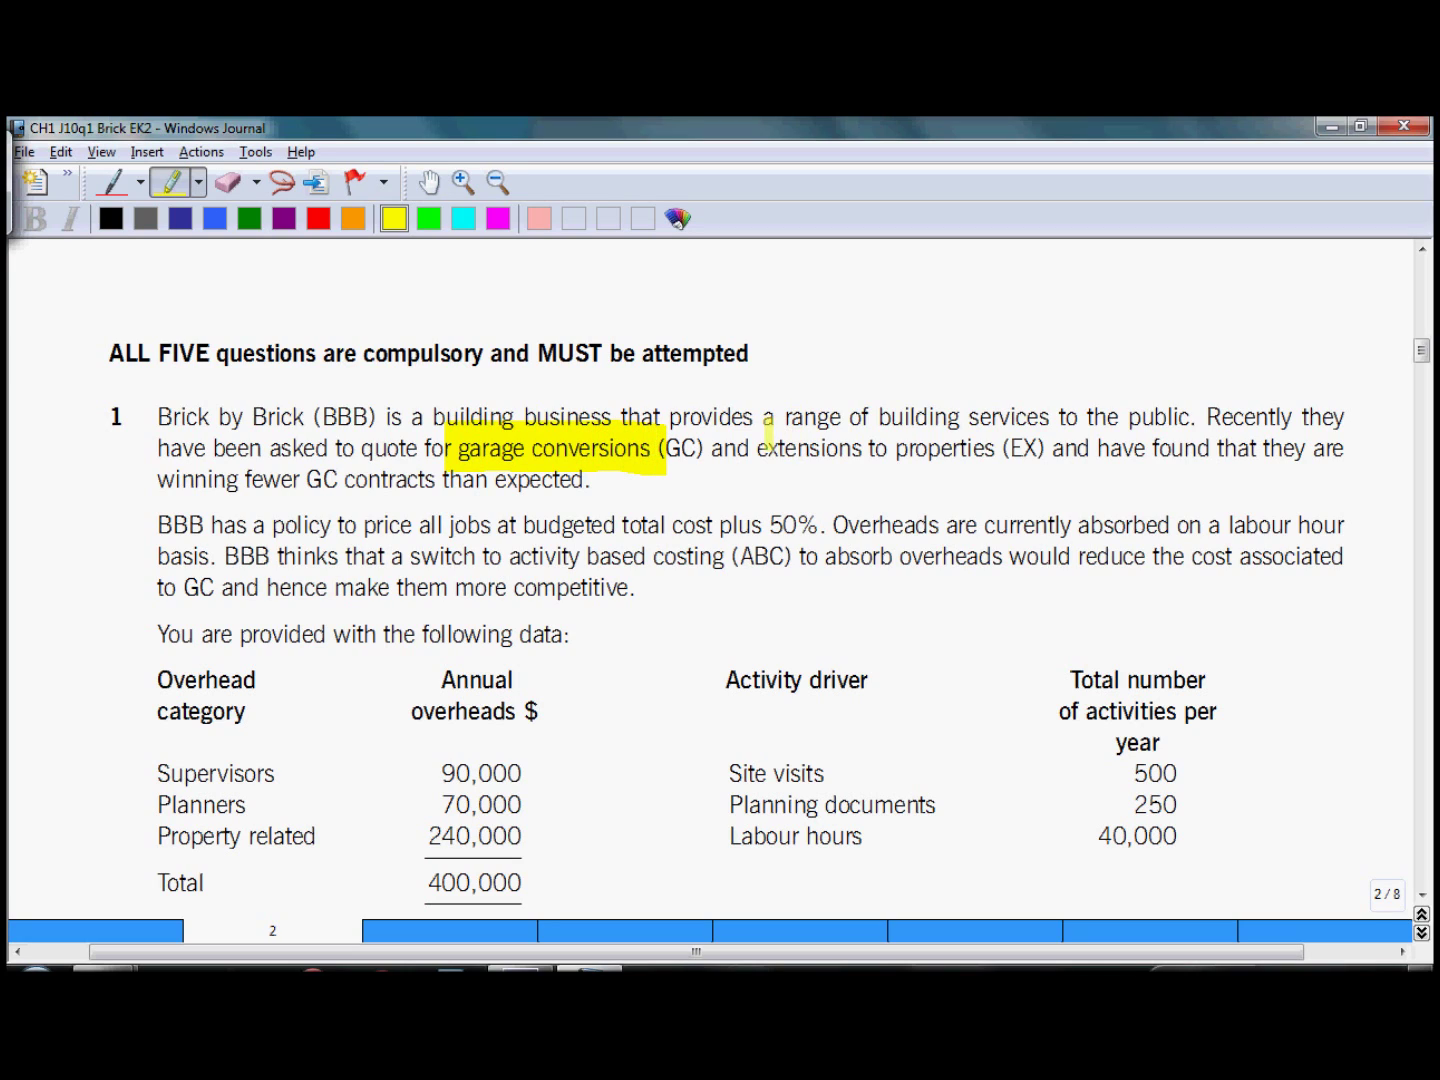
drag(759, 448, 1002, 448)
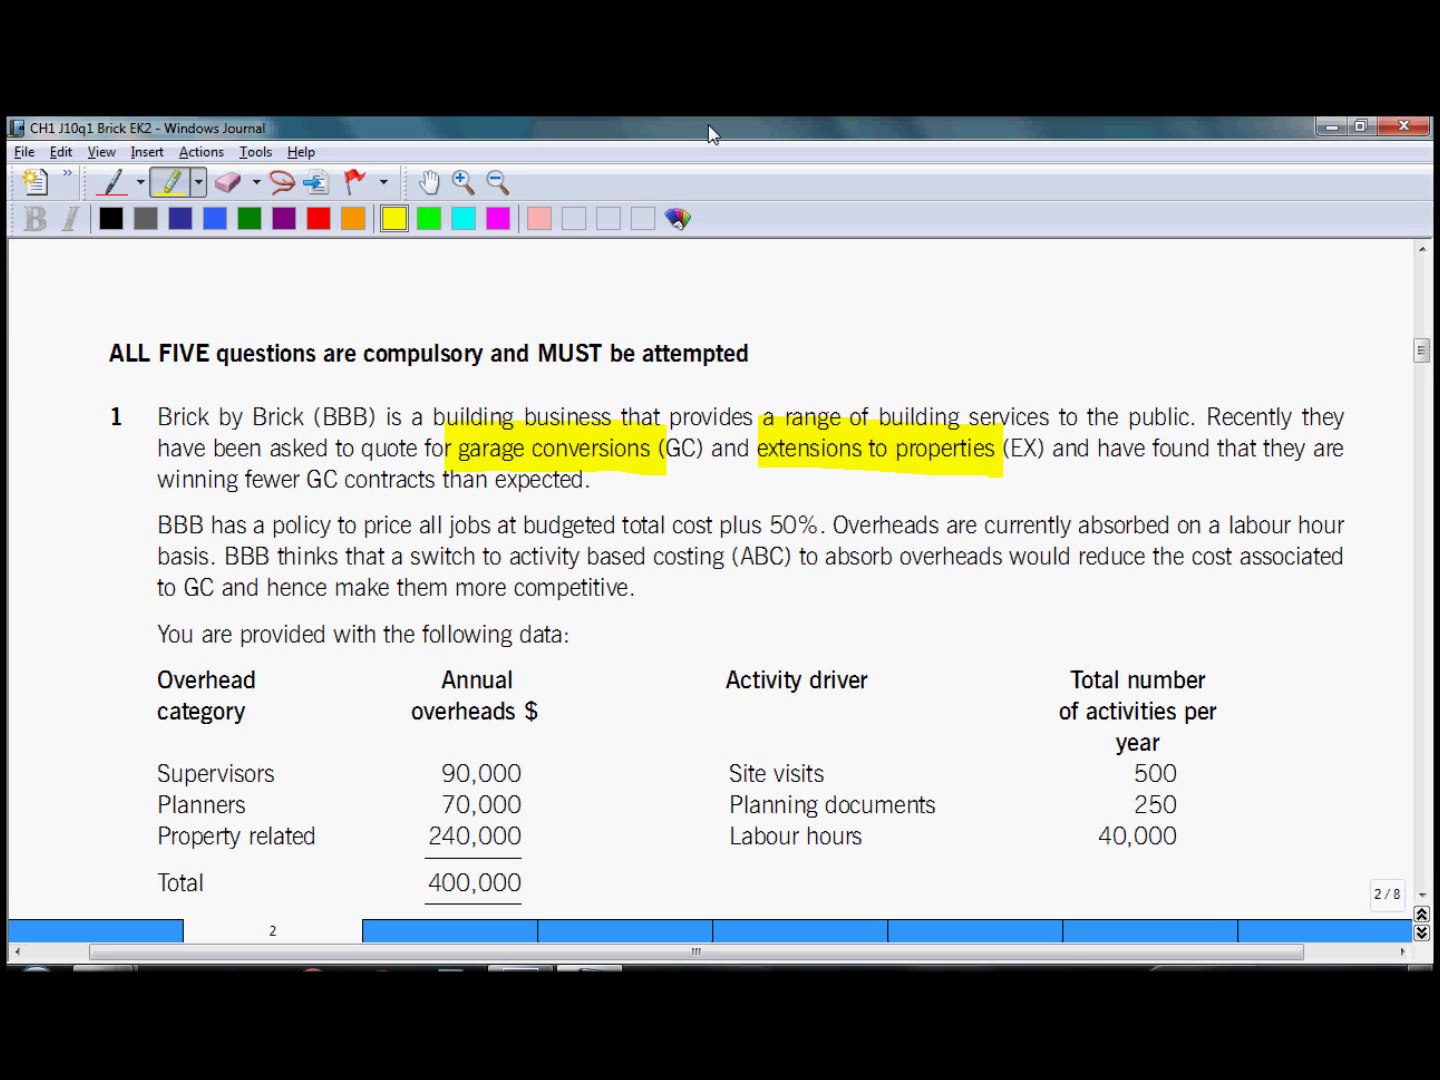
In requirement (a), highlight 'hours to absorb the', 'cost' and 'price' in yellow.
key(Page_Down)
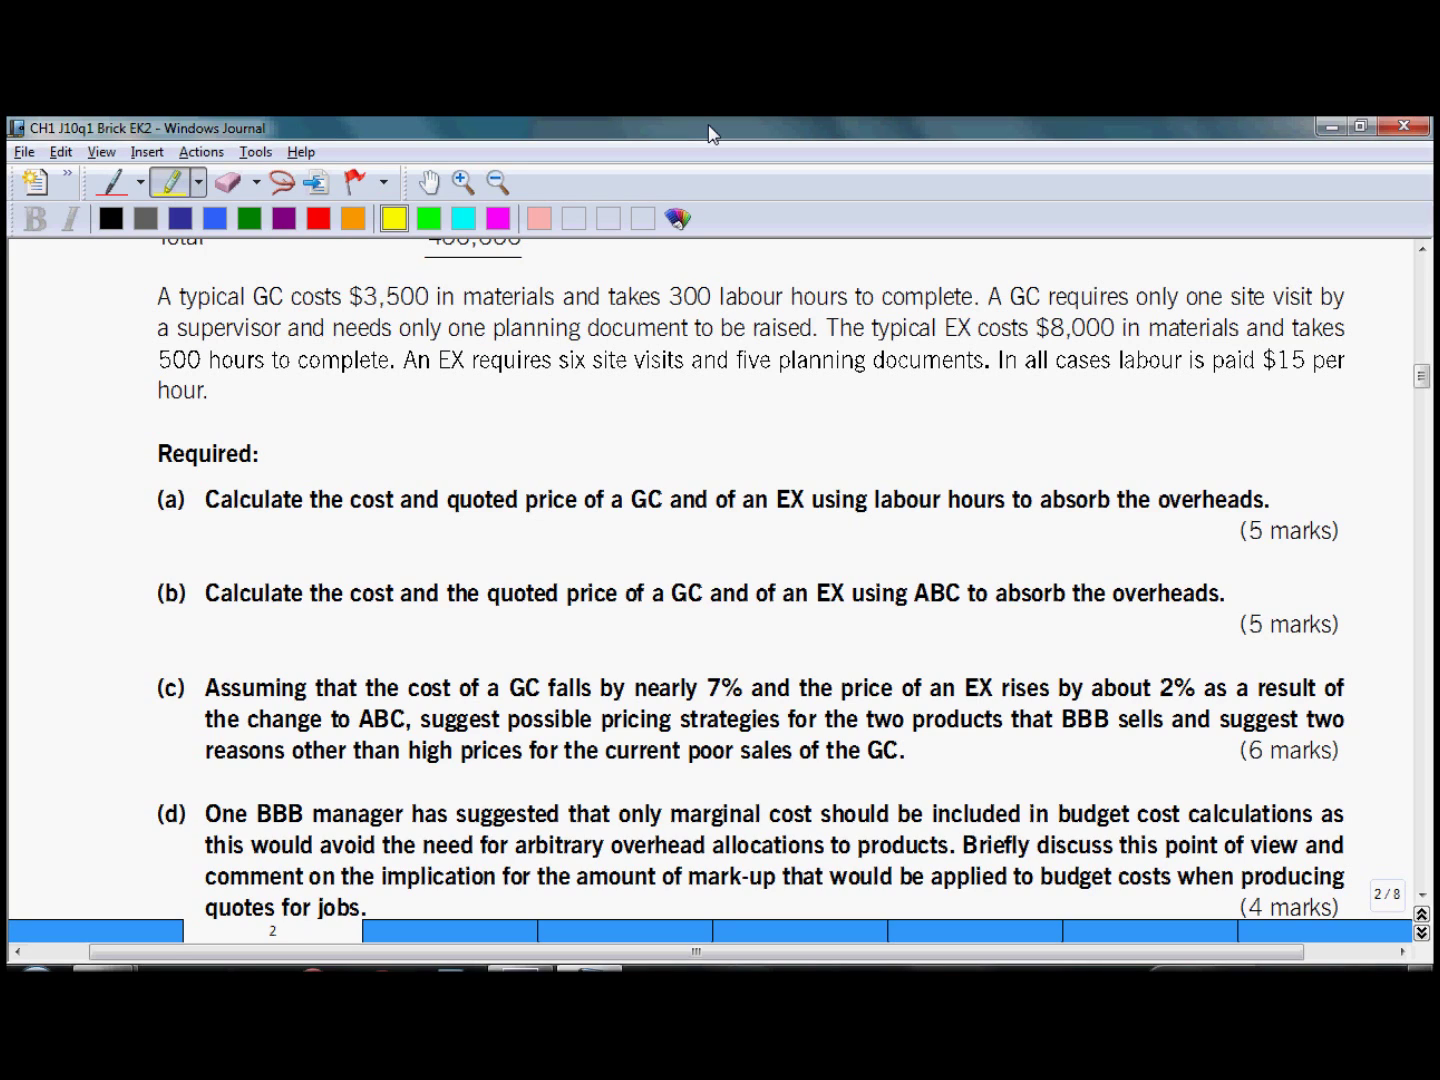
key(Down)
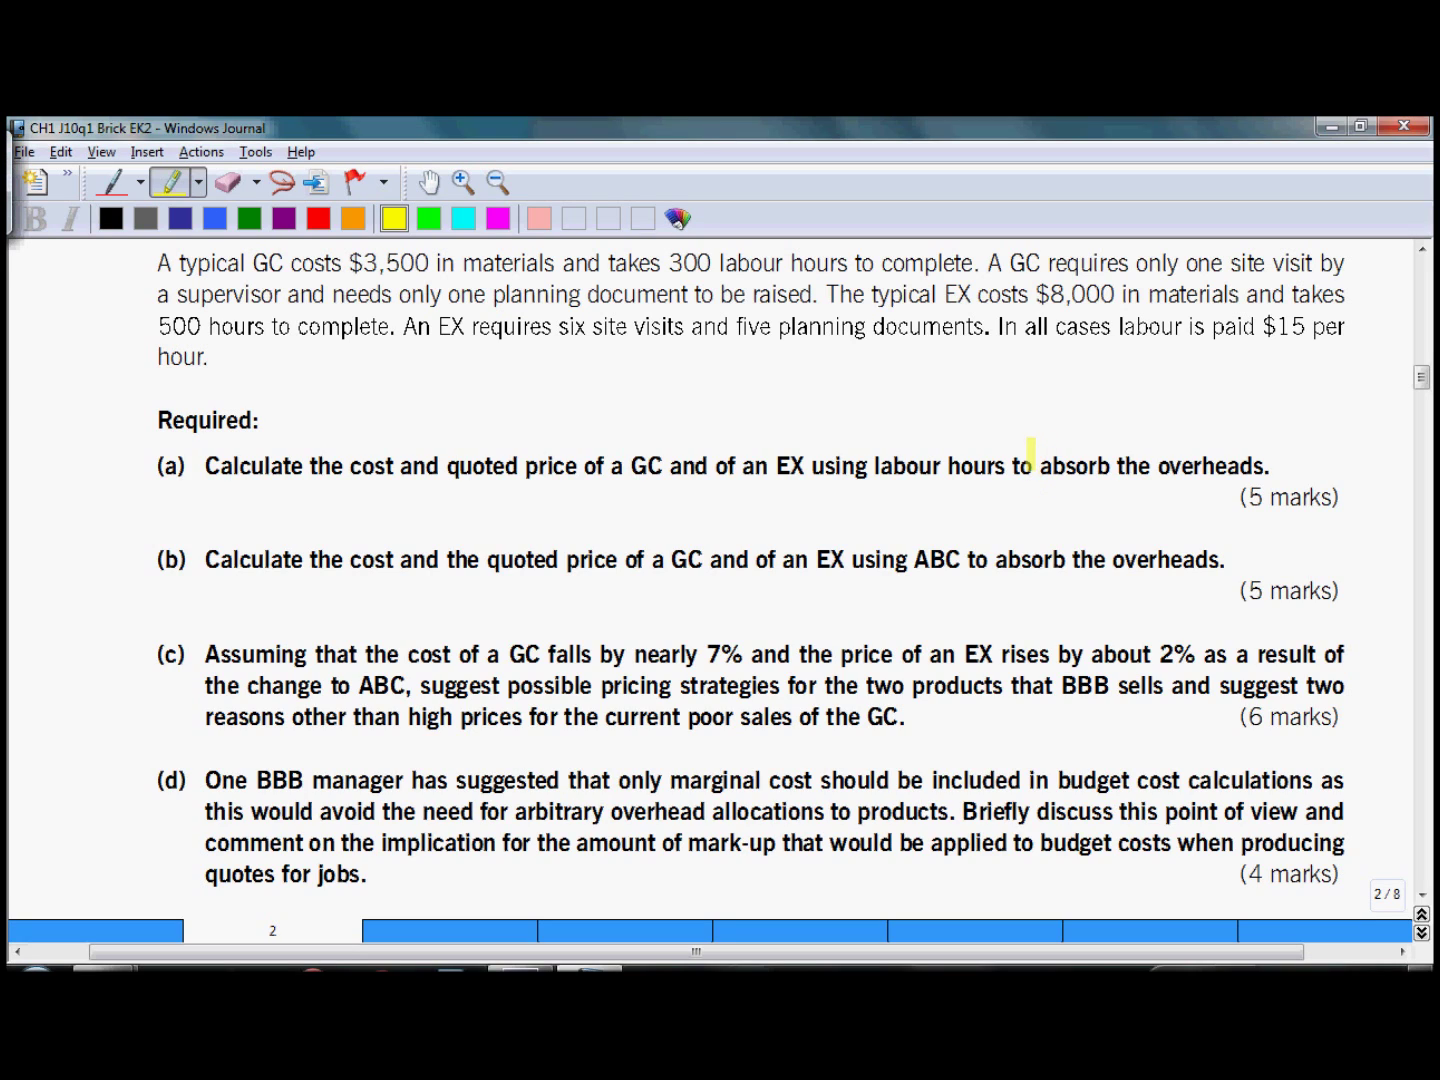
mouse_move(1076, 466)
mouse_down()
mouse_move(1155, 468)
mouse_move(941, 458)
mouse_up()
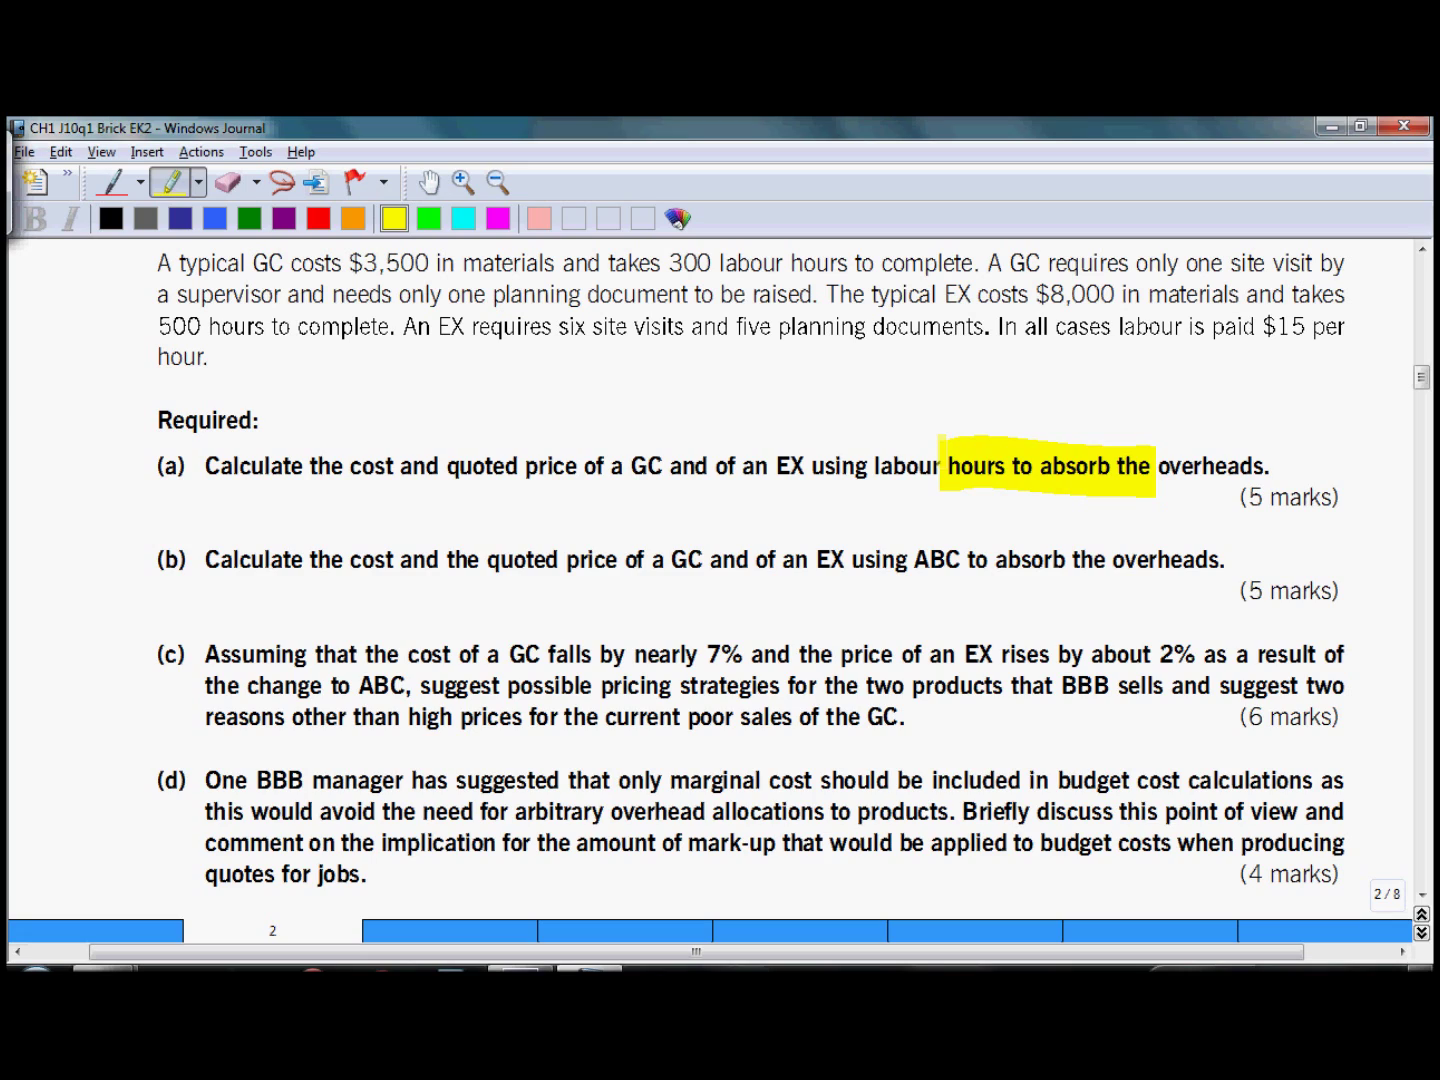
drag(337, 470, 402, 470)
drag(523, 471, 576, 471)
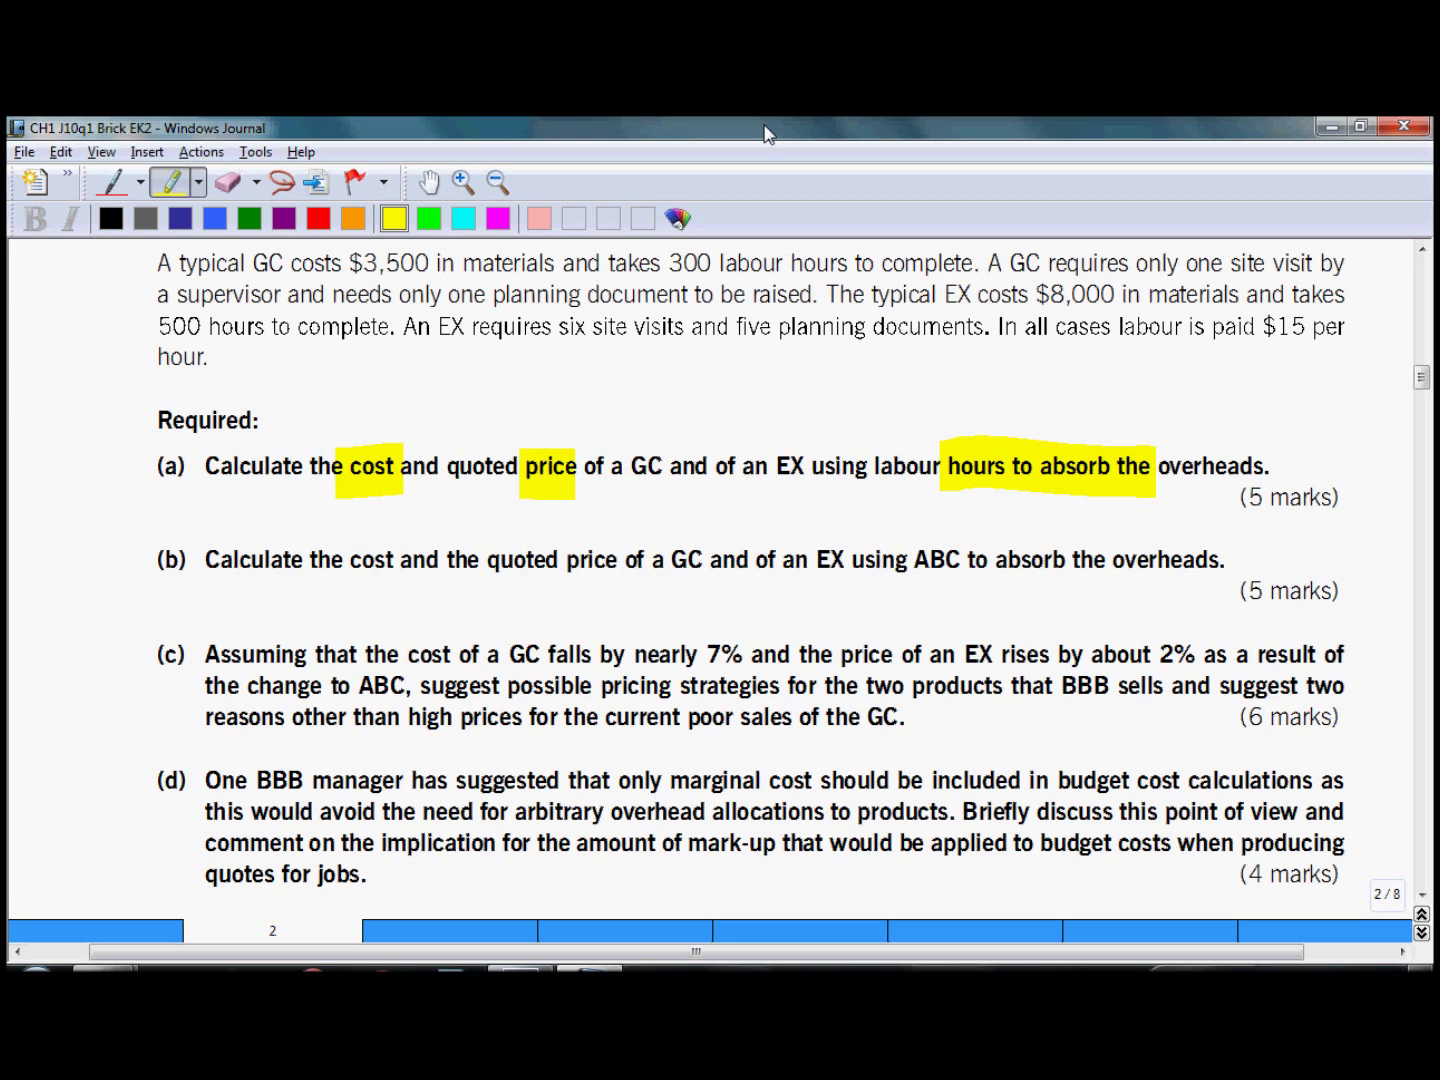
In requirement (b), highlight 'ABC to', 'cost' and 'price' in yellow.
drag(905, 560, 1008, 565)
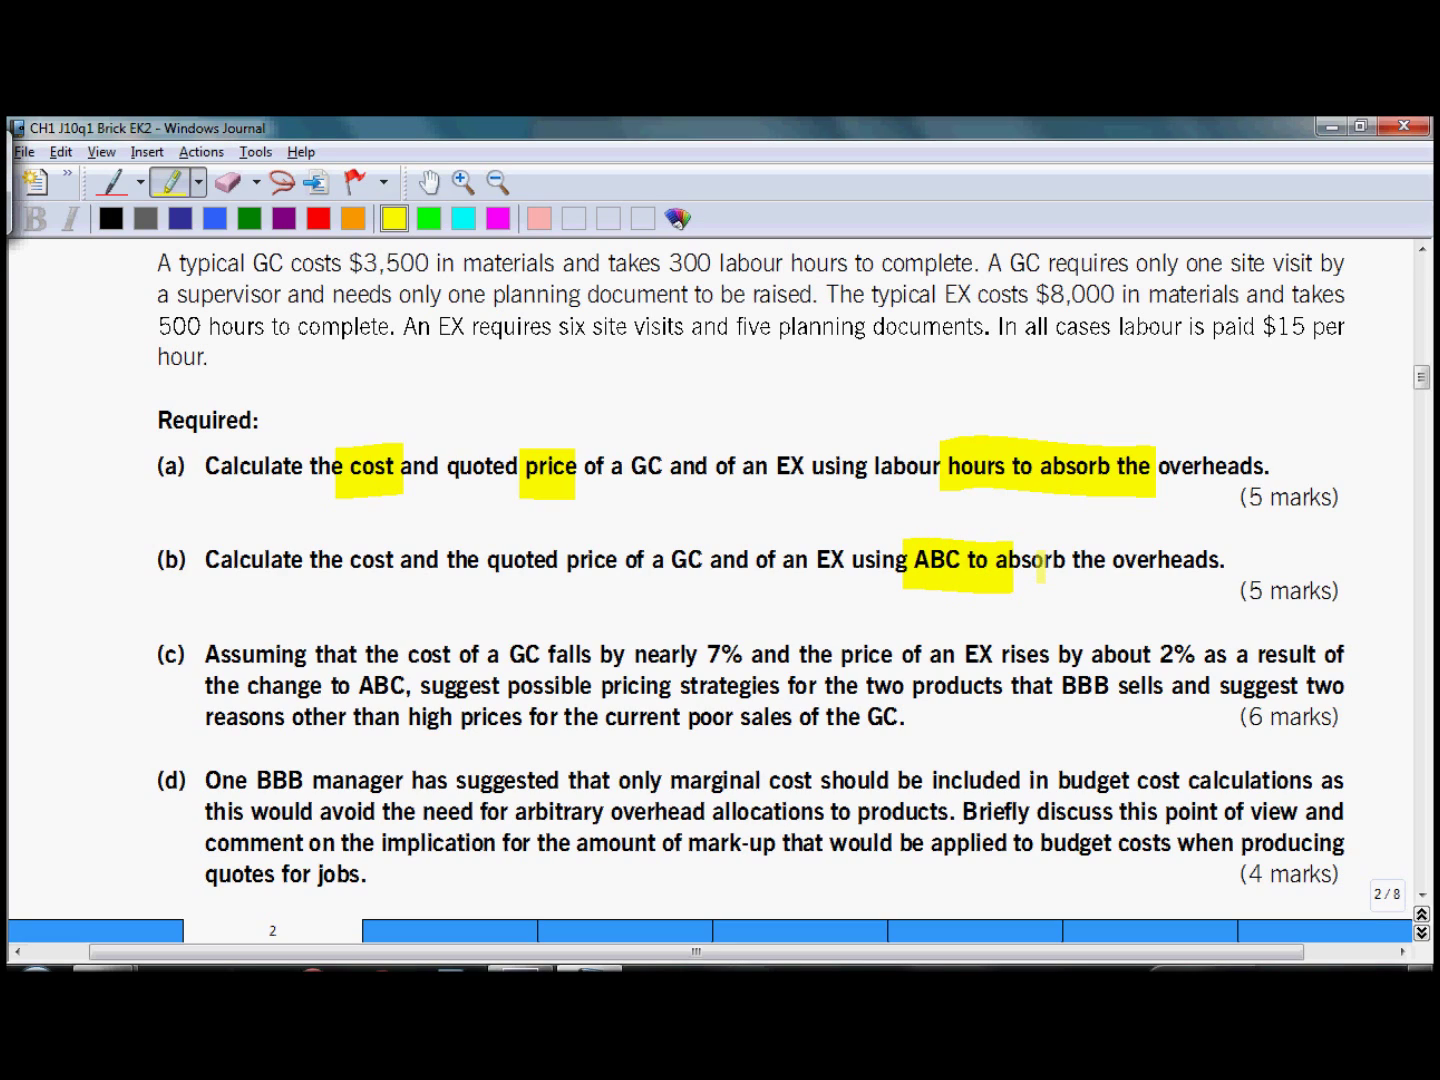
drag(327, 562, 391, 563)
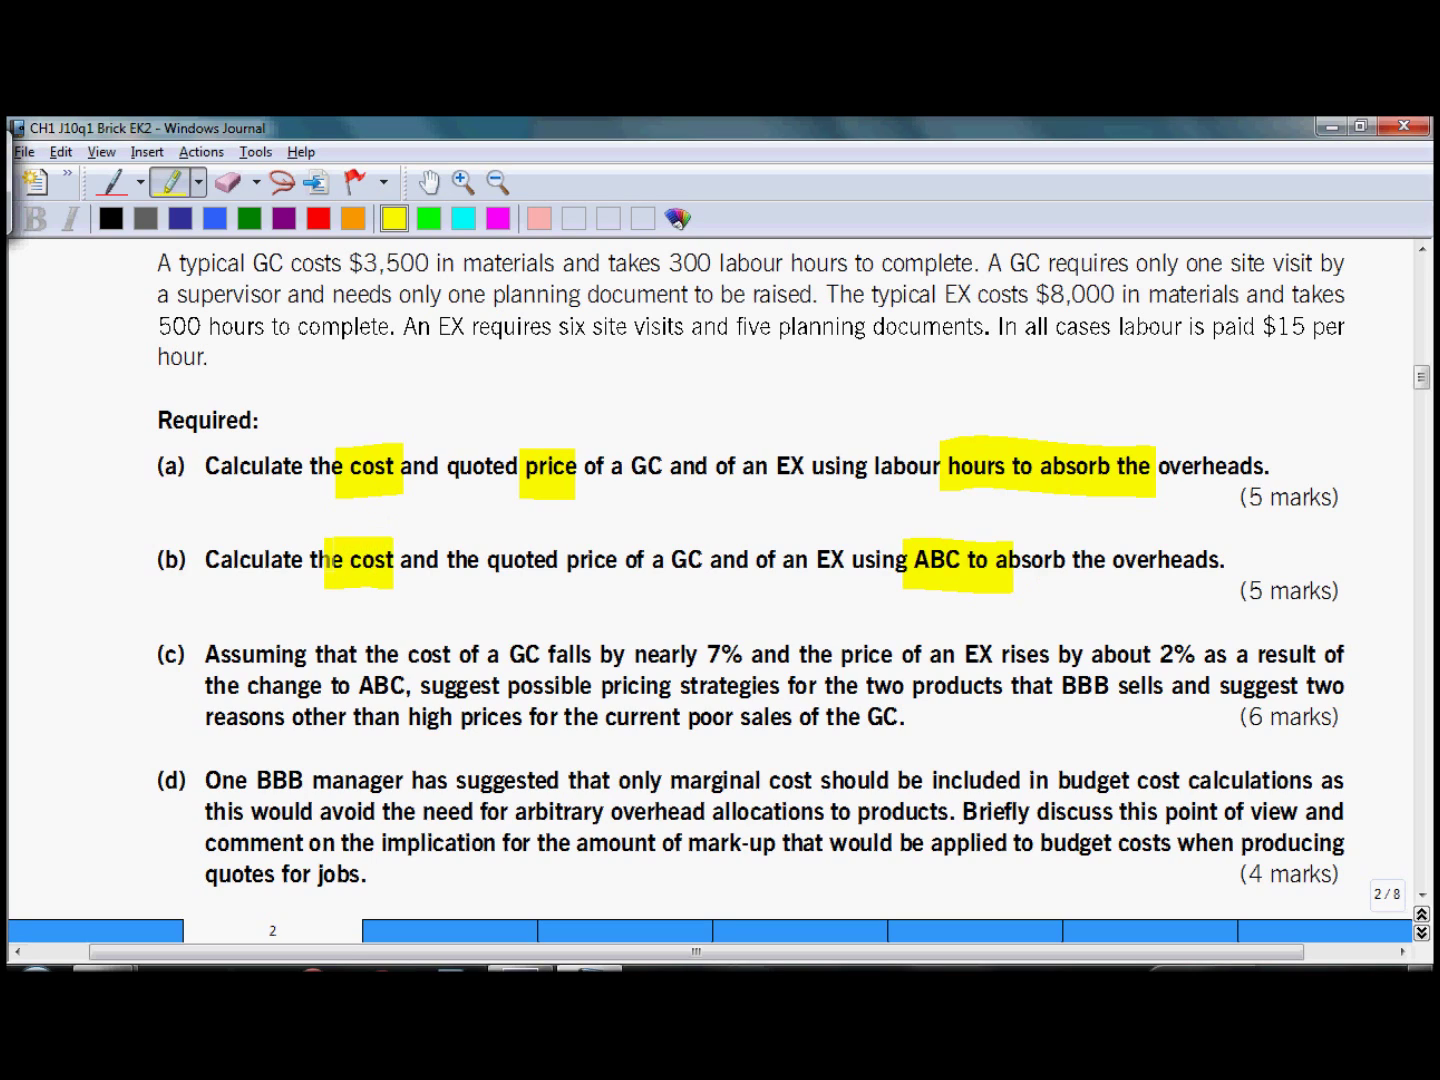
drag(548, 560, 618, 558)
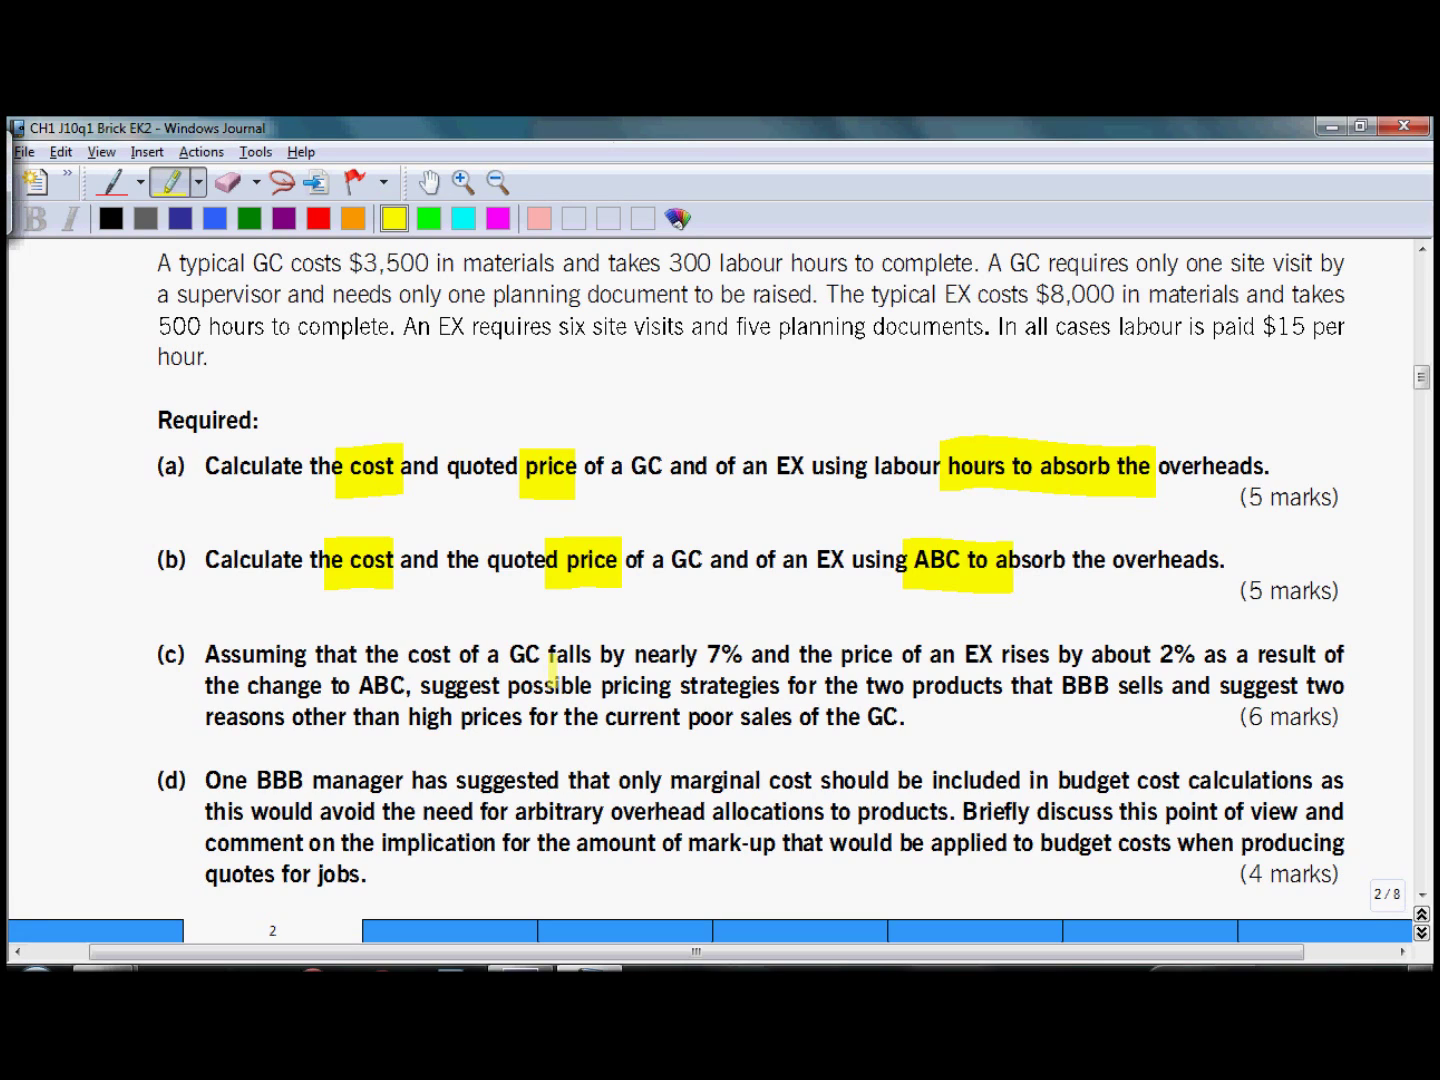
Highlight 'pricing strategies', 'reasons' and 'current poor sales' in part (c), adding a red divider beside it.
drag(770, 671, 578, 685)
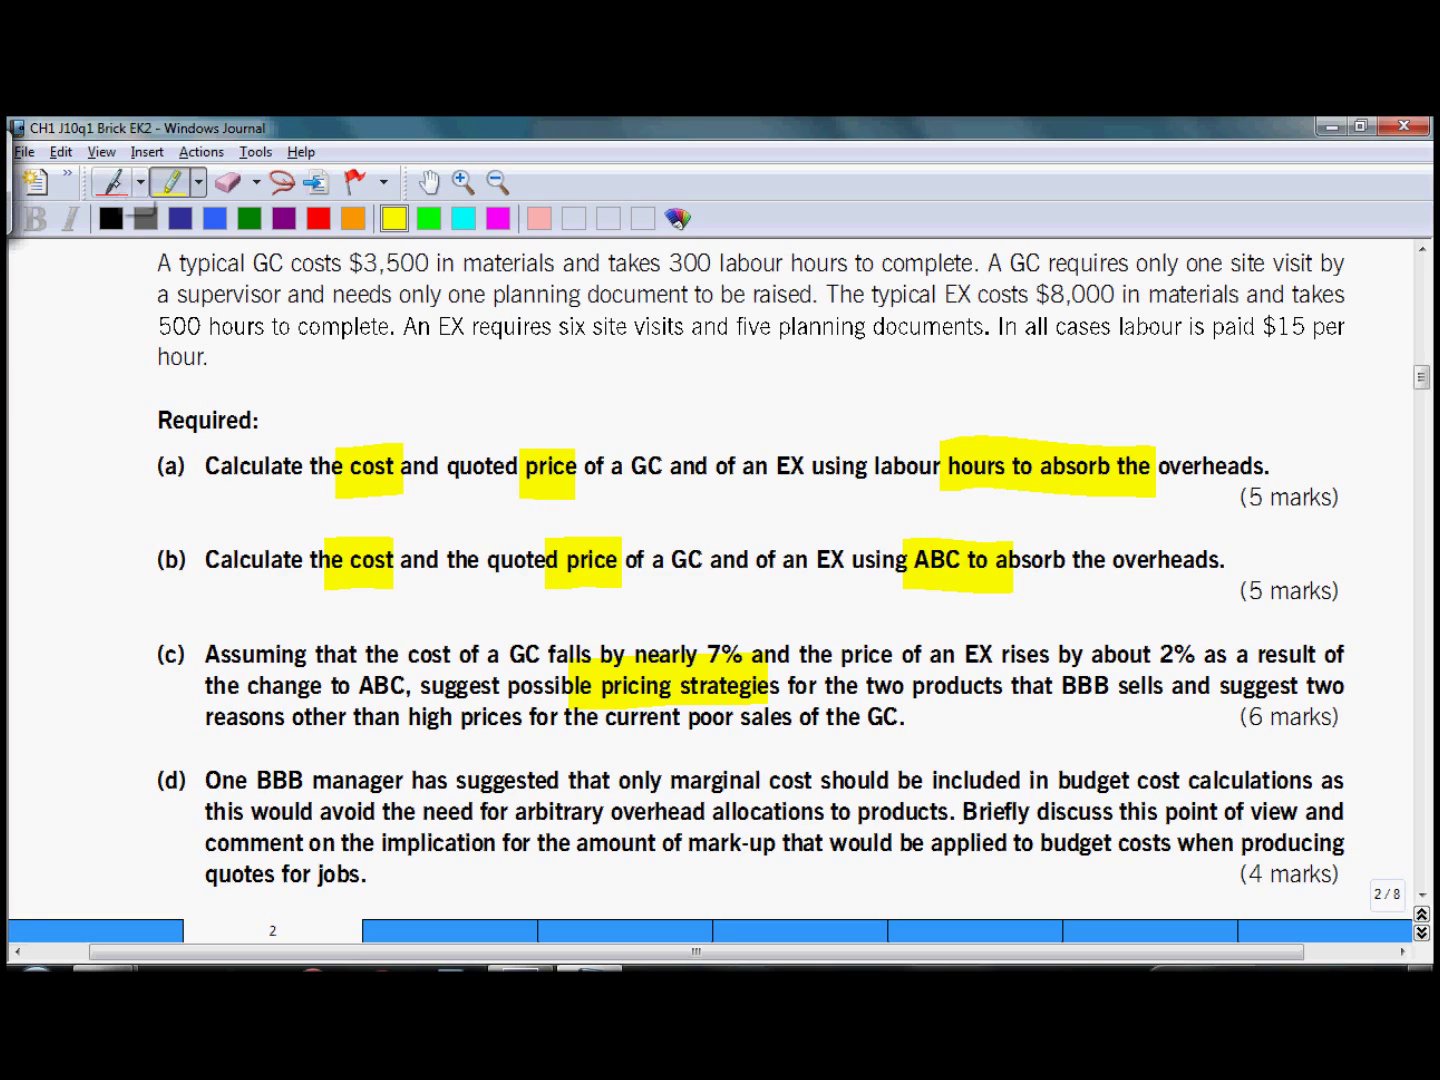
click(113, 182)
drag(1190, 644, 1192, 752)
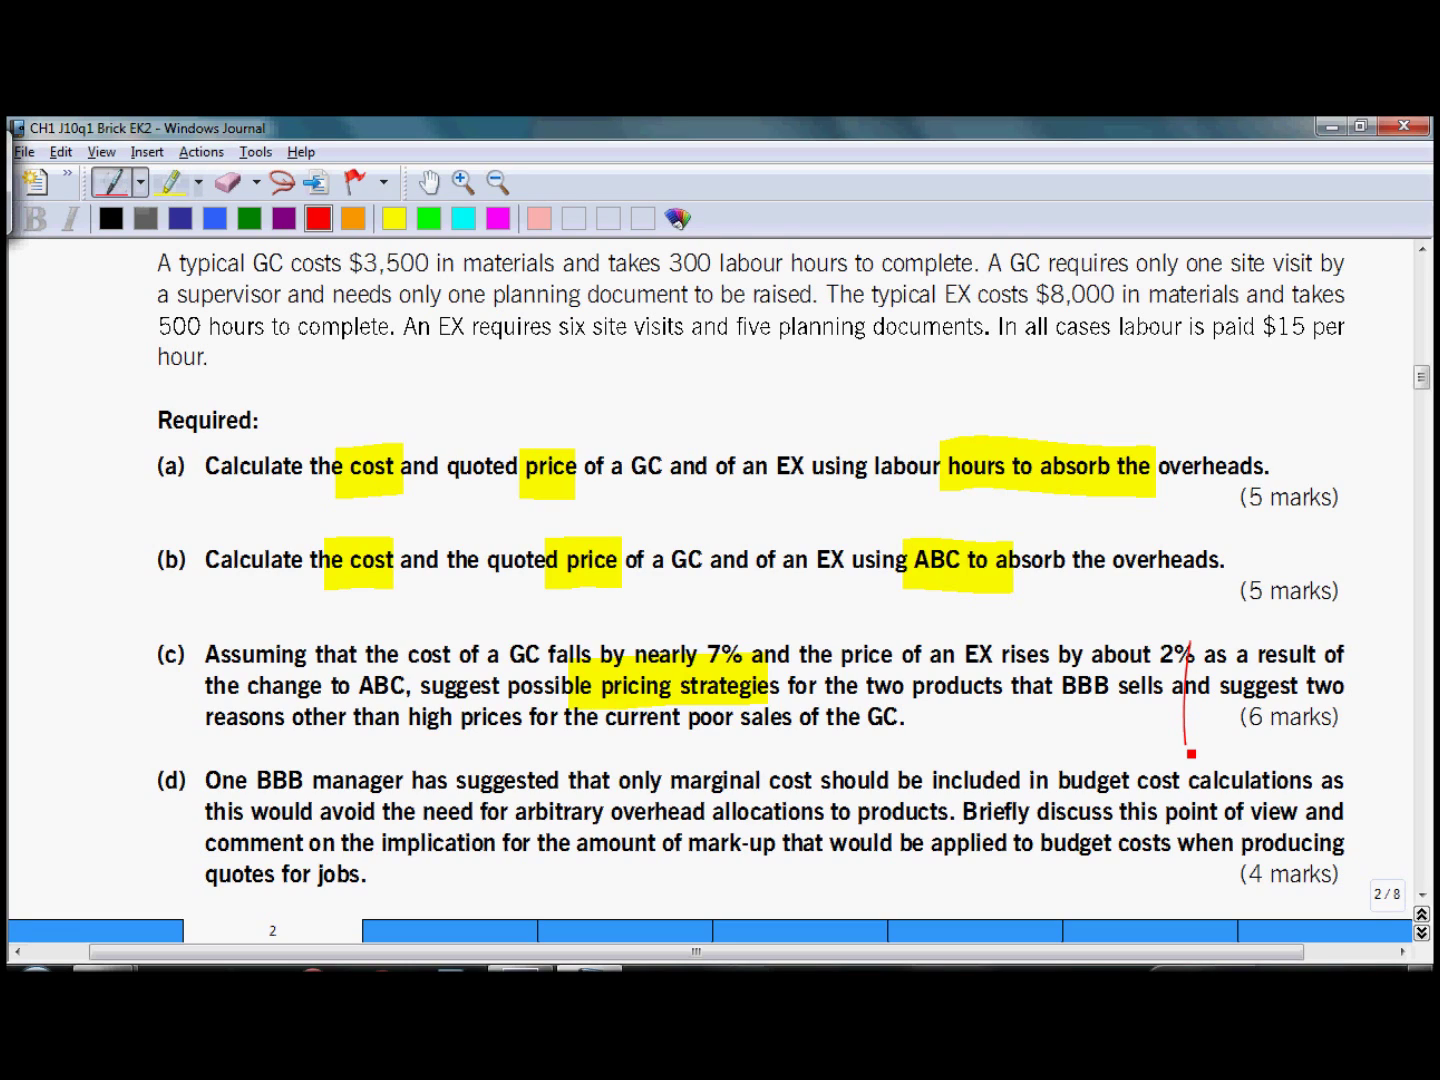
click(172, 182)
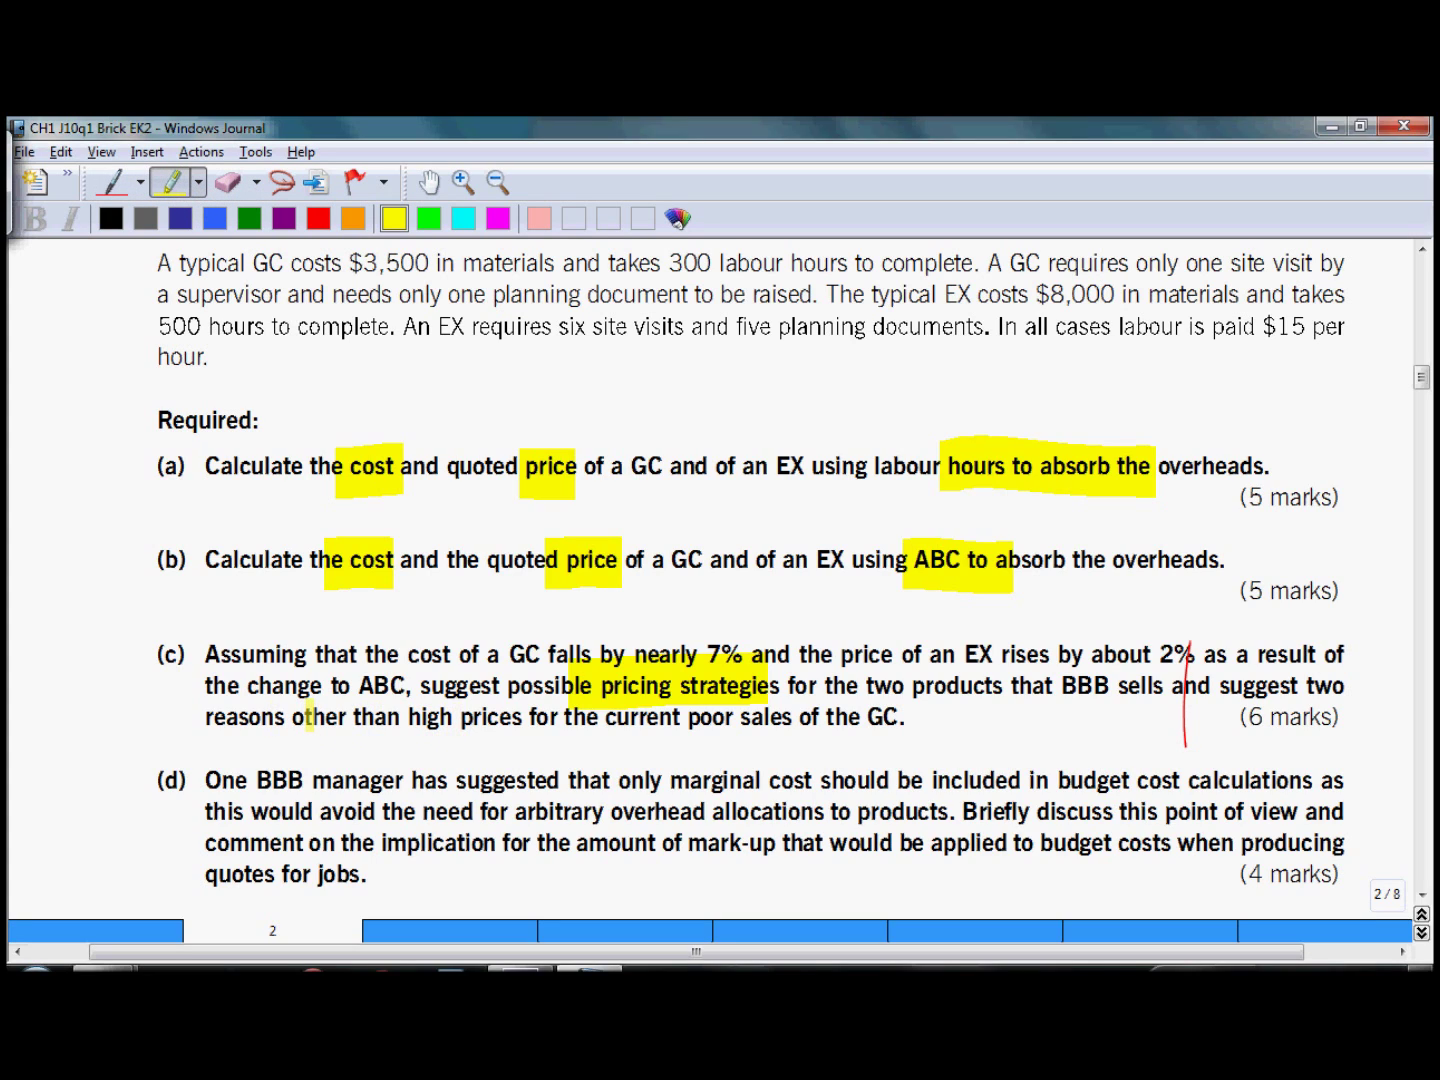
drag(287, 720, 163, 725)
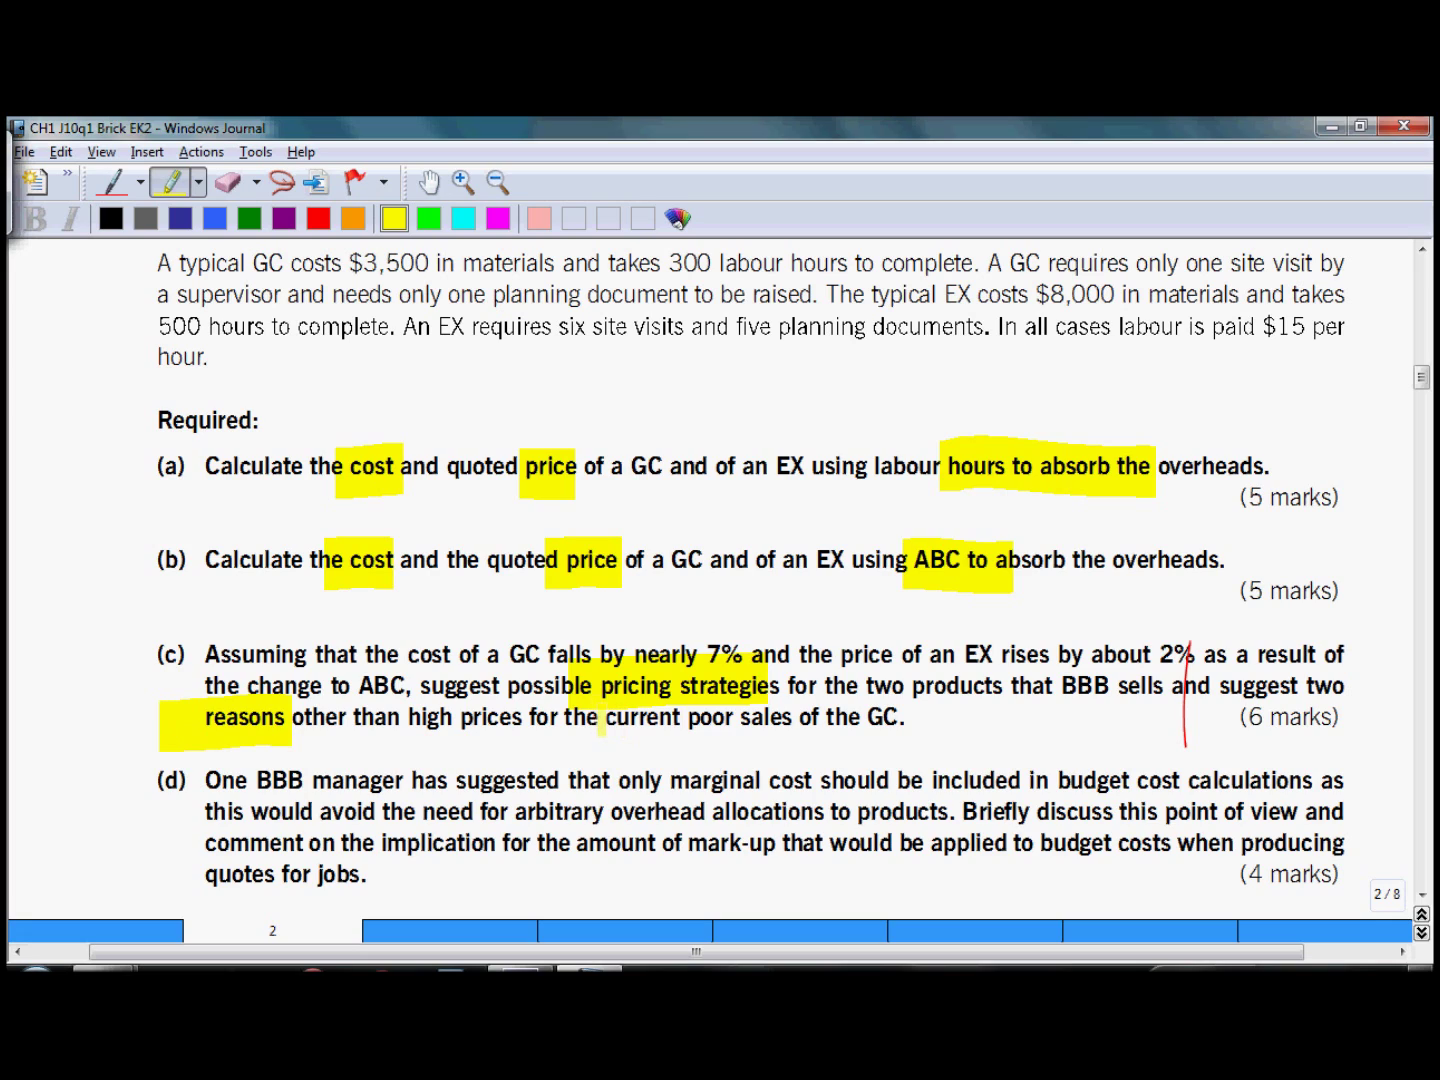
drag(600, 723, 799, 724)
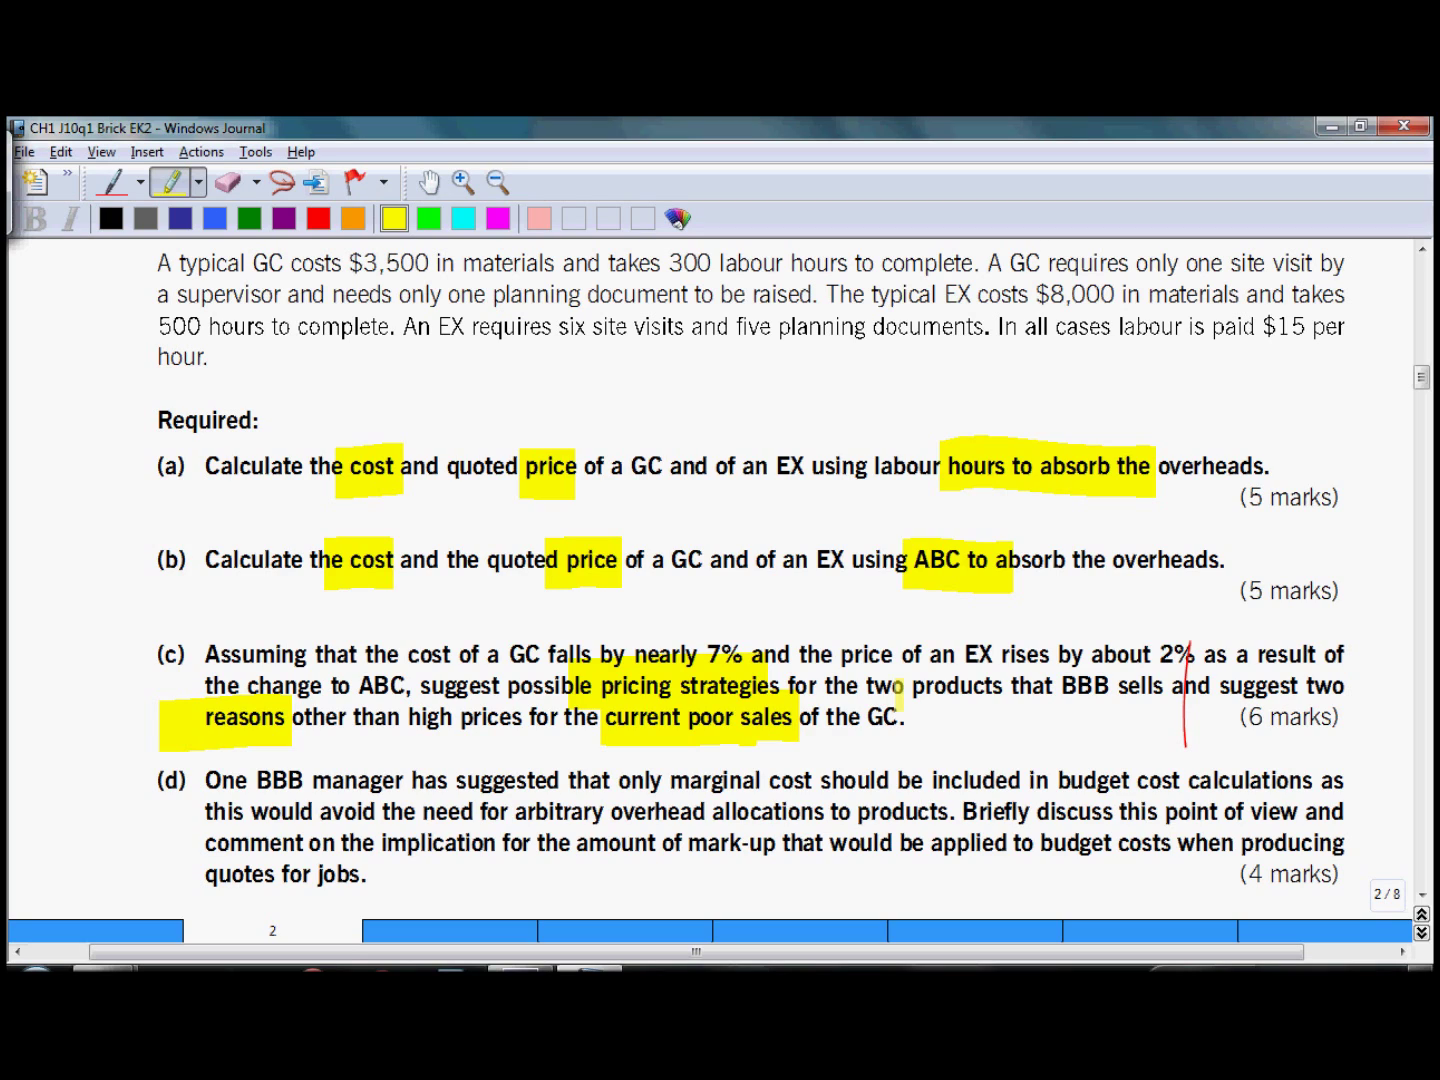
In red, underline '6 marks', circle 'two', write 2m and draw an arrow to pricing strategies.
click(112, 183)
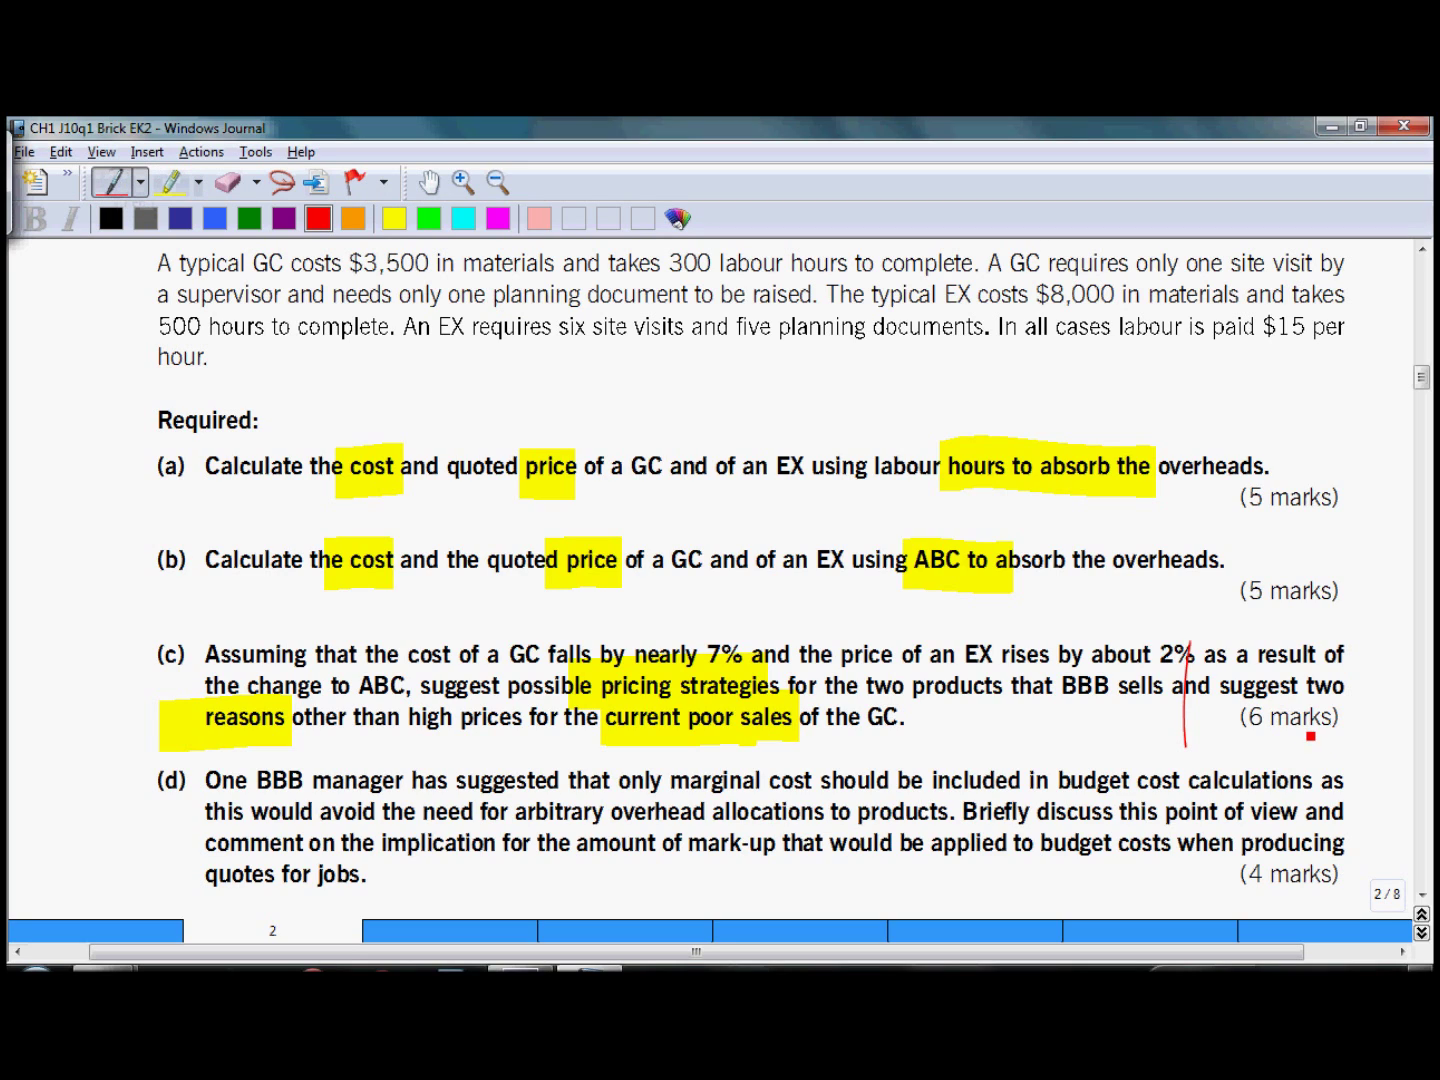
drag(1338, 734, 1254, 733)
mouse_move(1363, 664)
mouse_down()
mouse_move(1370, 705)
mouse_move(1360, 654)
mouse_up()
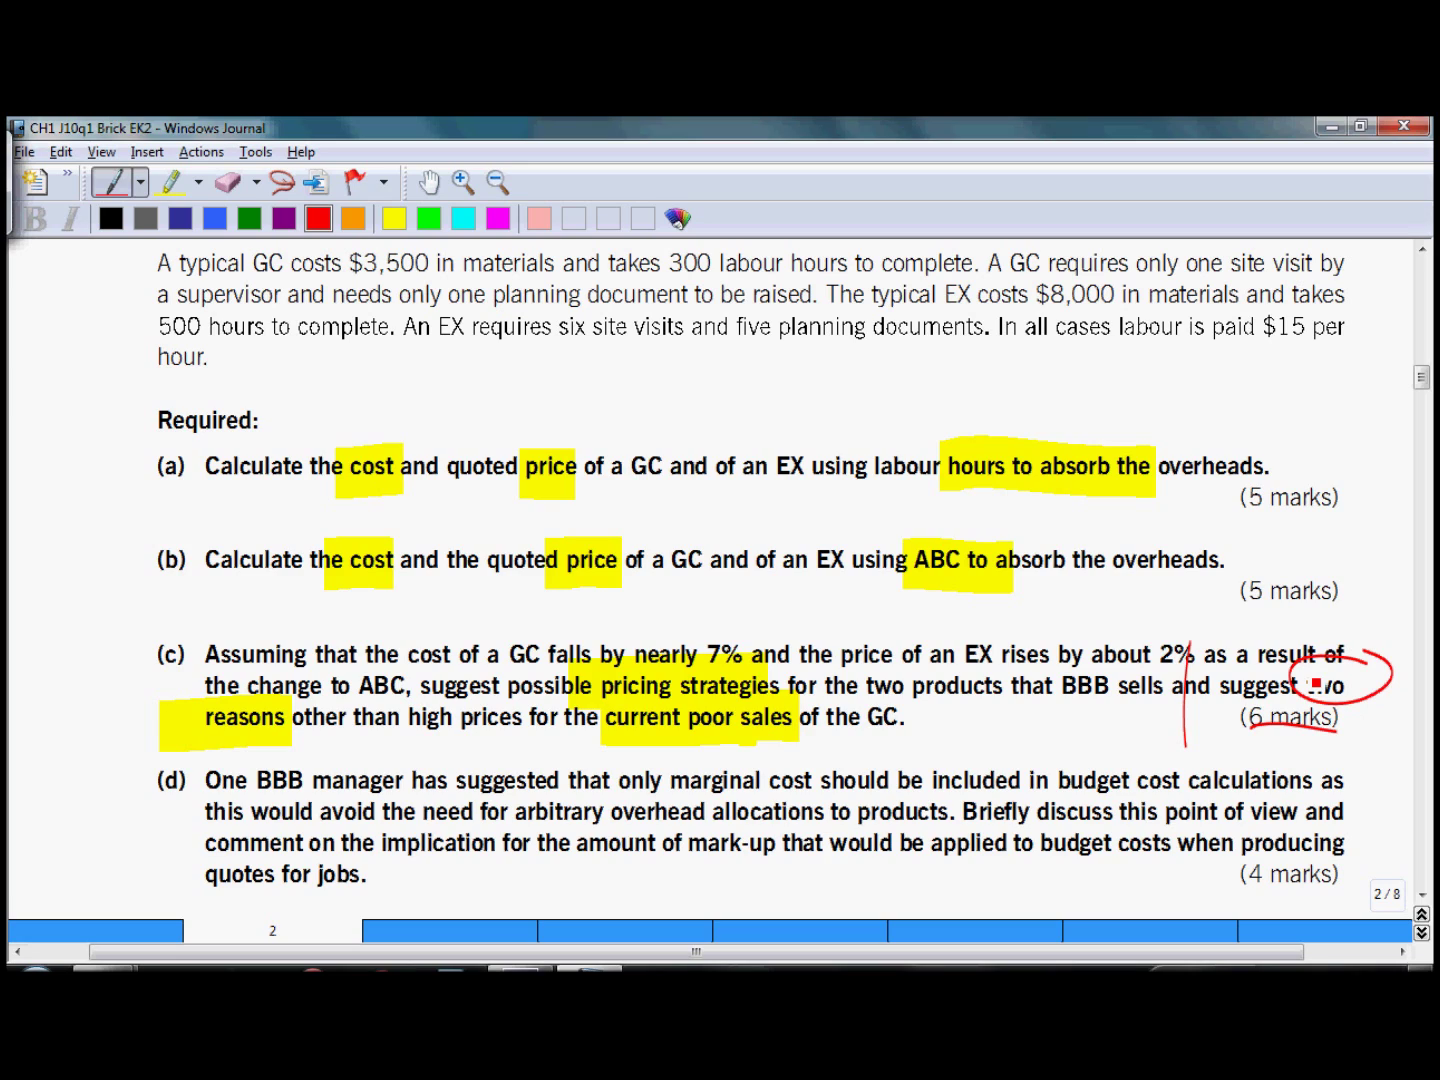
drag(1297, 622, 1345, 639)
mouse_move(661, 617)
mouse_down()
mouse_move(664, 673)
mouse_move(683, 617)
mouse_move(686, 630)
mouse_move(721, 613)
mouse_up()
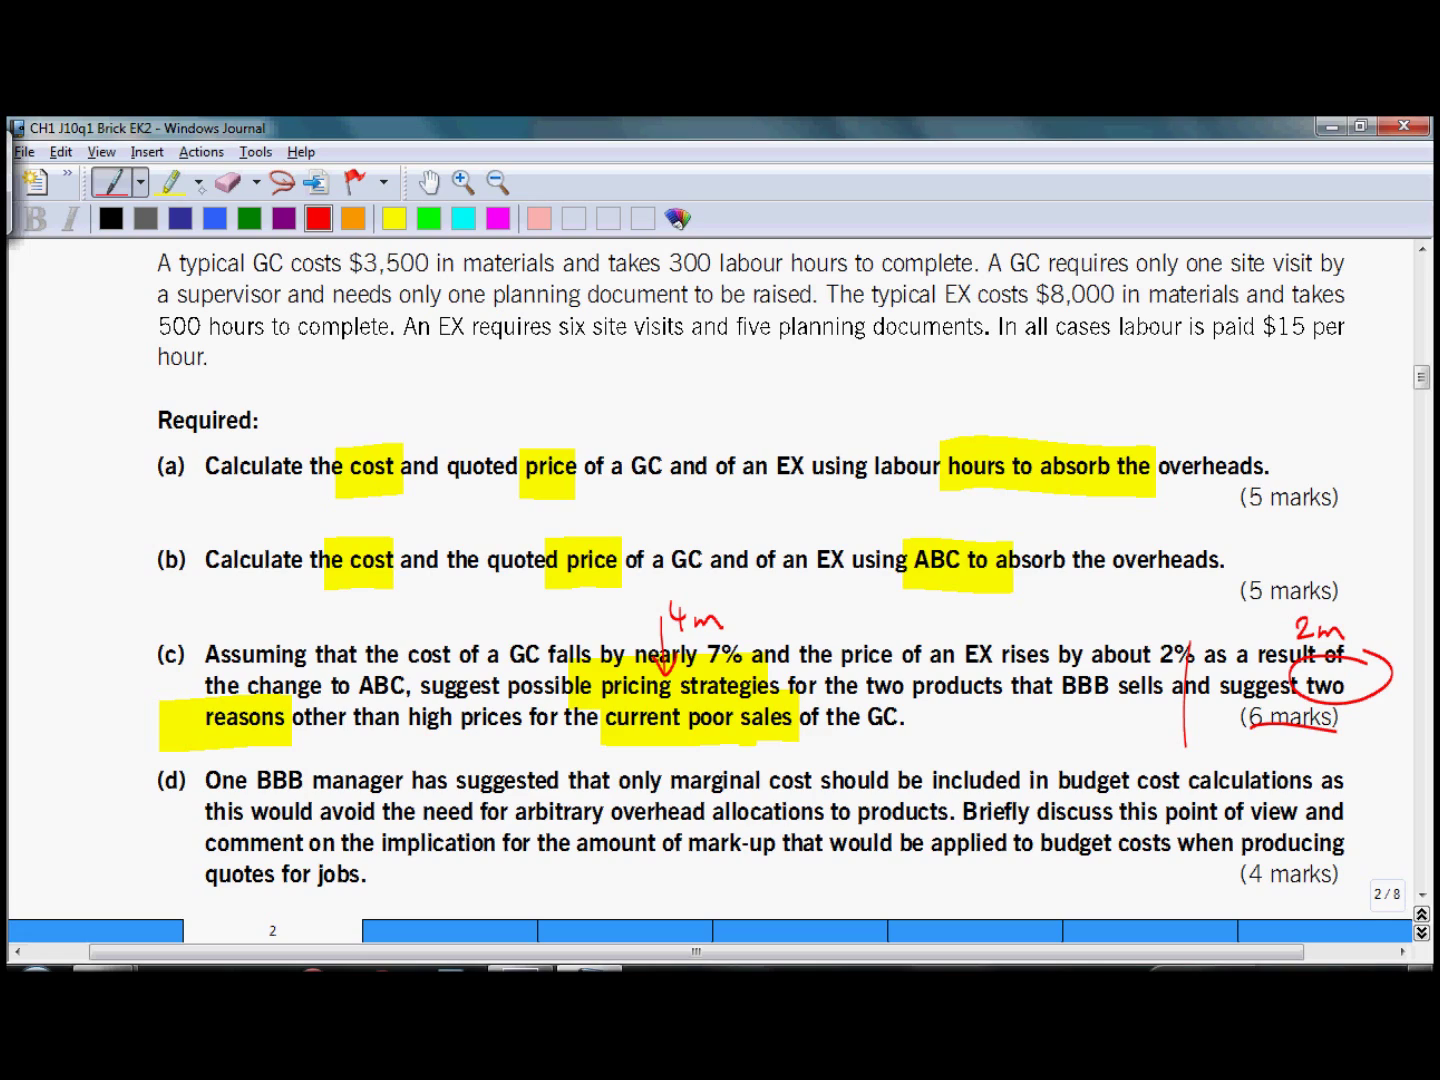
Highlight 'marginal cost', 'implication for' and 'mark-up' in part (d), with red break lines dividing it.
click(173, 182)
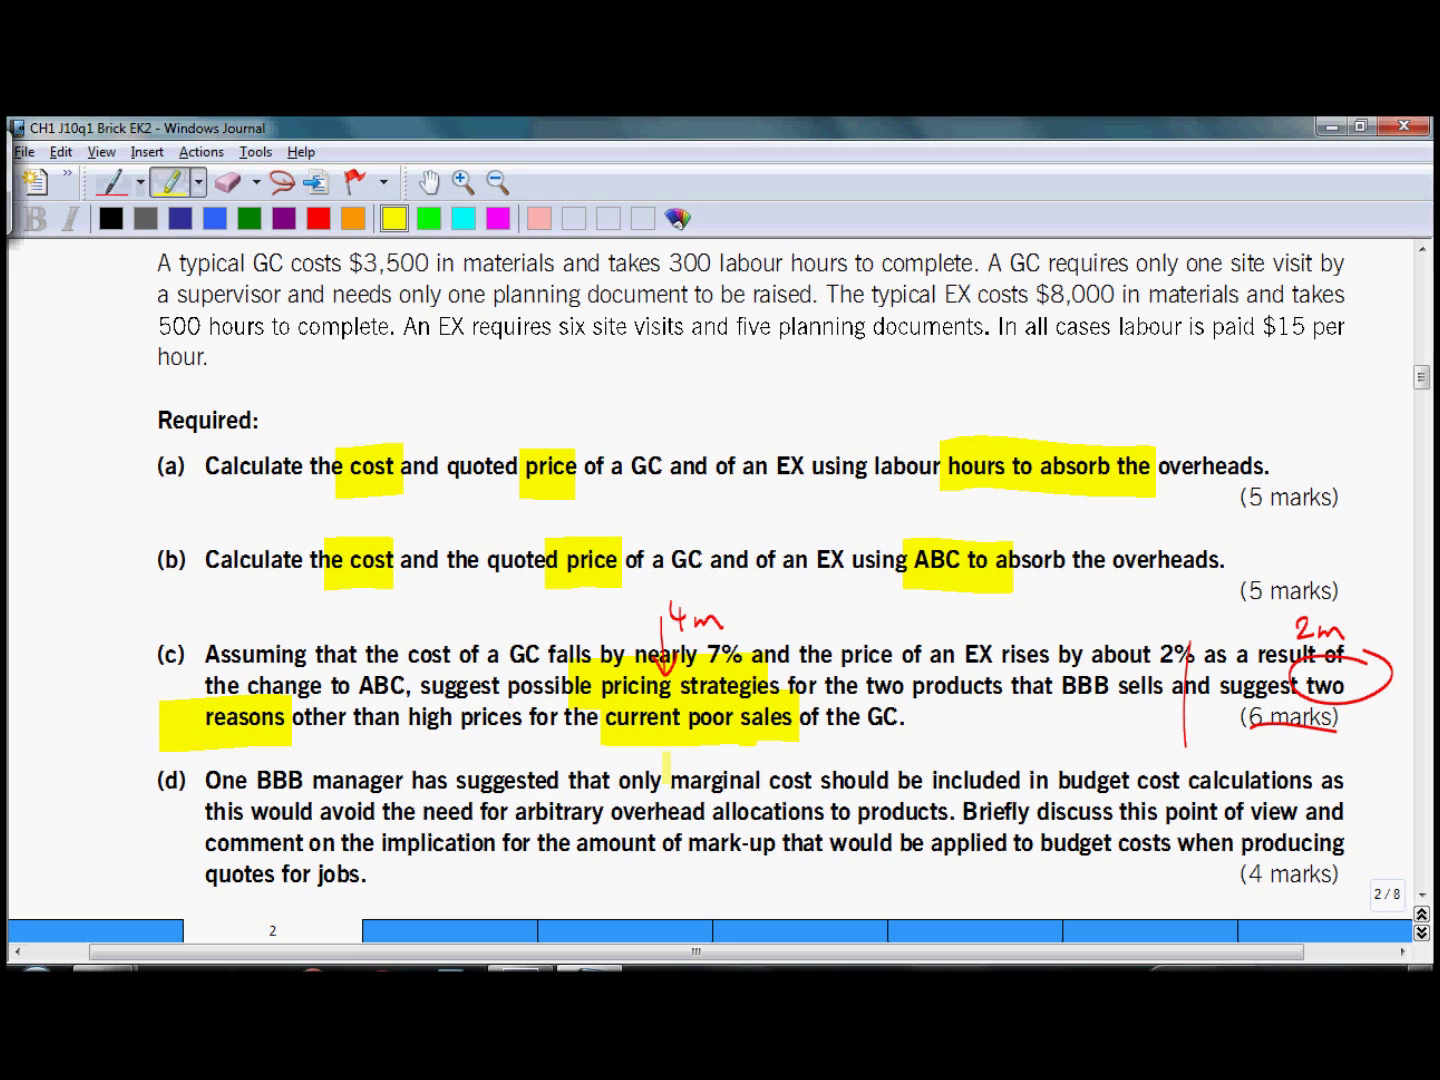
drag(665, 775, 813, 775)
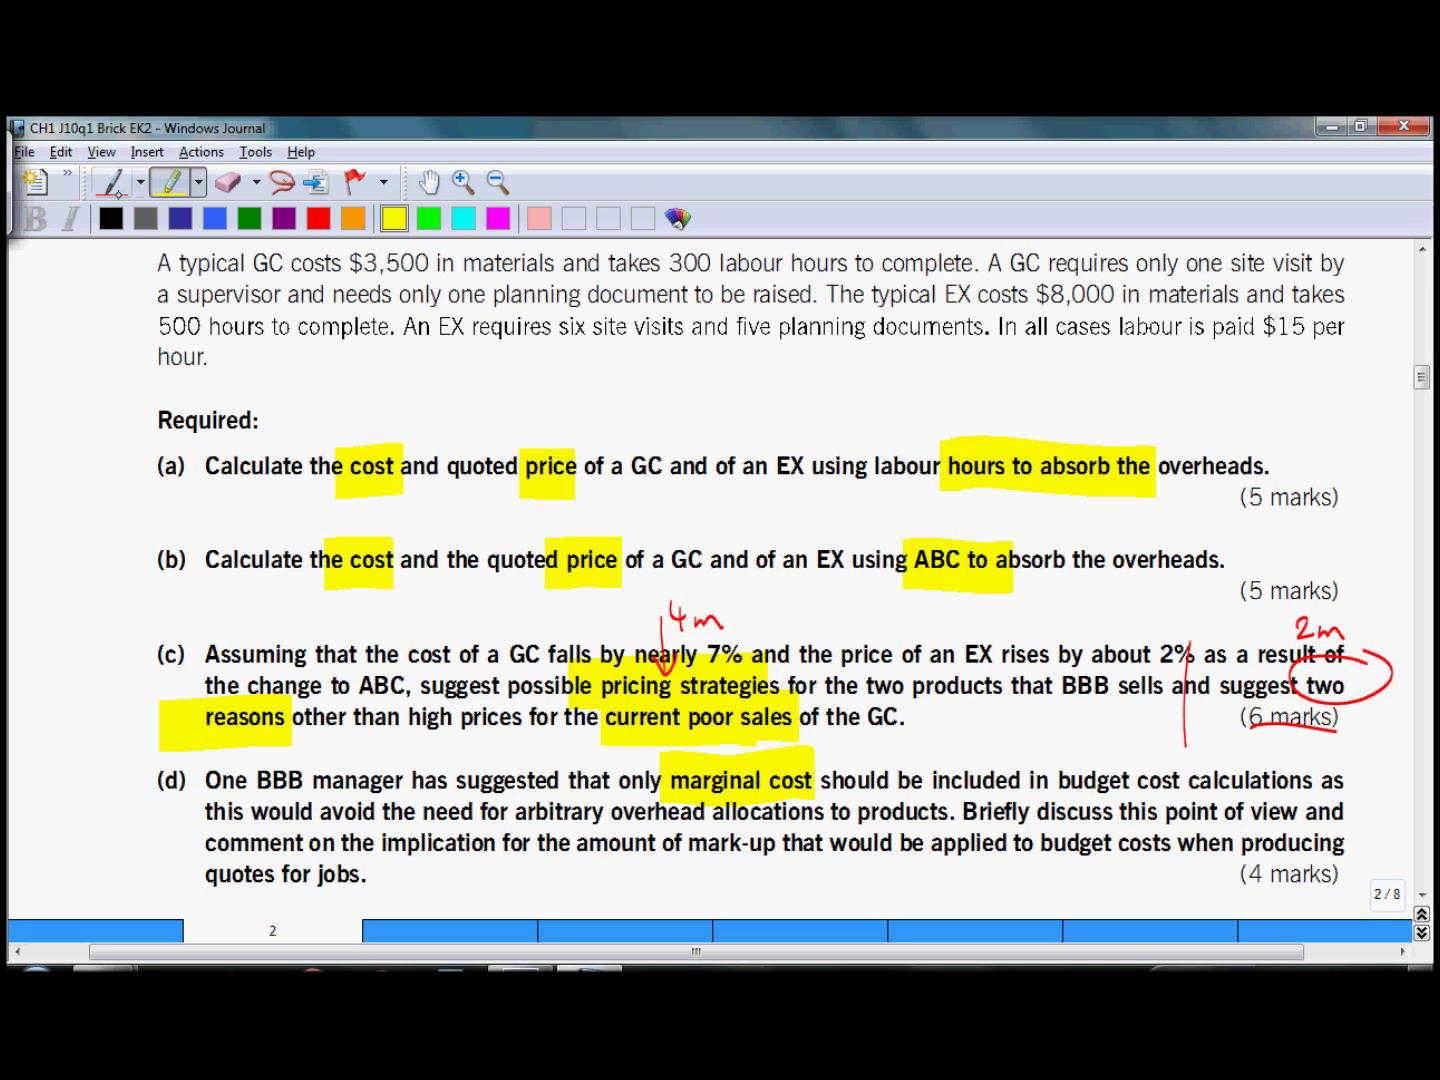
click(112, 183)
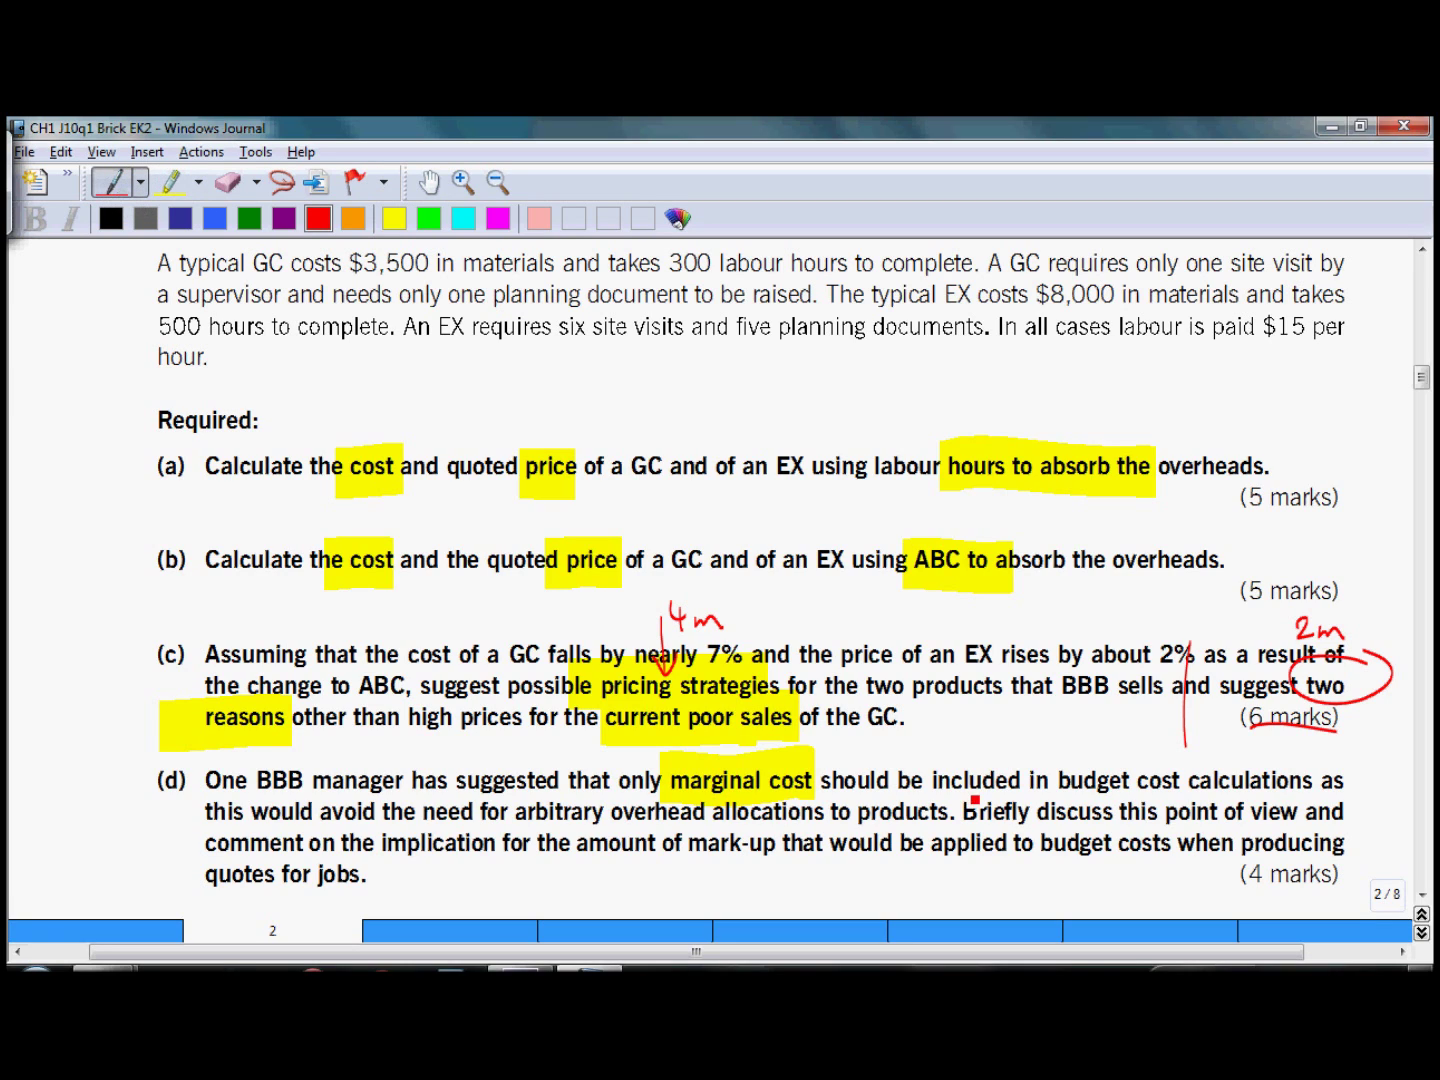
drag(949, 797, 972, 823)
drag(1322, 768, 1325, 841)
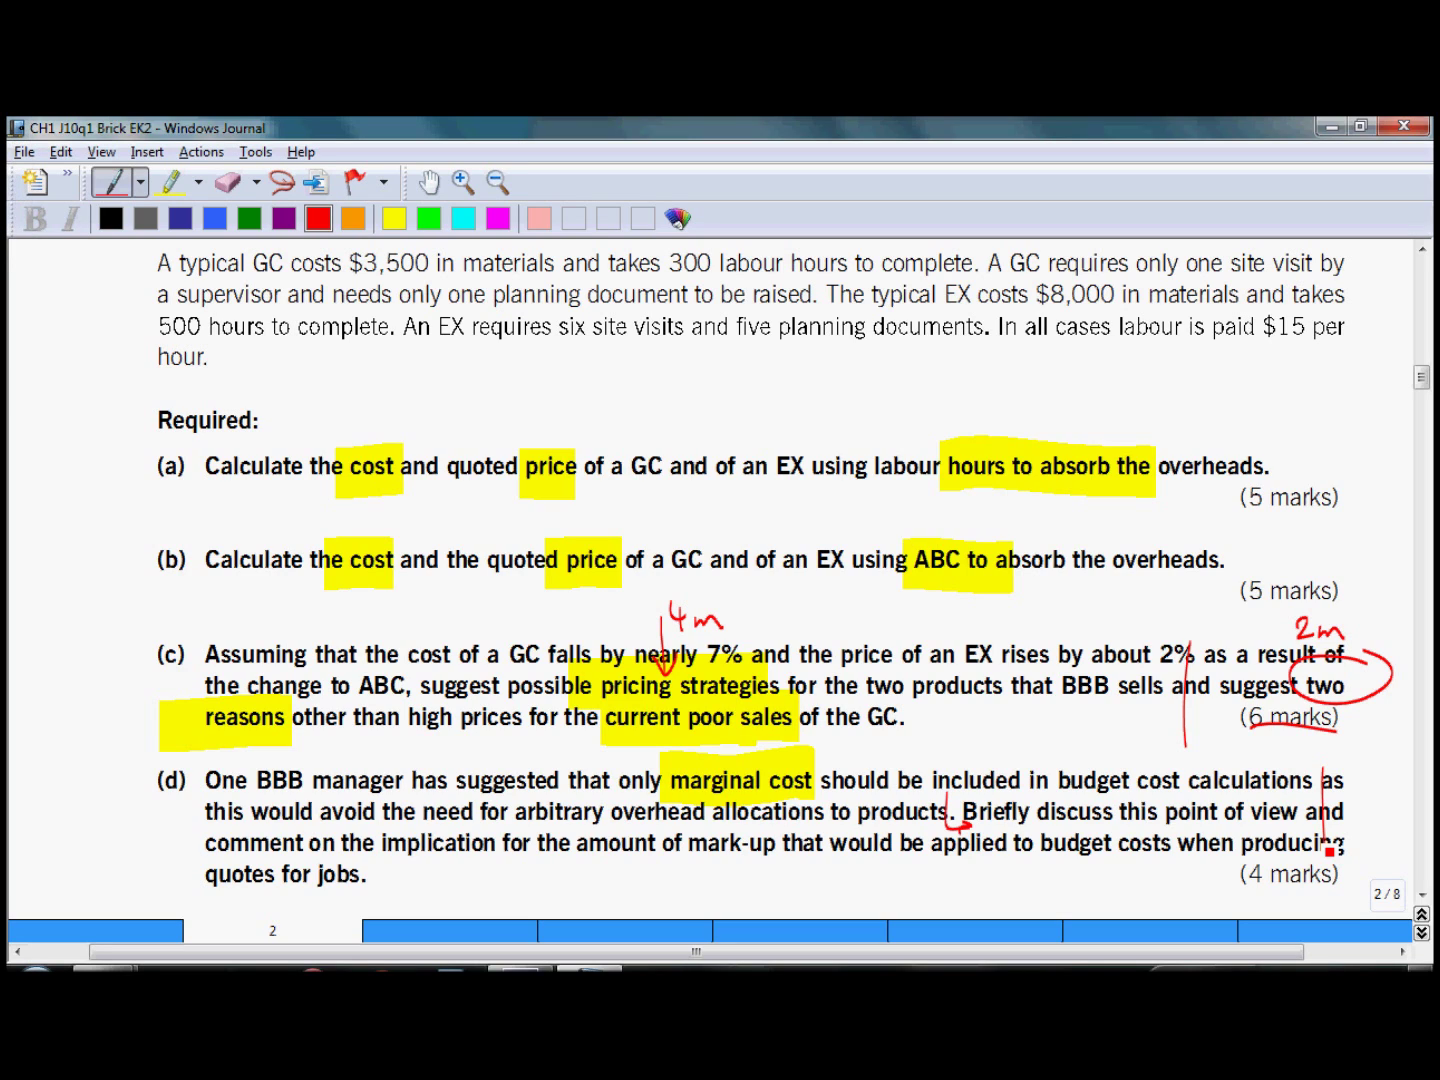
click(174, 189)
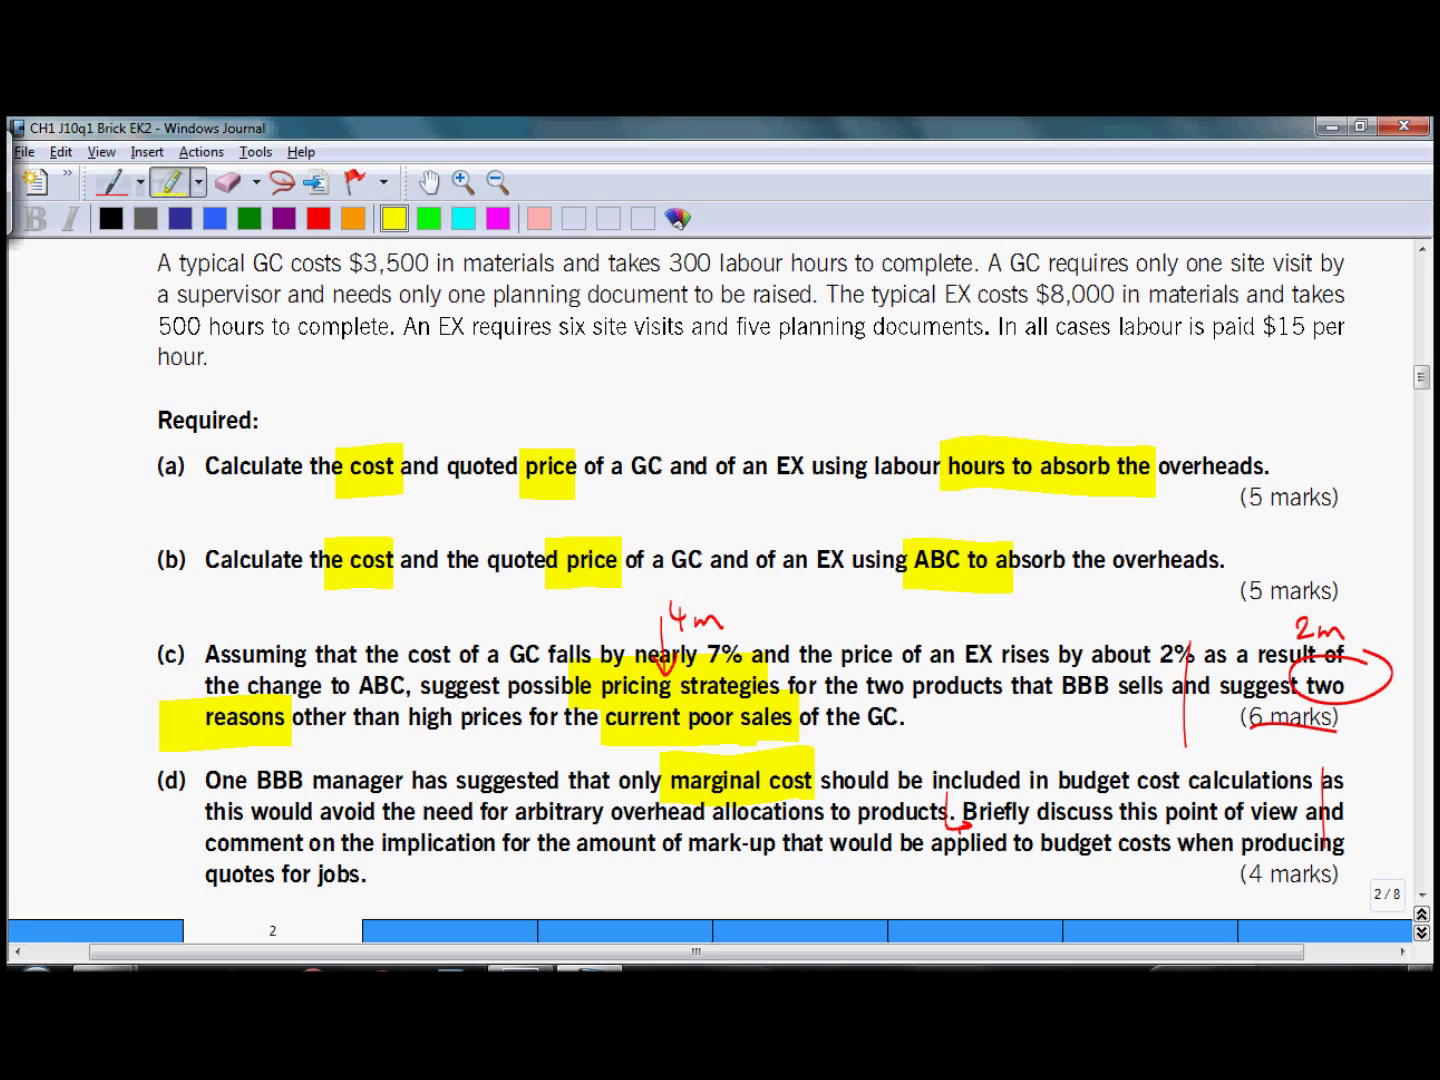
drag(380, 840, 532, 840)
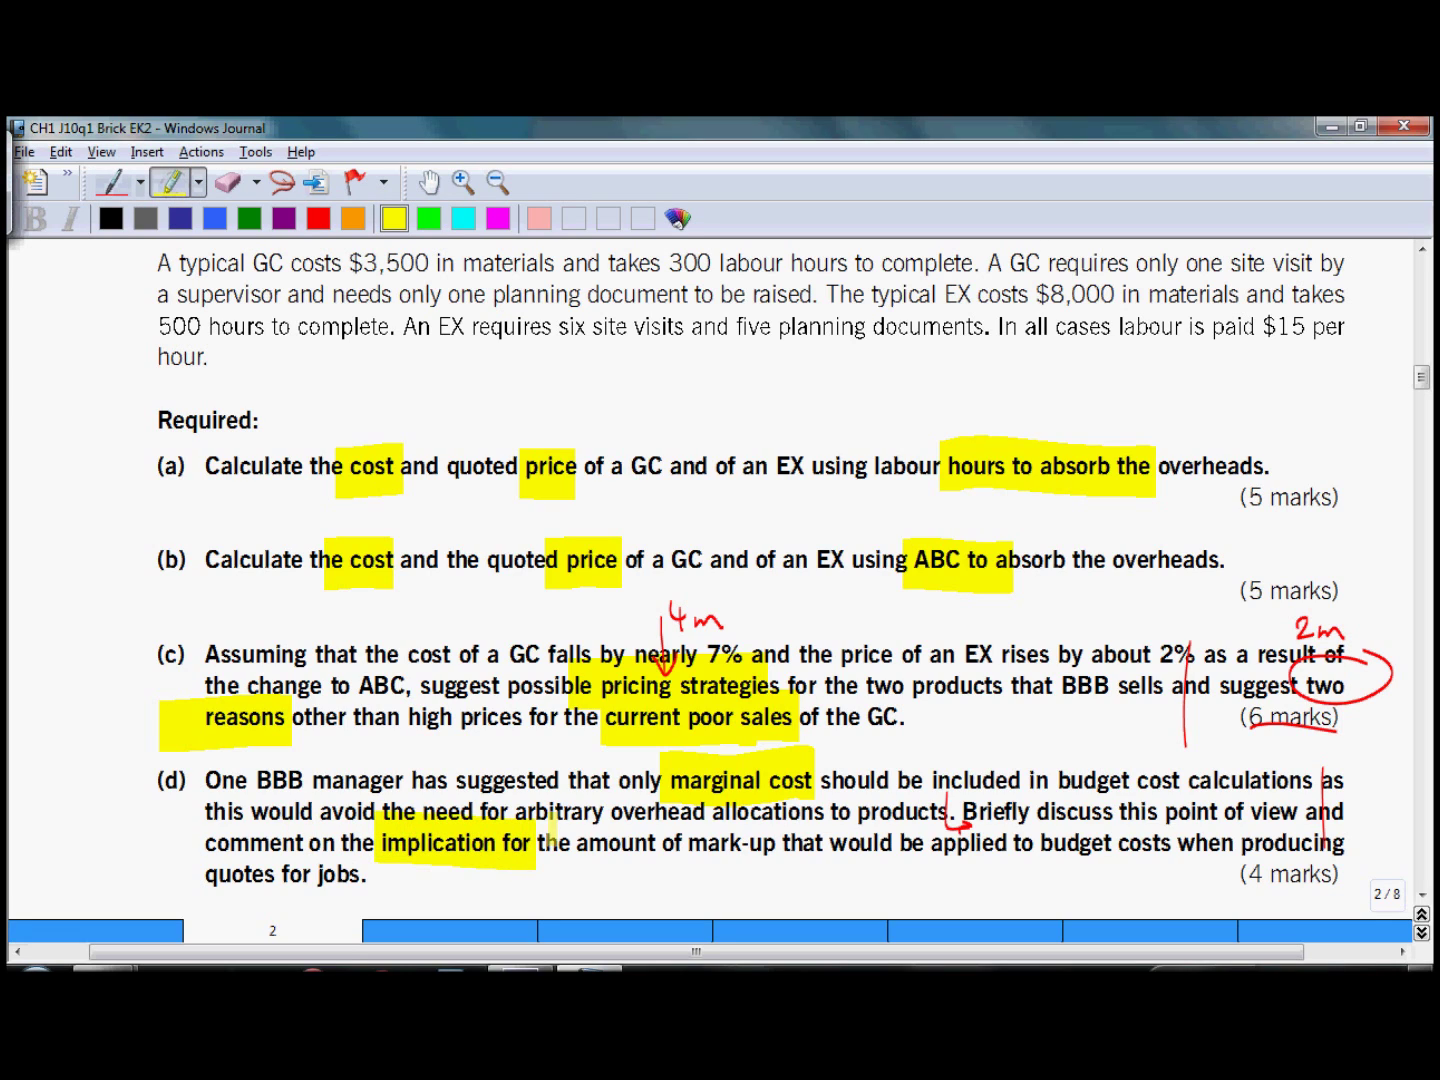
drag(673, 840, 775, 840)
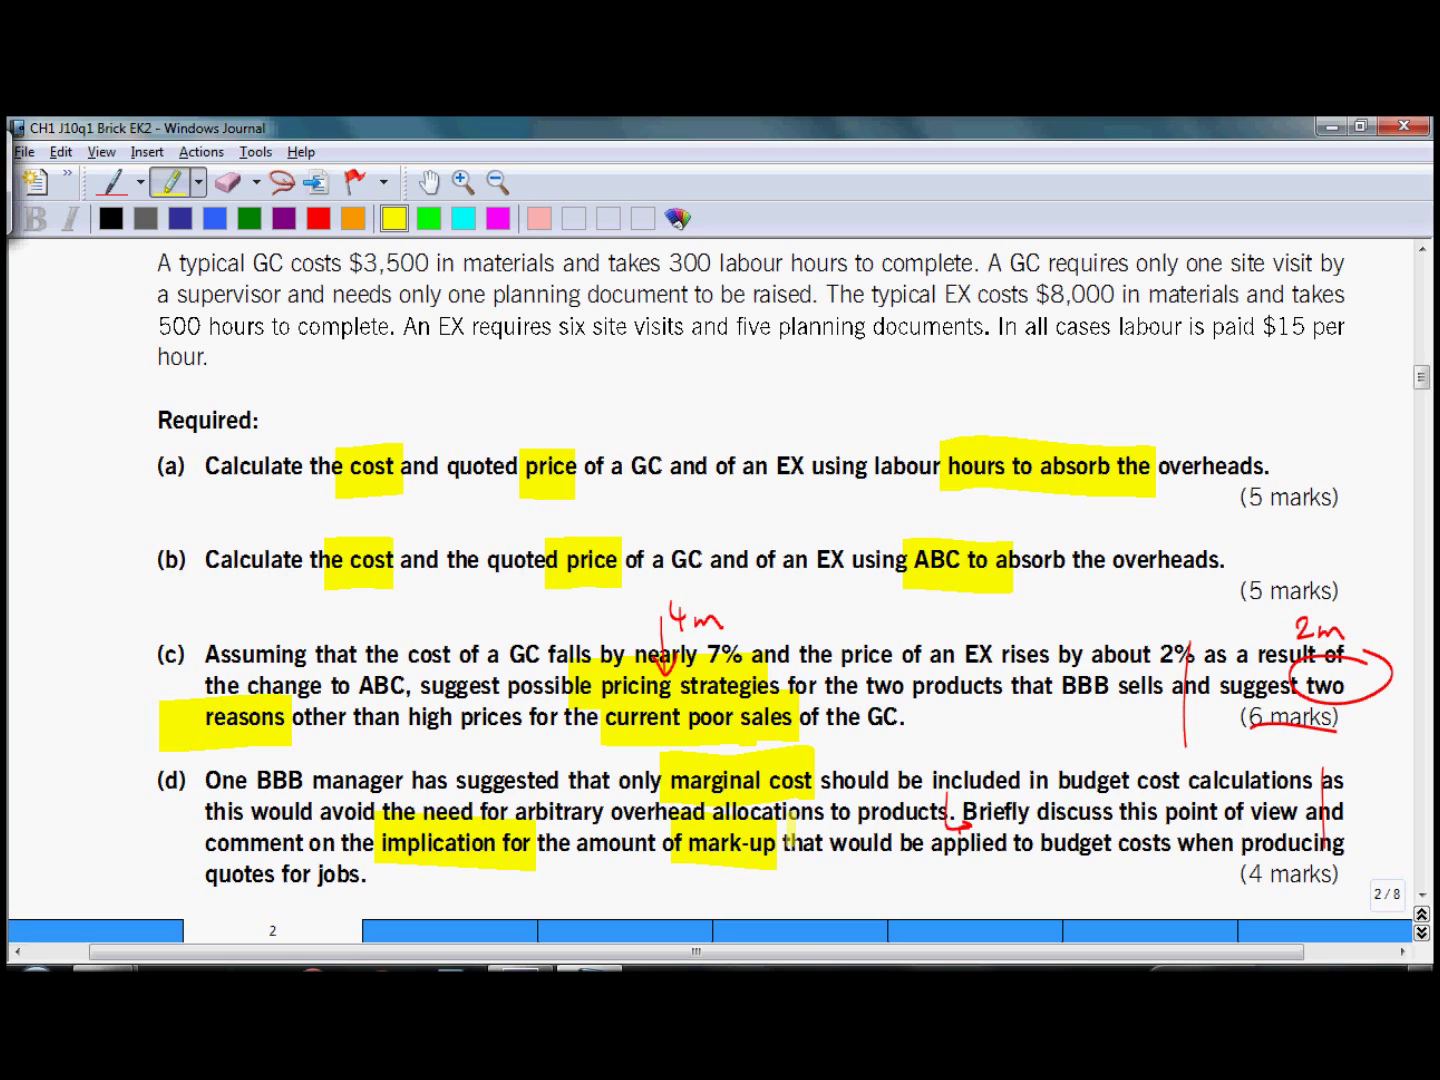
In red, underline part (d)'s '(4 marks)' and mark its two 2m sections.
click(113, 183)
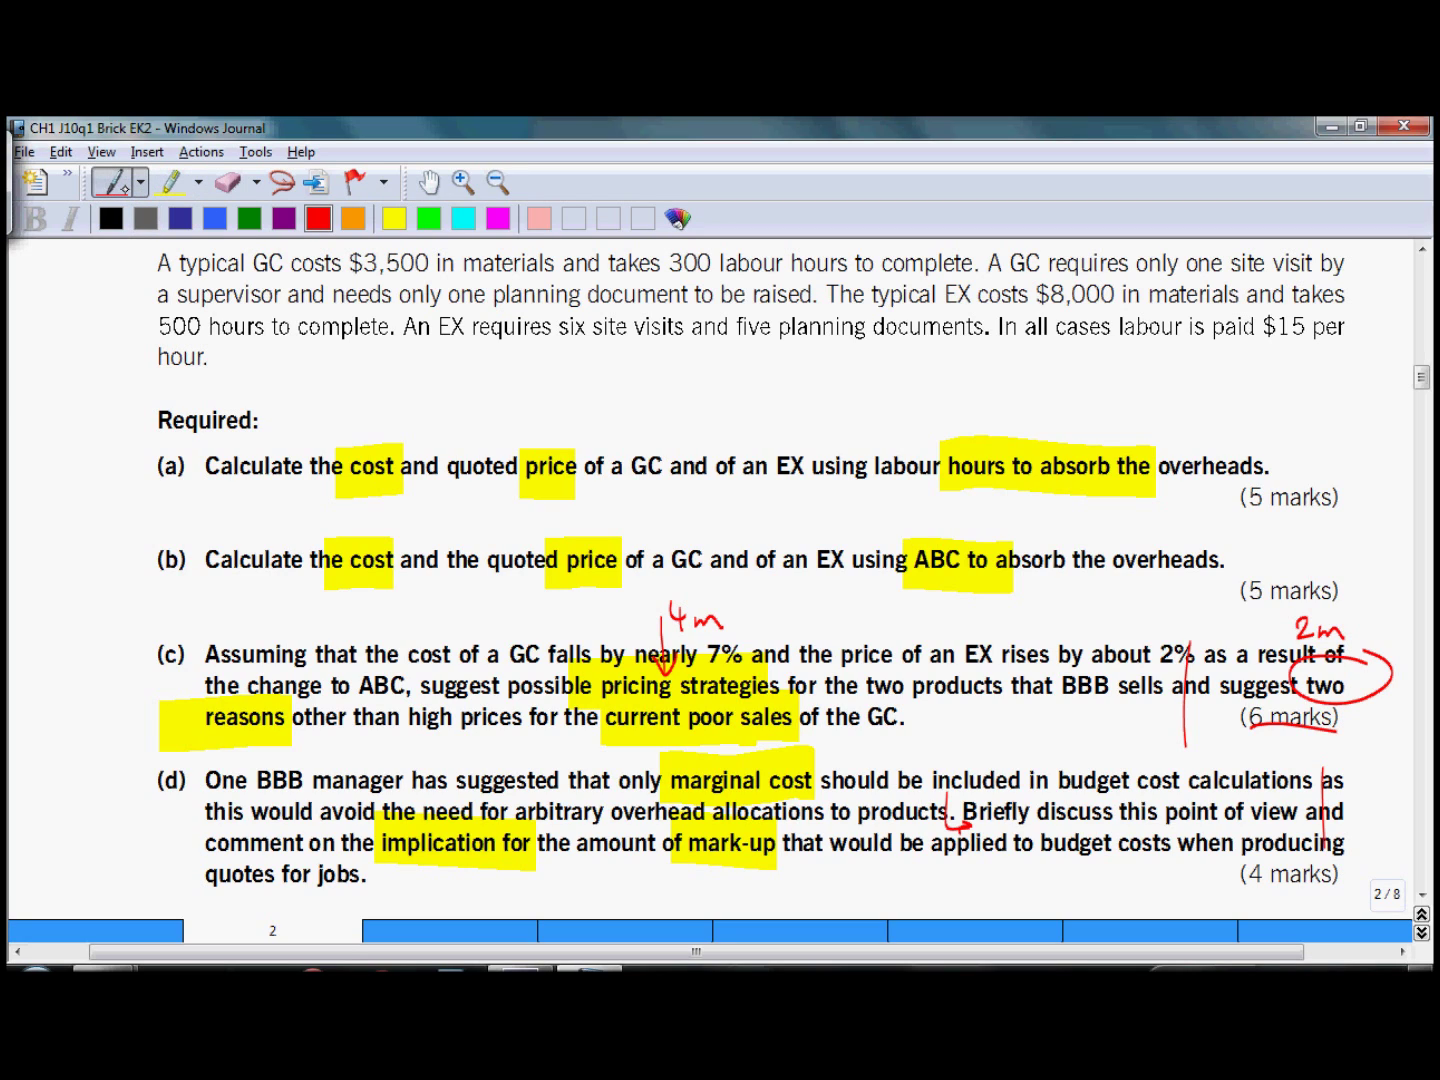
drag(1322, 885, 1252, 892)
mouse_move(1020, 820)
mouse_down()
mouse_move(1022, 875)
mouse_move(1089, 896)
mouse_up()
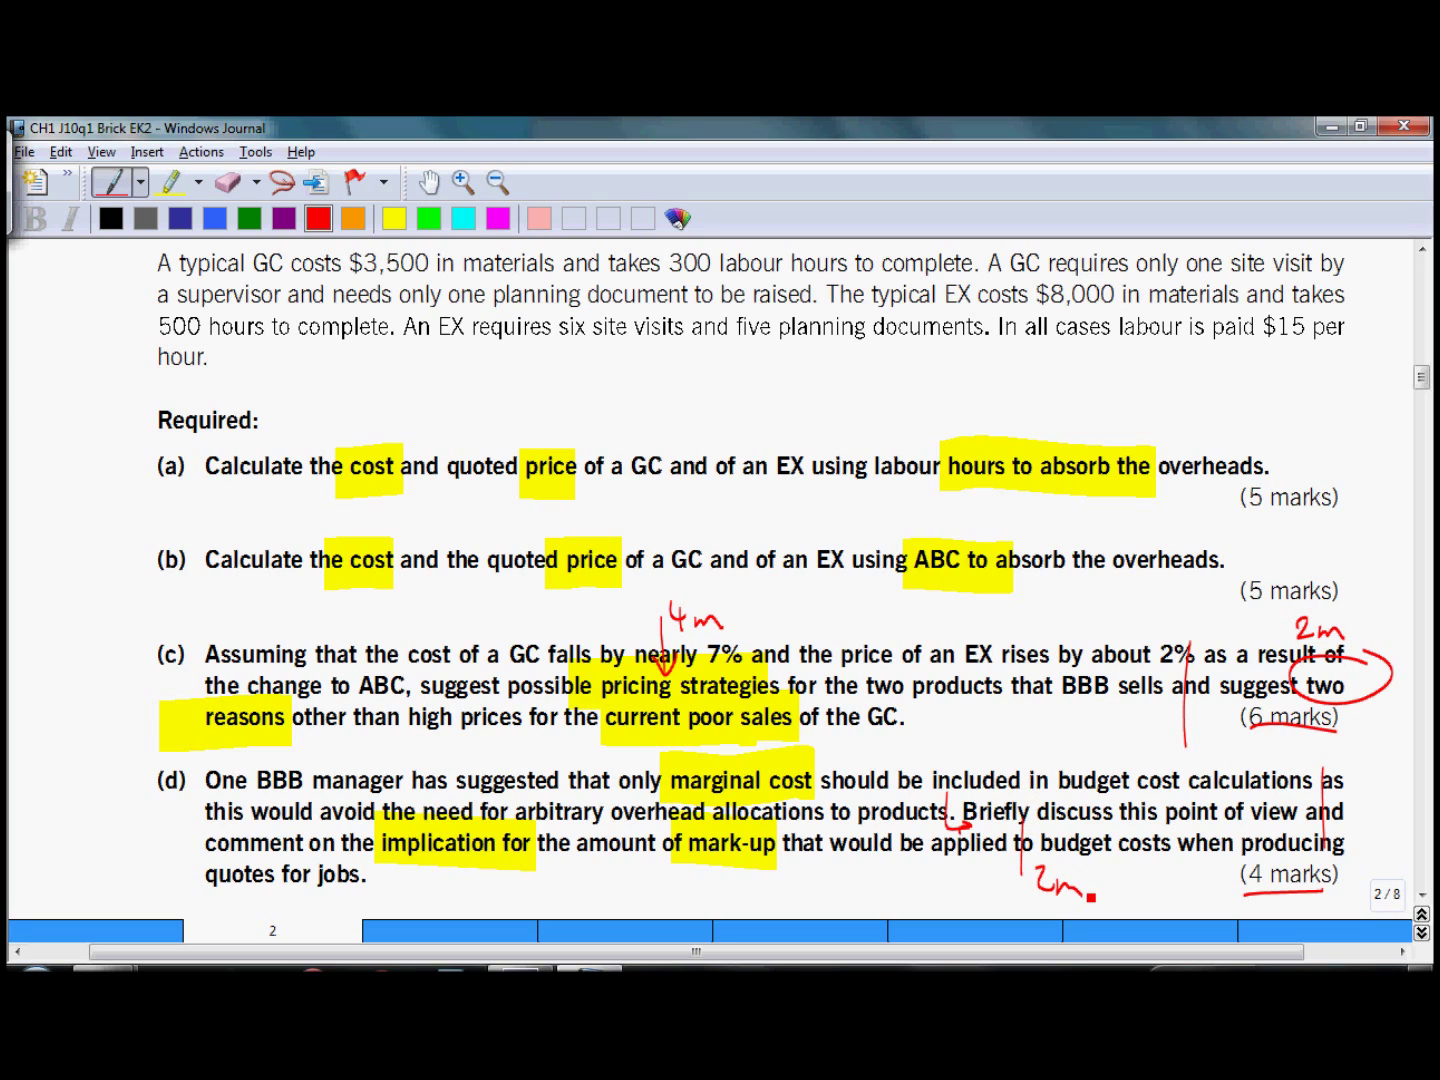
mouse_move(444, 855)
mouse_down()
mouse_move(445, 896)
mouse_move(521, 906)
mouse_up()
click(172, 181)
click(428, 219)
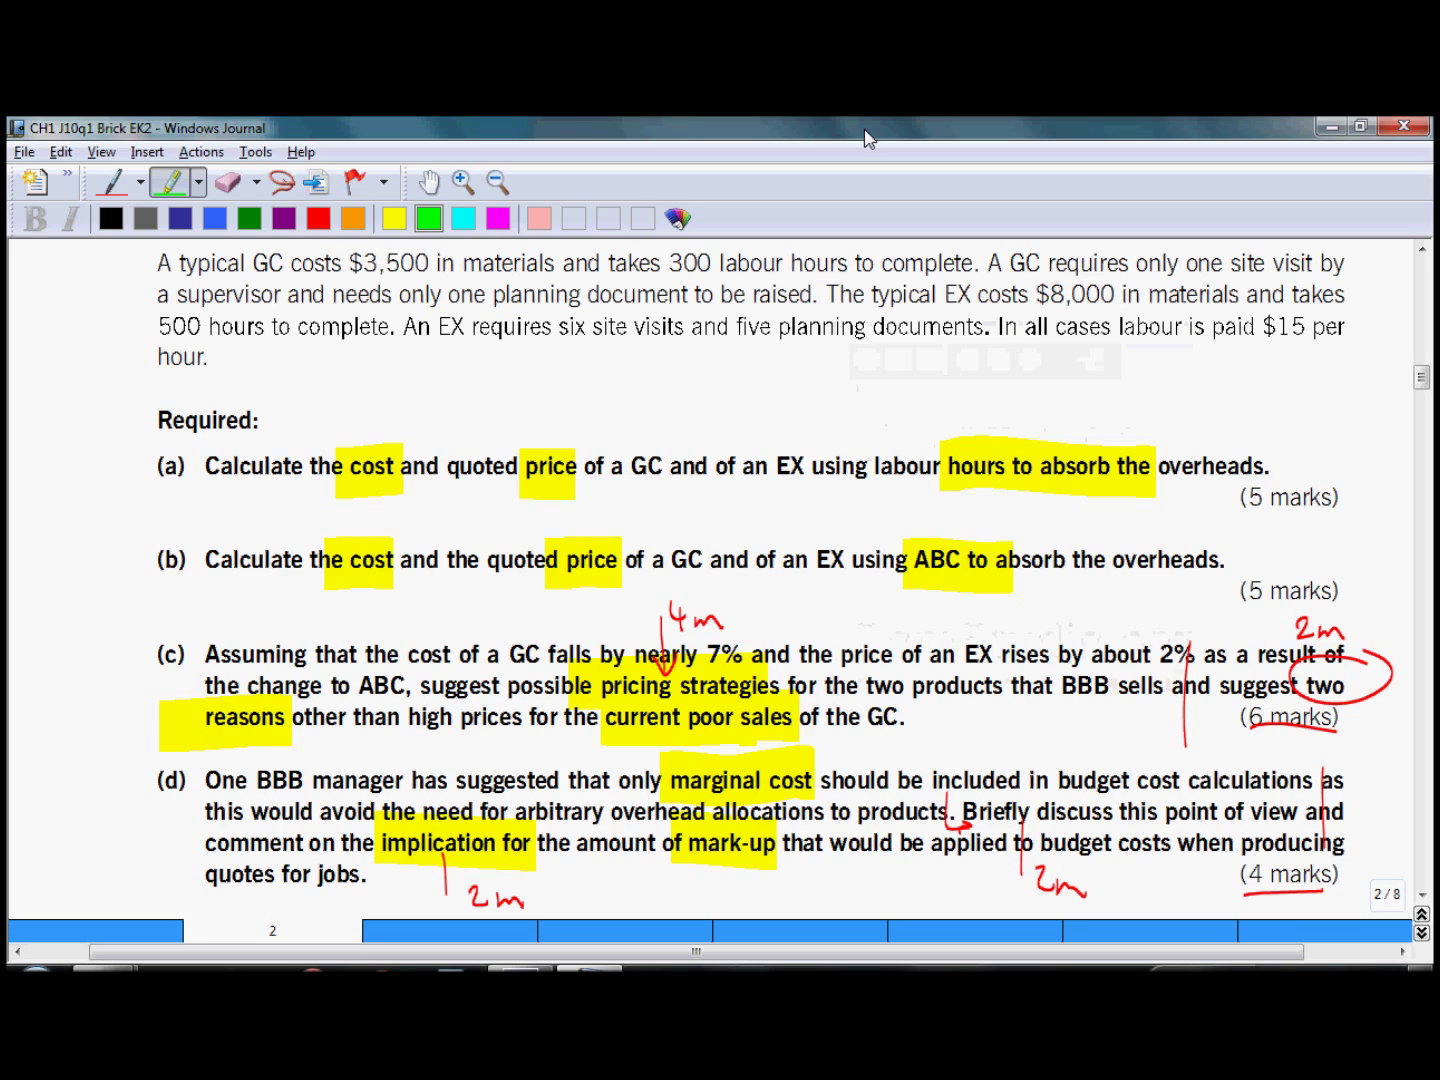
Highlight 'Calculate' in (a) and (b), both 'suggest' in (c), 'Briefly discuss' and 'comment' in (d) green.
drag(301, 466, 185, 465)
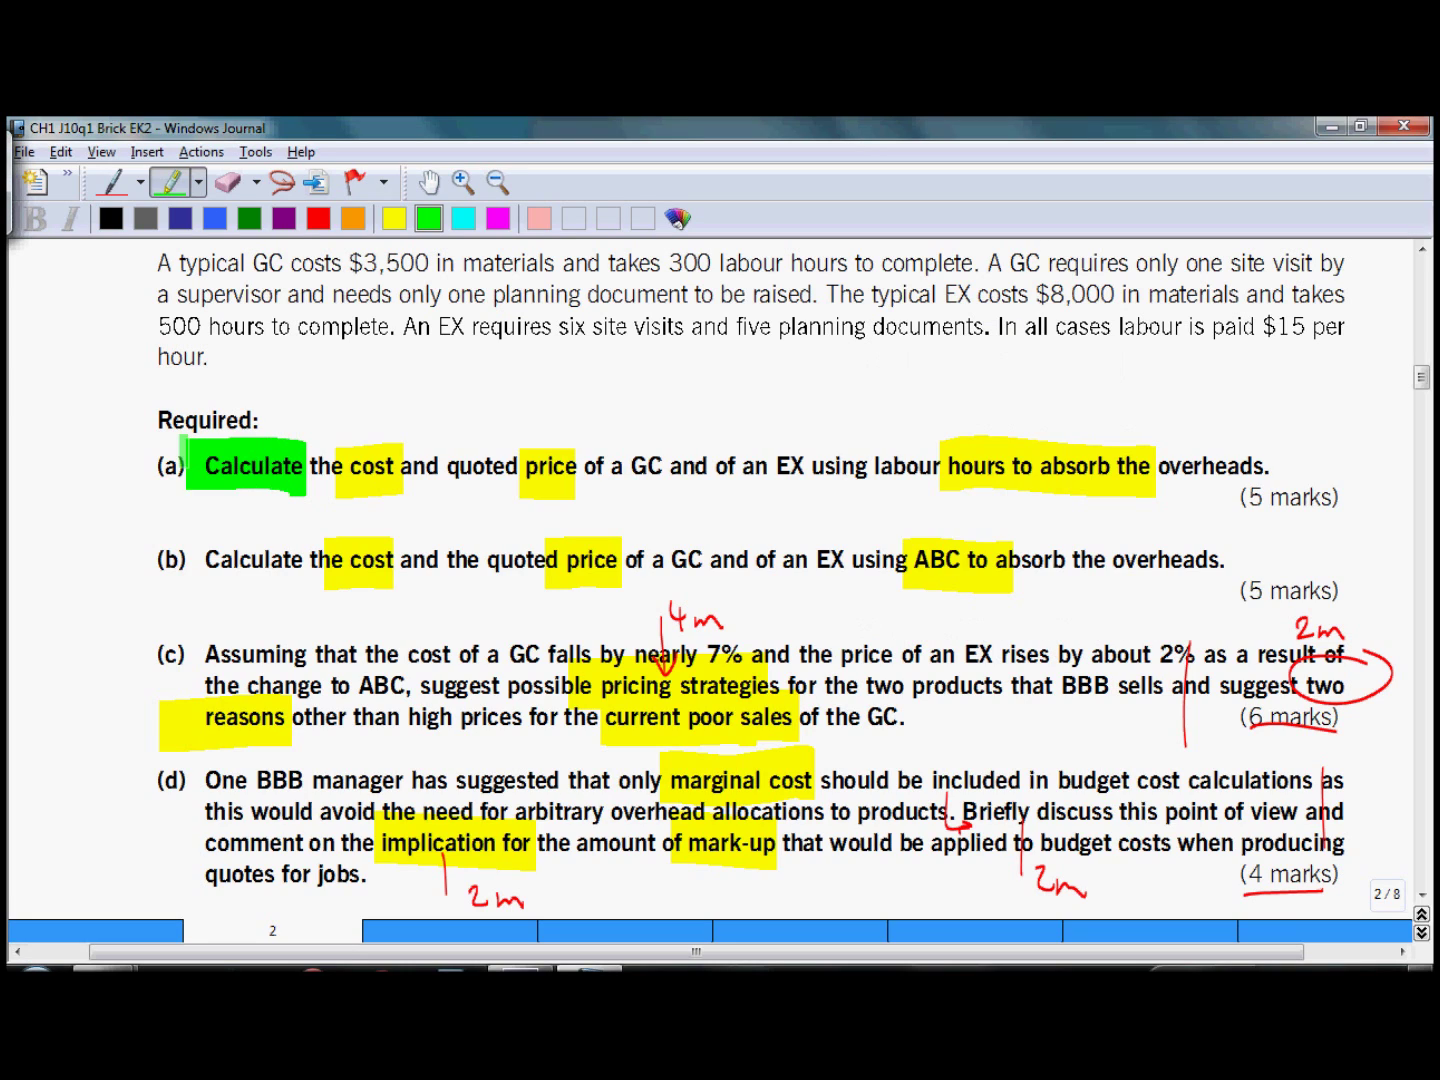
drag(298, 561, 190, 561)
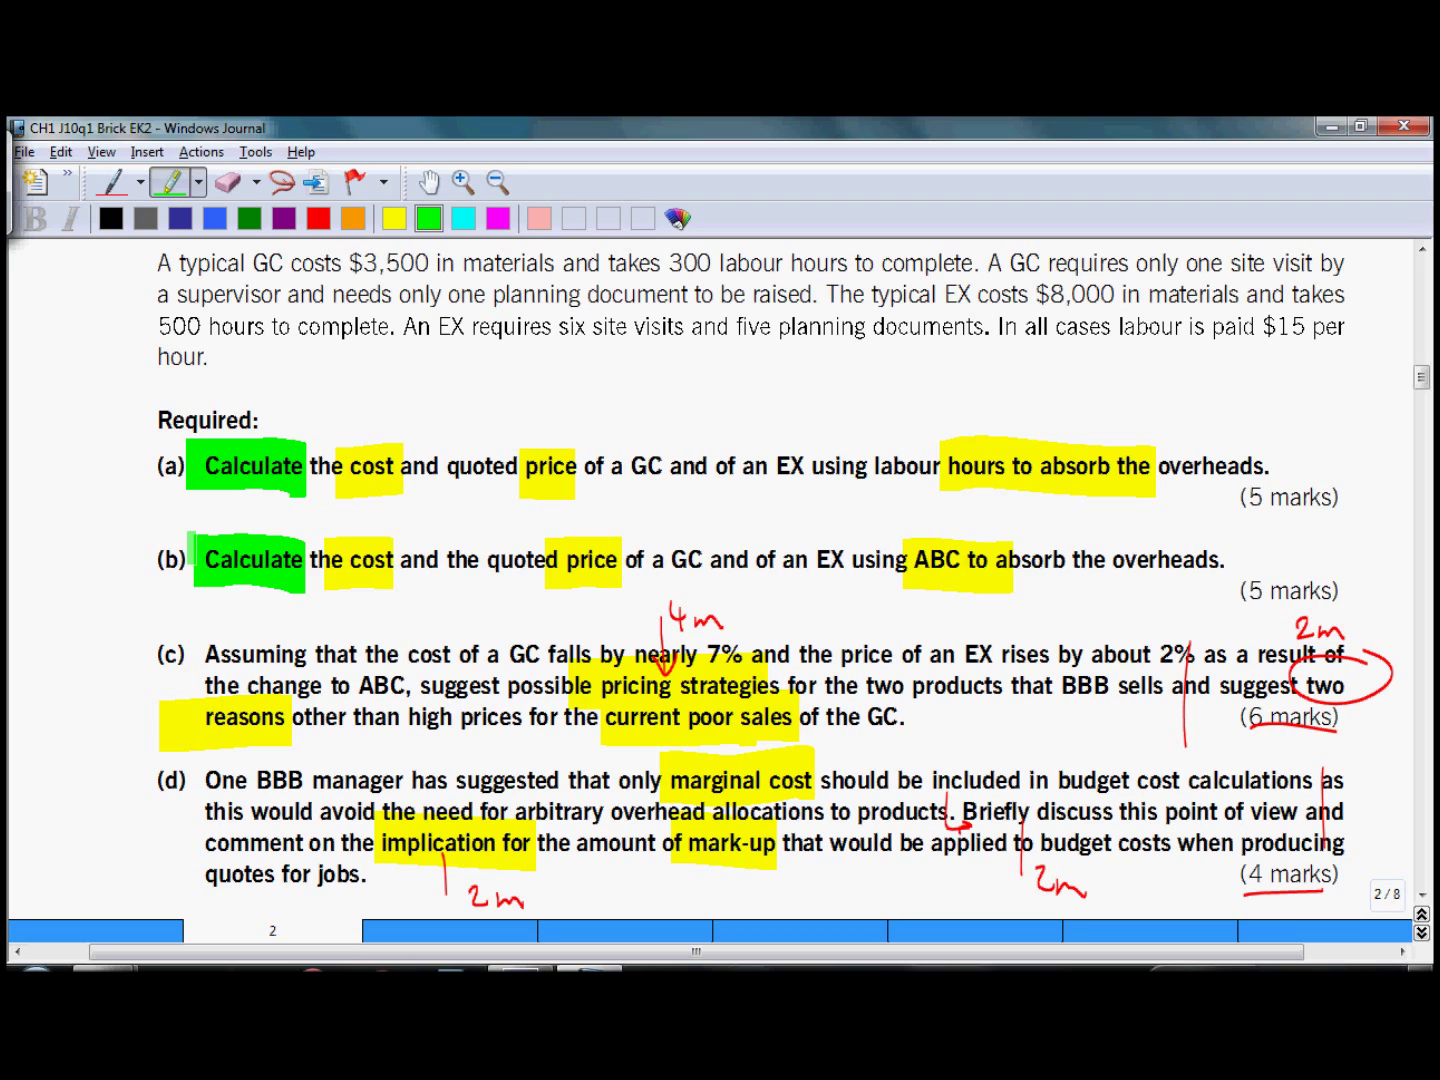
drag(499, 684, 418, 684)
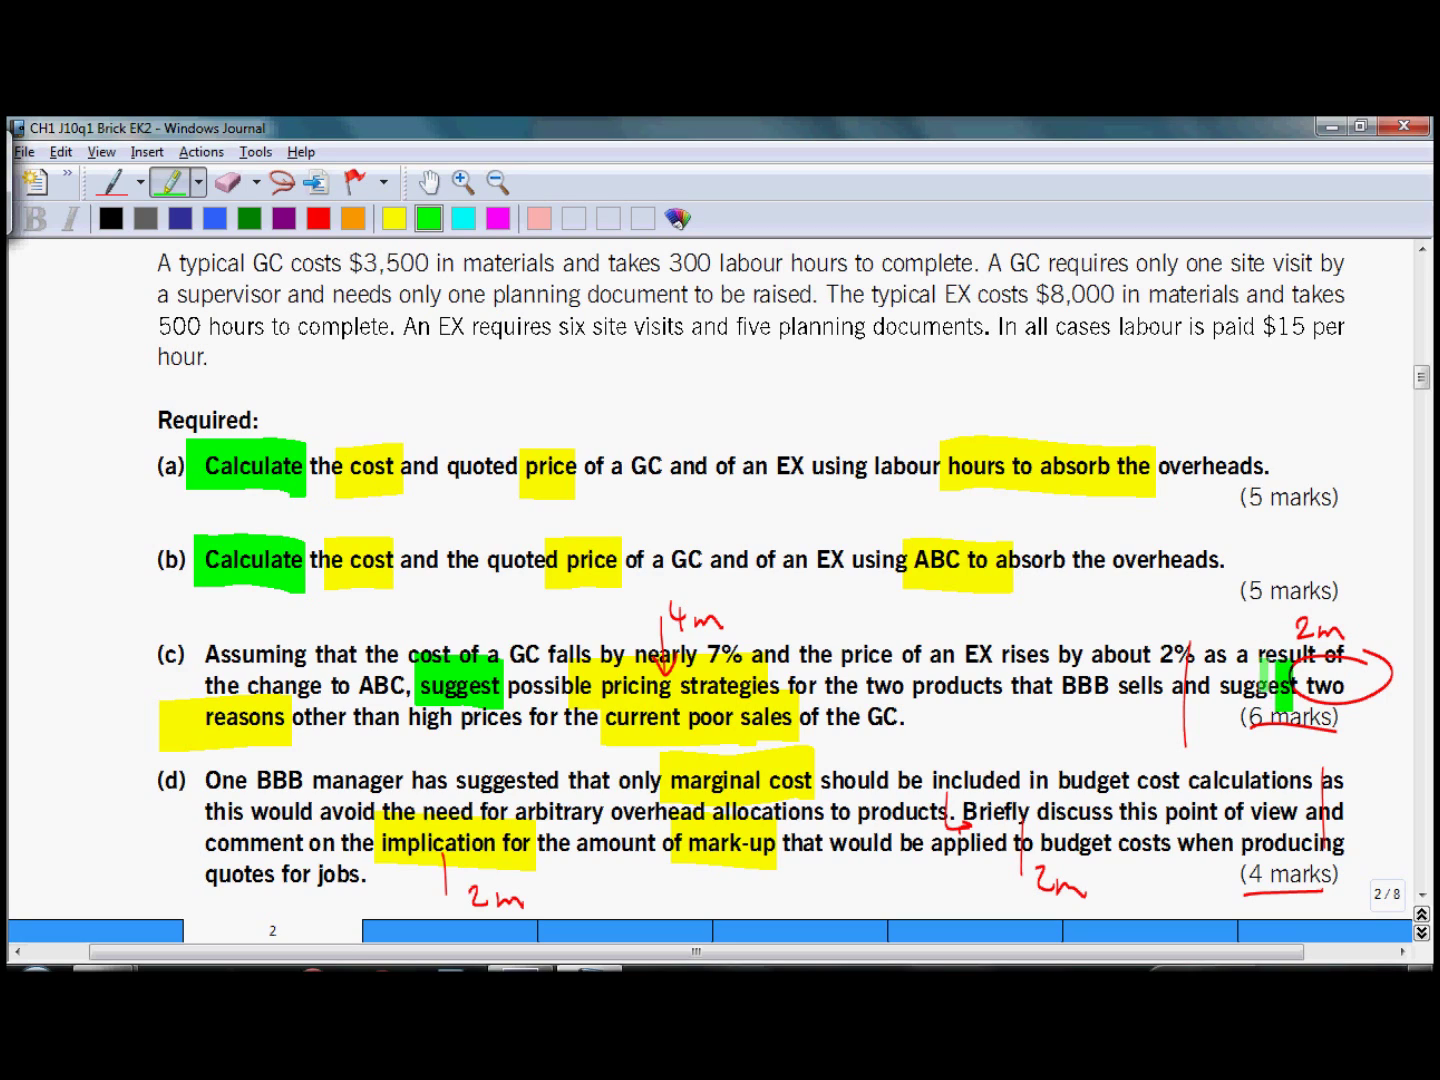
drag(1294, 686, 1221, 687)
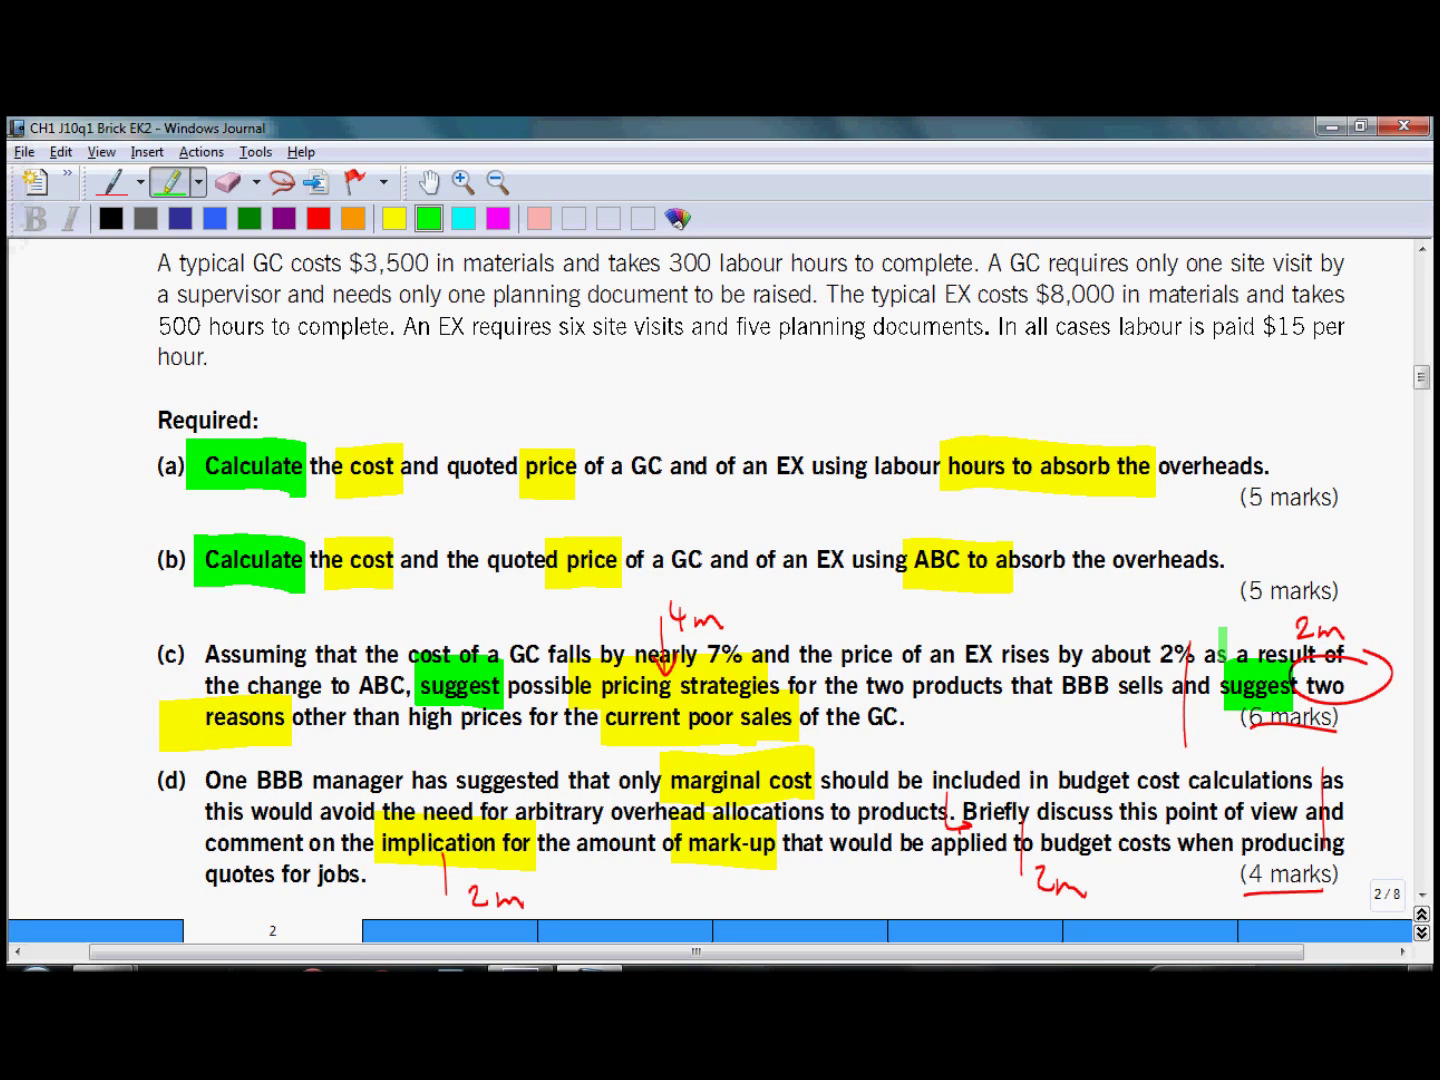
mouse_move(1104, 787)
mouse_down()
mouse_move(1108, 828)
mouse_move(1022, 763)
mouse_up()
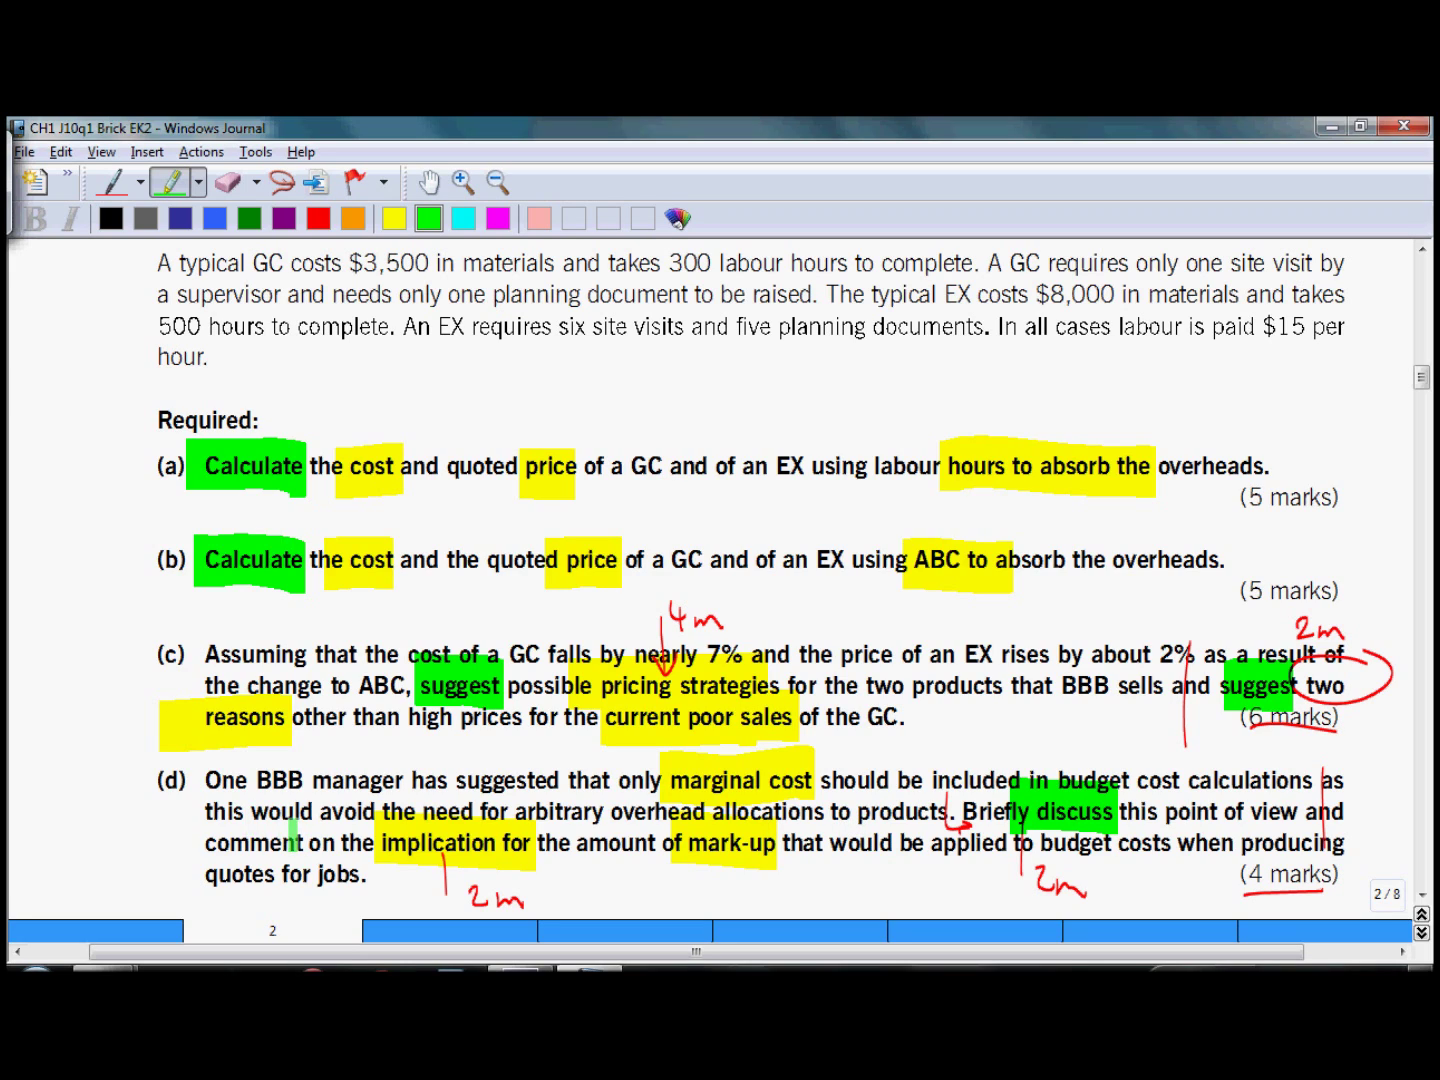
drag(292, 839, 178, 848)
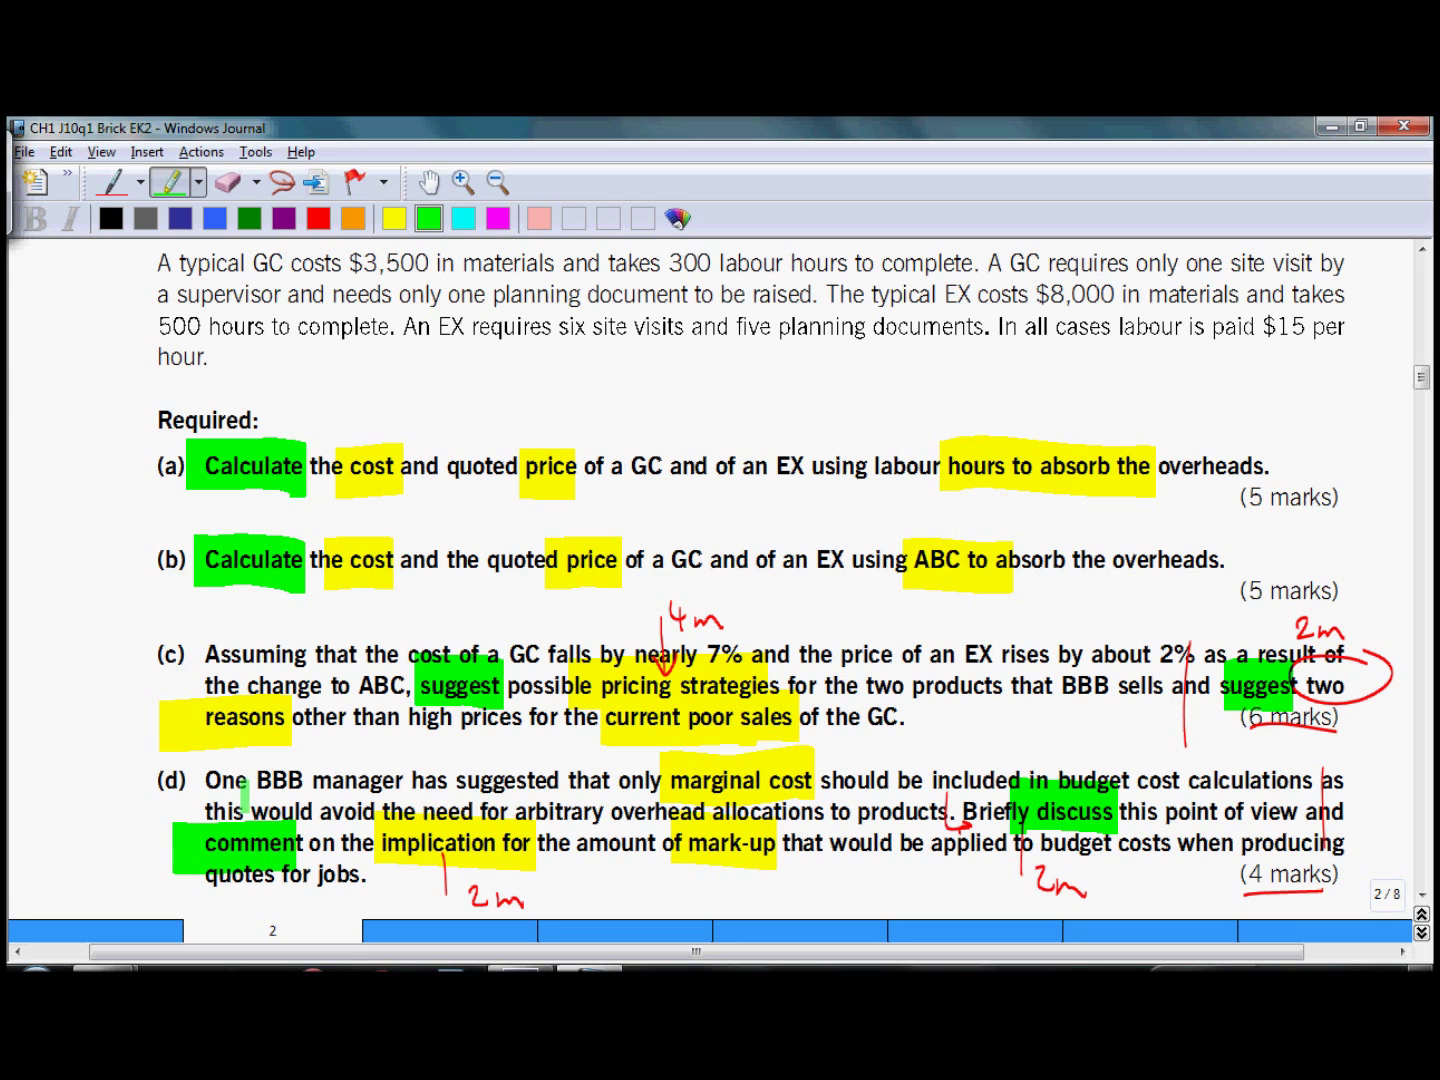
drag(118, 437, 132, 845)
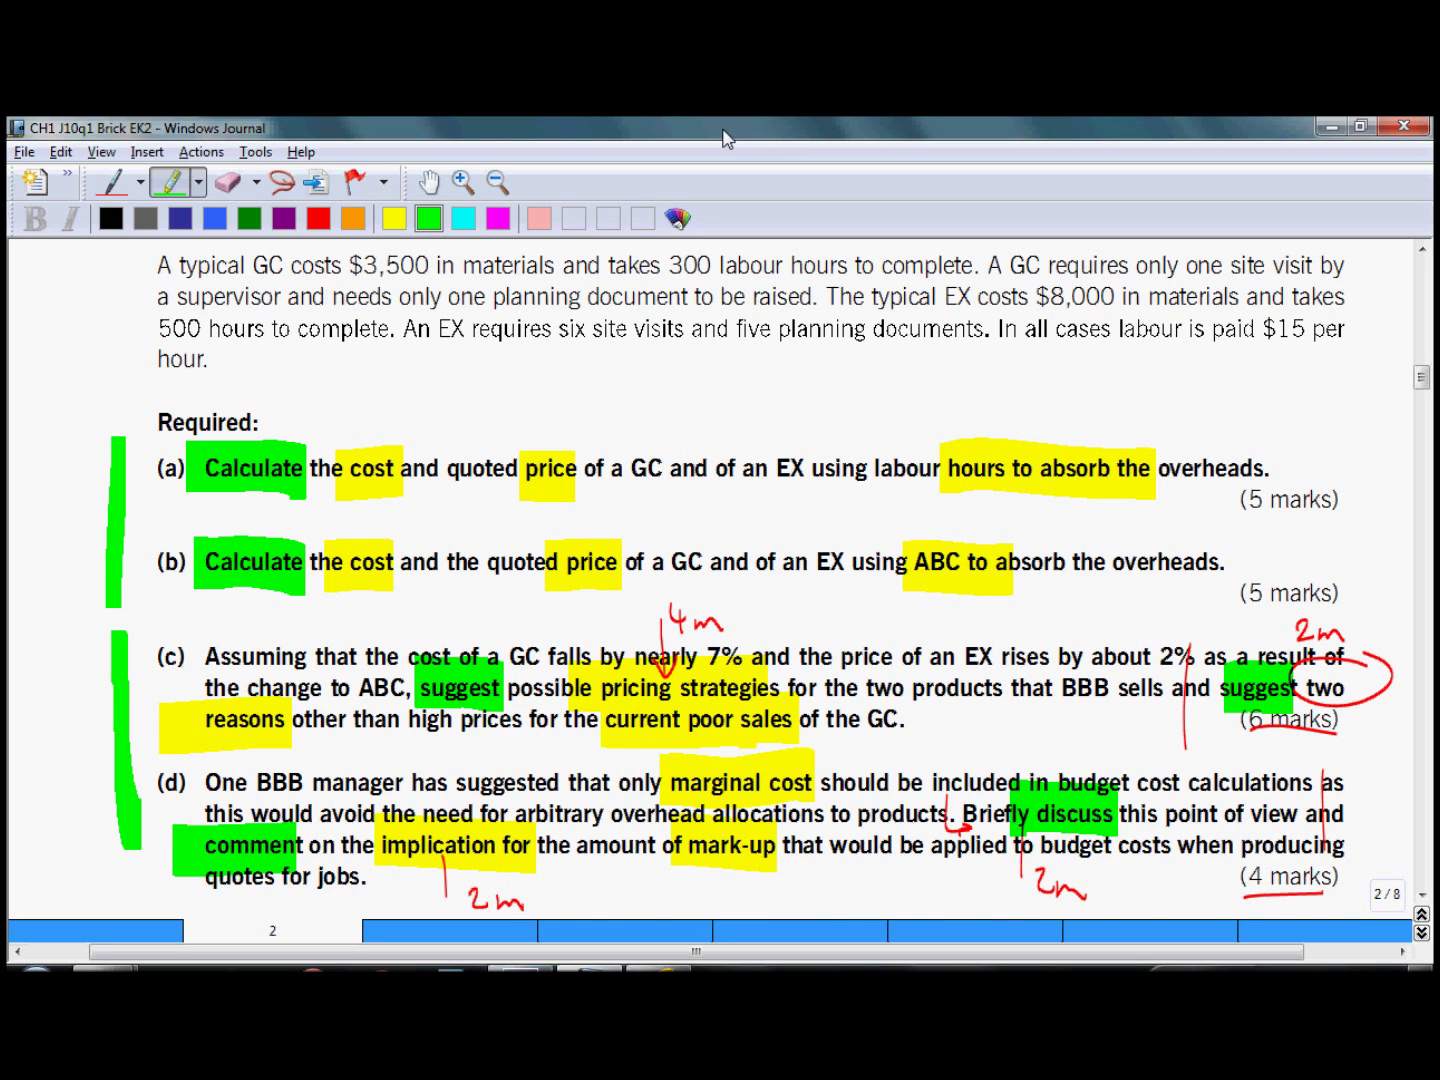
Scroll back up toward the start of question 1.
scroll(724, 139, up, 5)
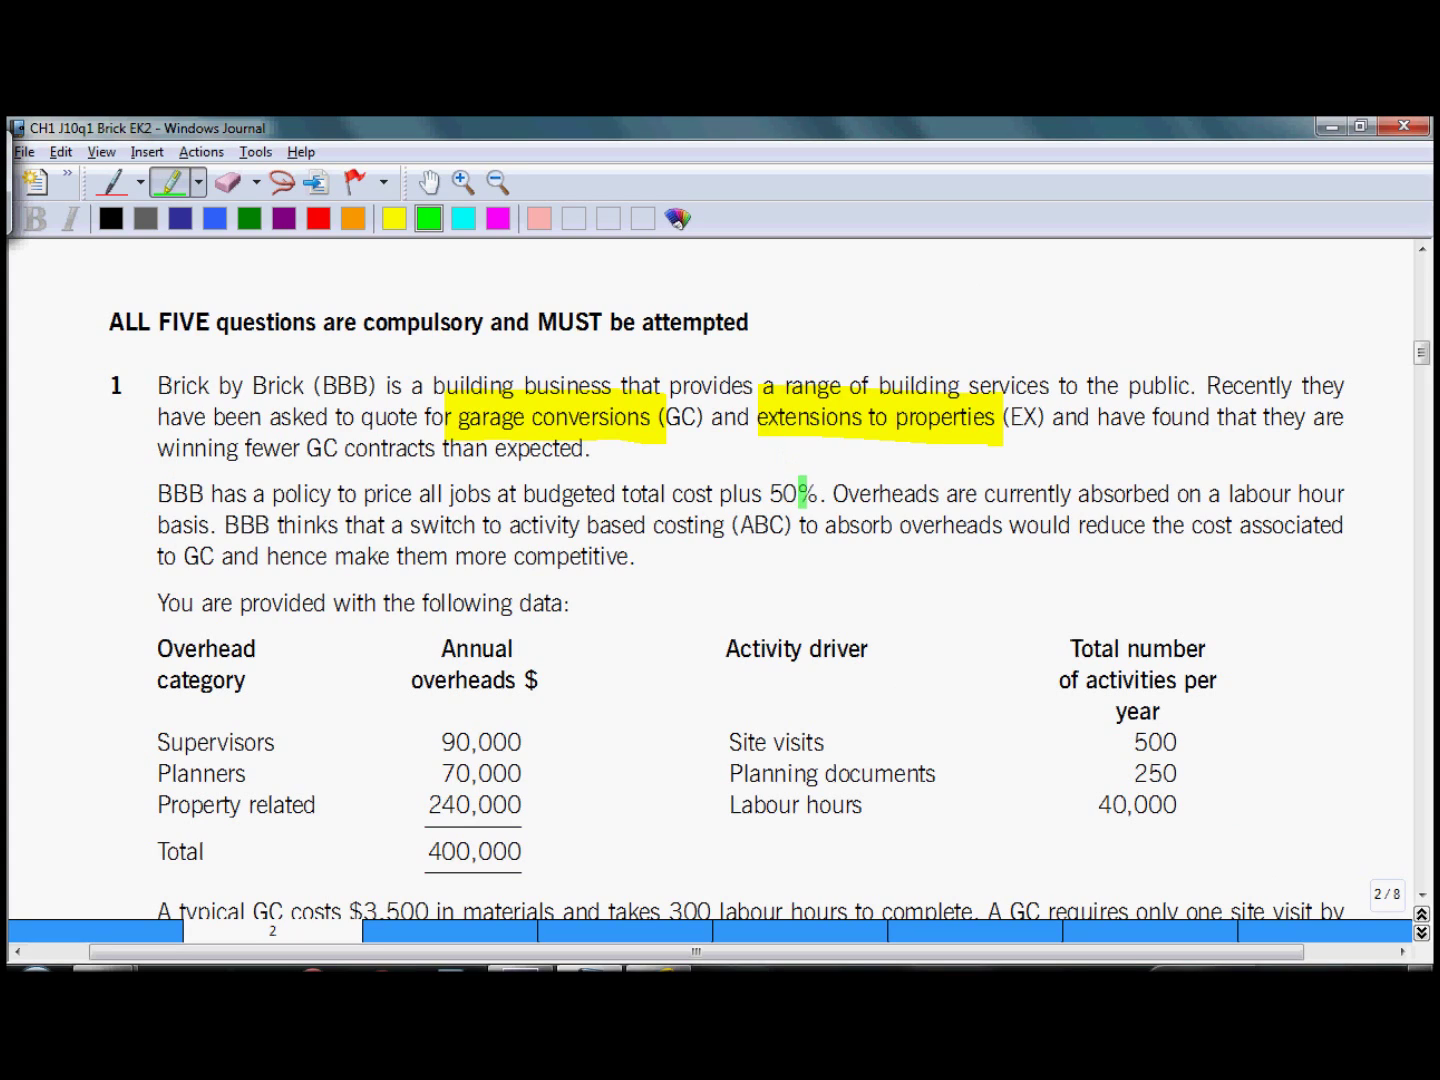
Highlight 'cost plus 50%' in green in the pricing policy sentence.
drag(818, 492, 770, 491)
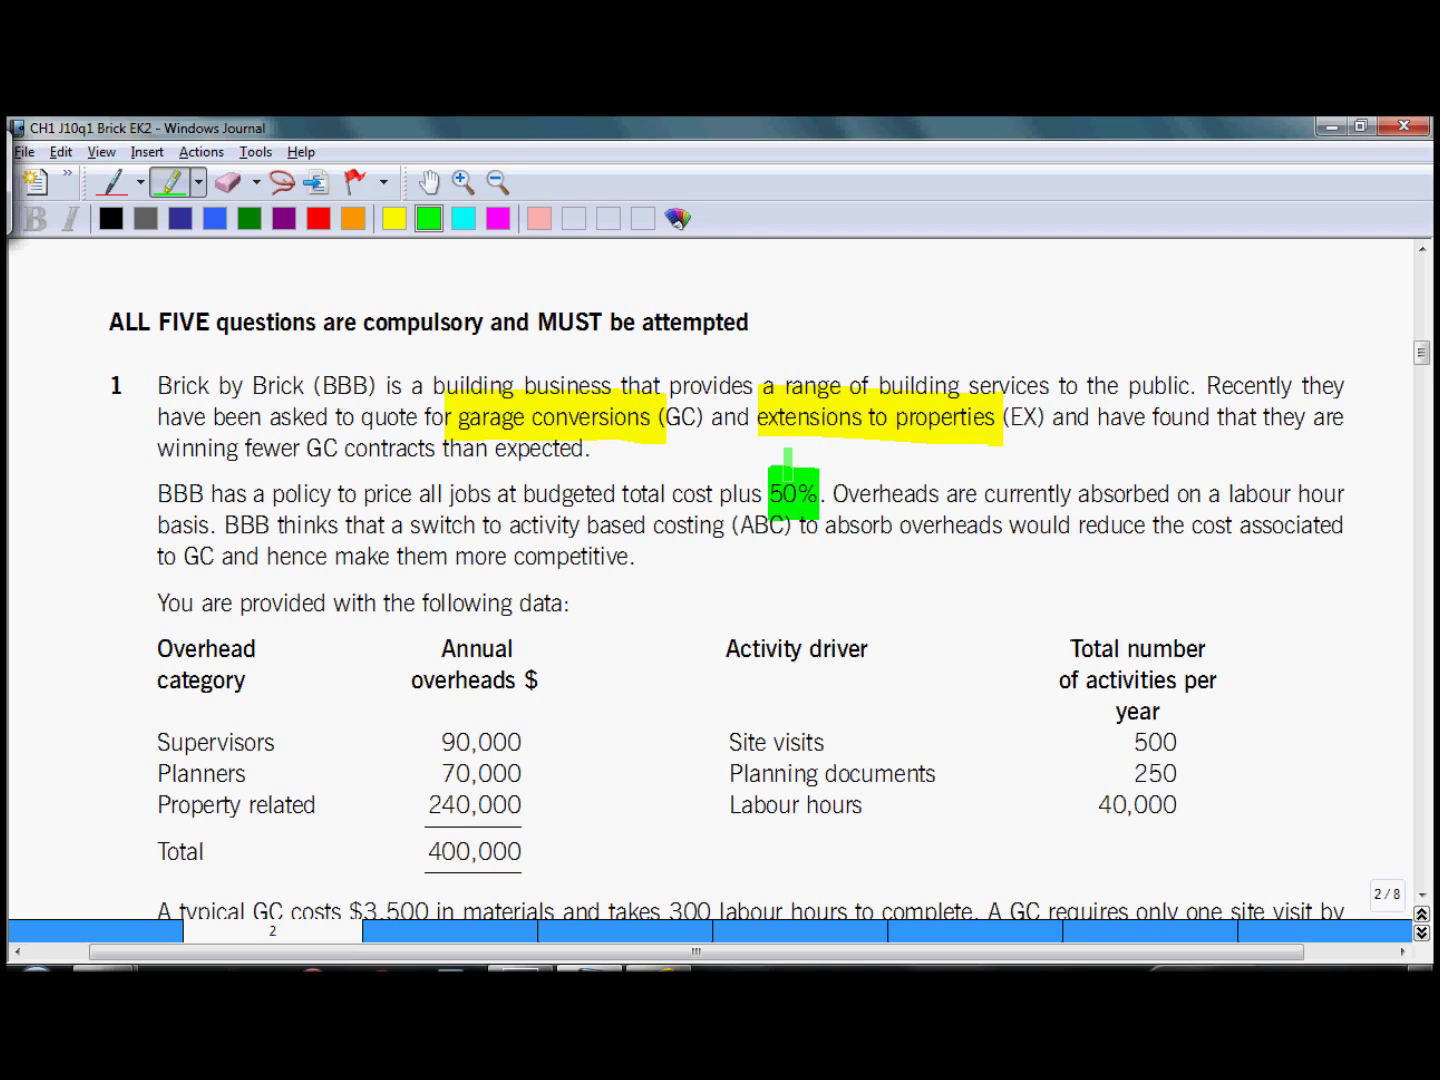
drag(760, 492, 671, 491)
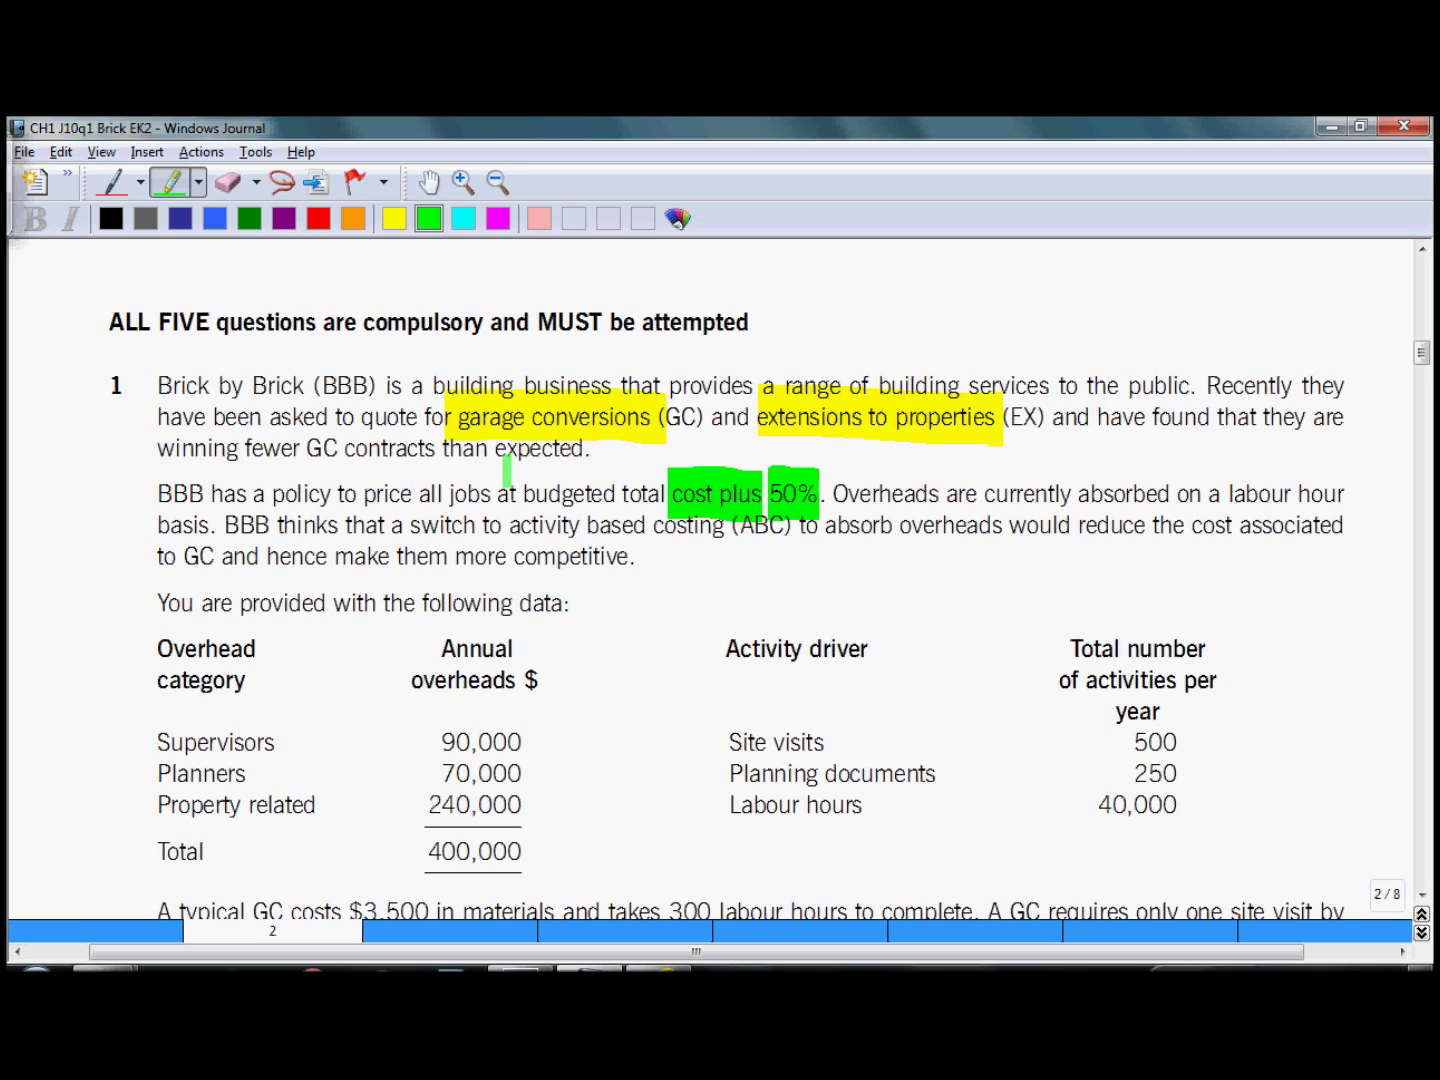
click(462, 218)
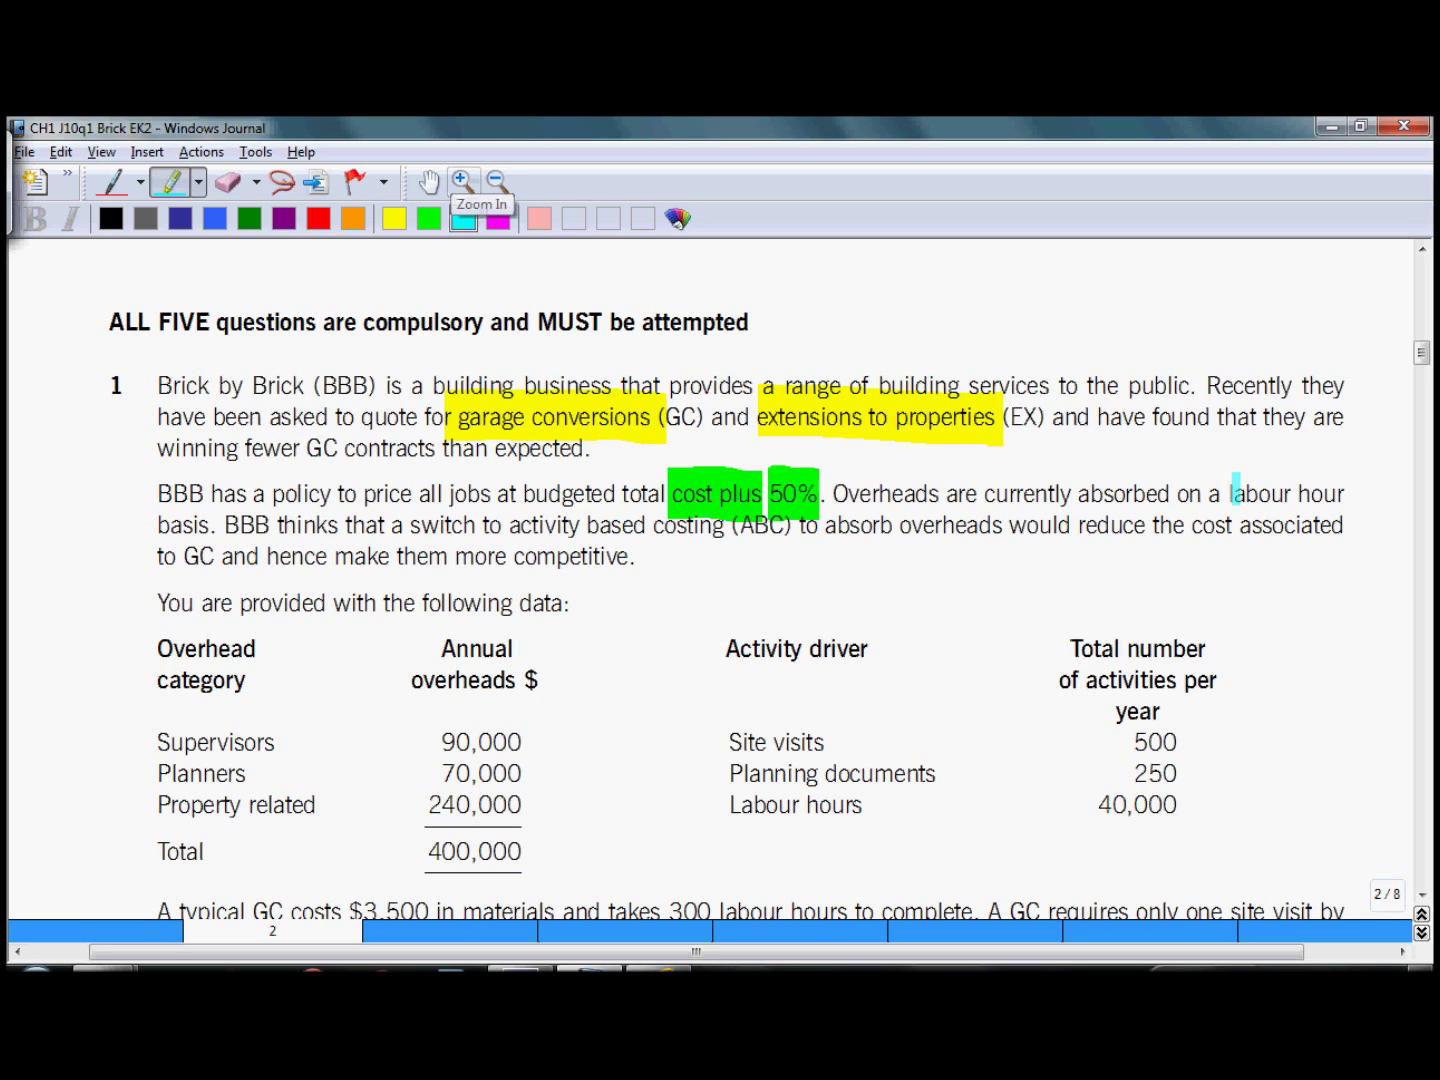
Highlight 'a labour hour', the 400,000 overhead total and the 40,000 labour hours in cyan.
mouse_move(1301, 494)
mouse_down()
mouse_move(1348, 494)
mouse_move(1204, 494)
mouse_up()
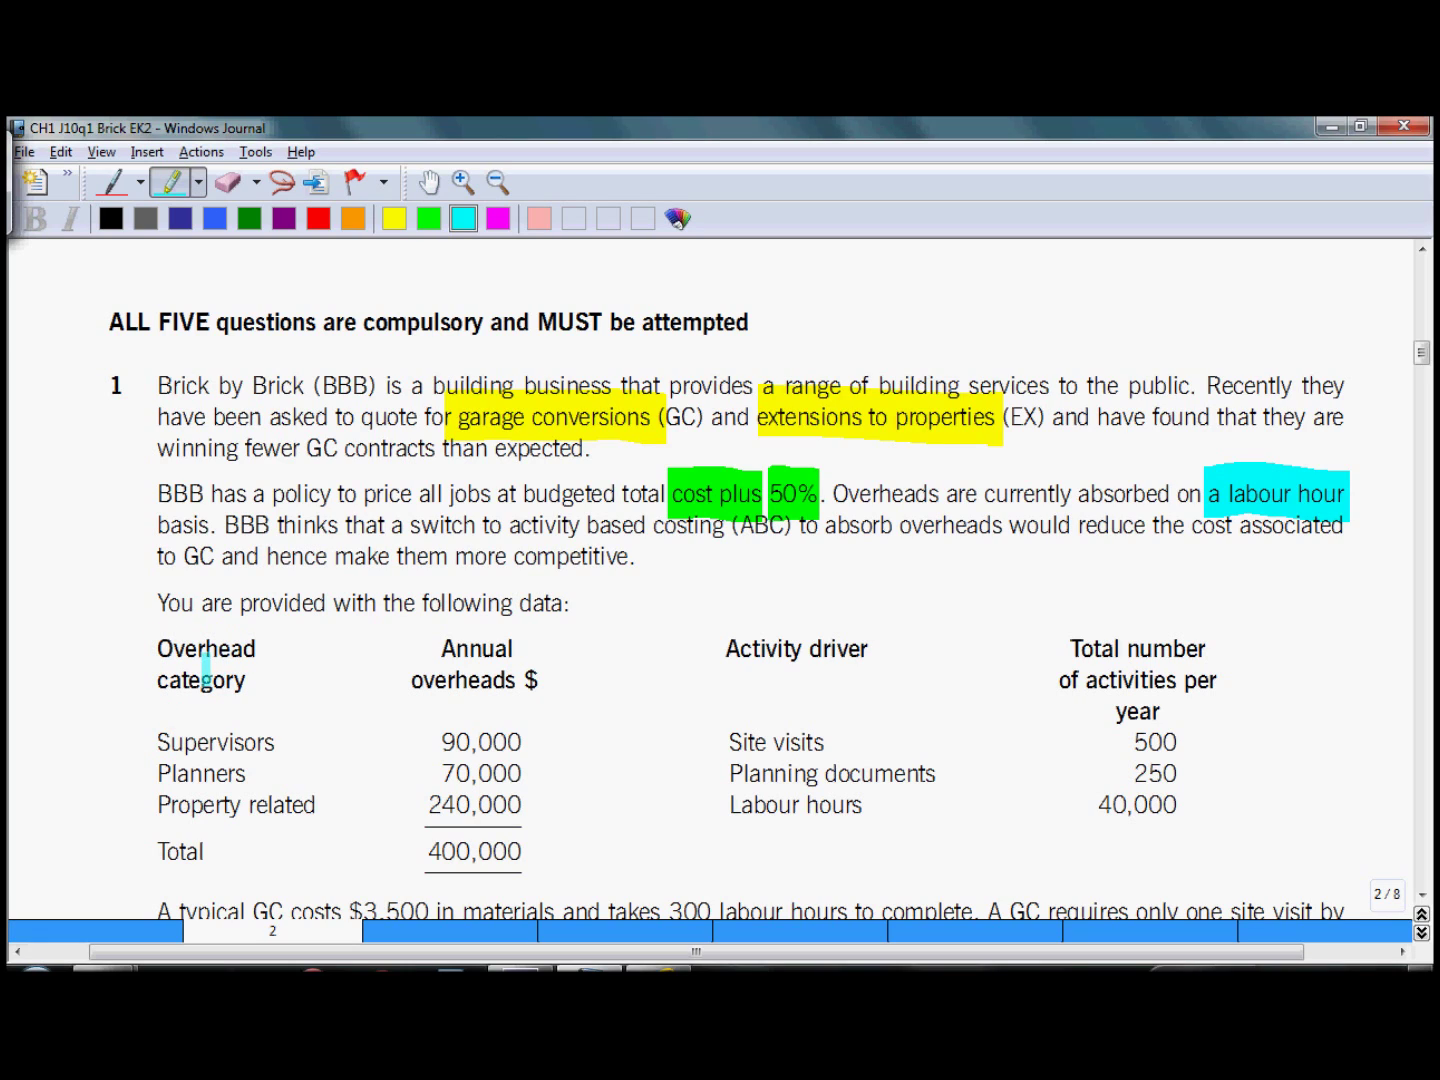
drag(516, 850, 401, 850)
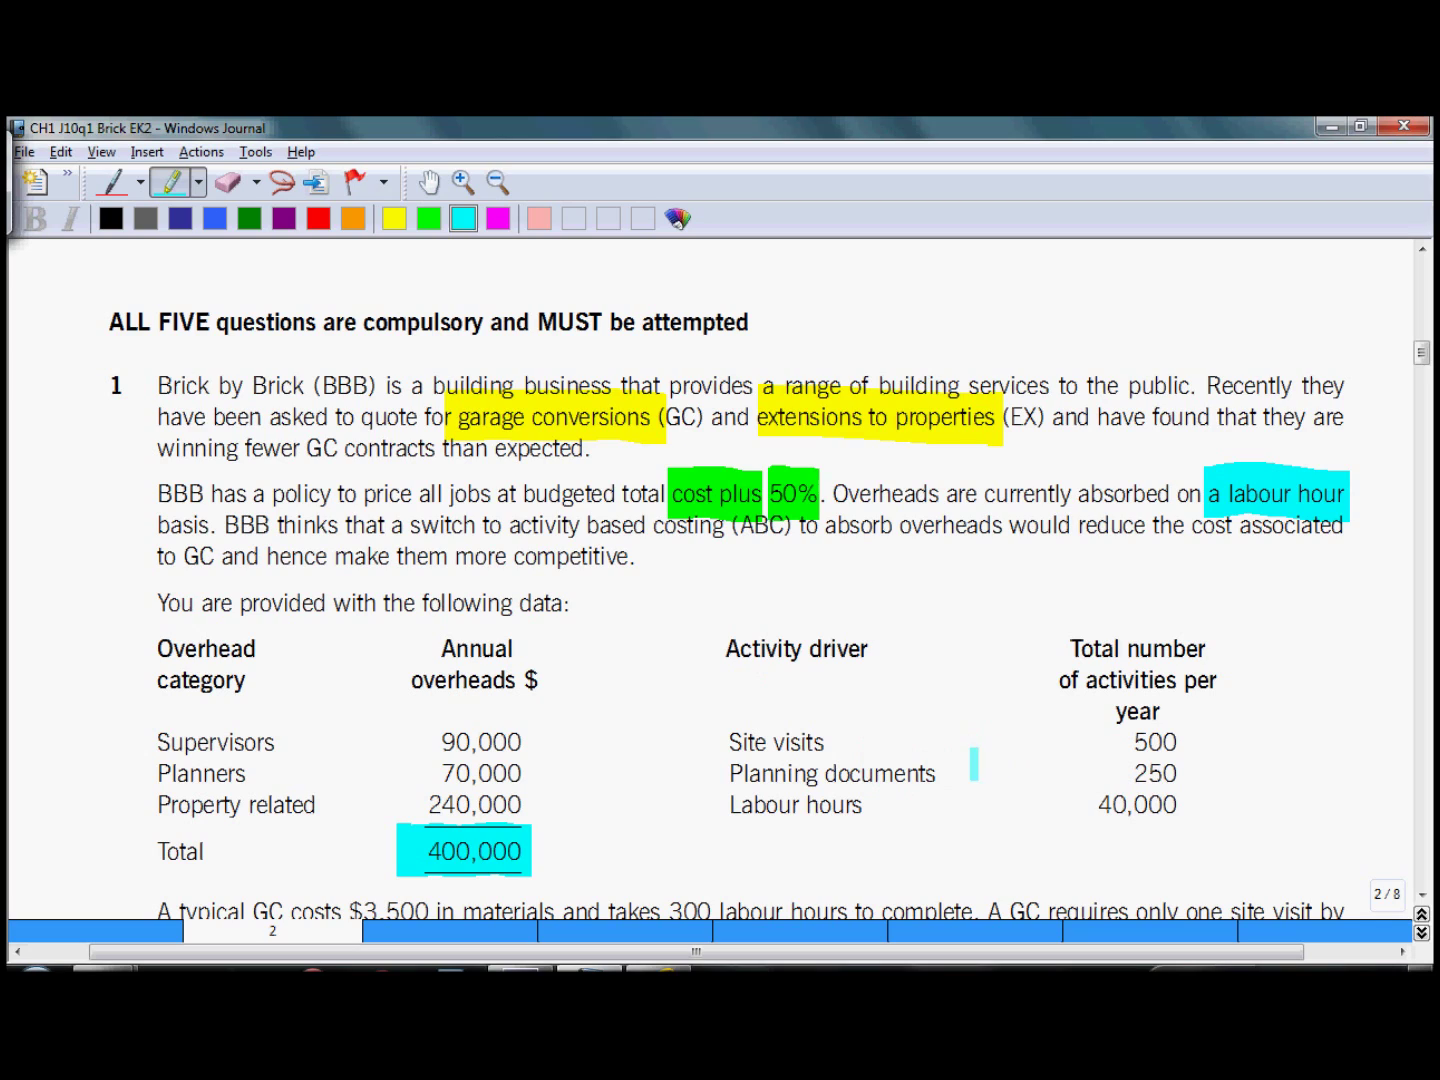
drag(1184, 806, 1076, 806)
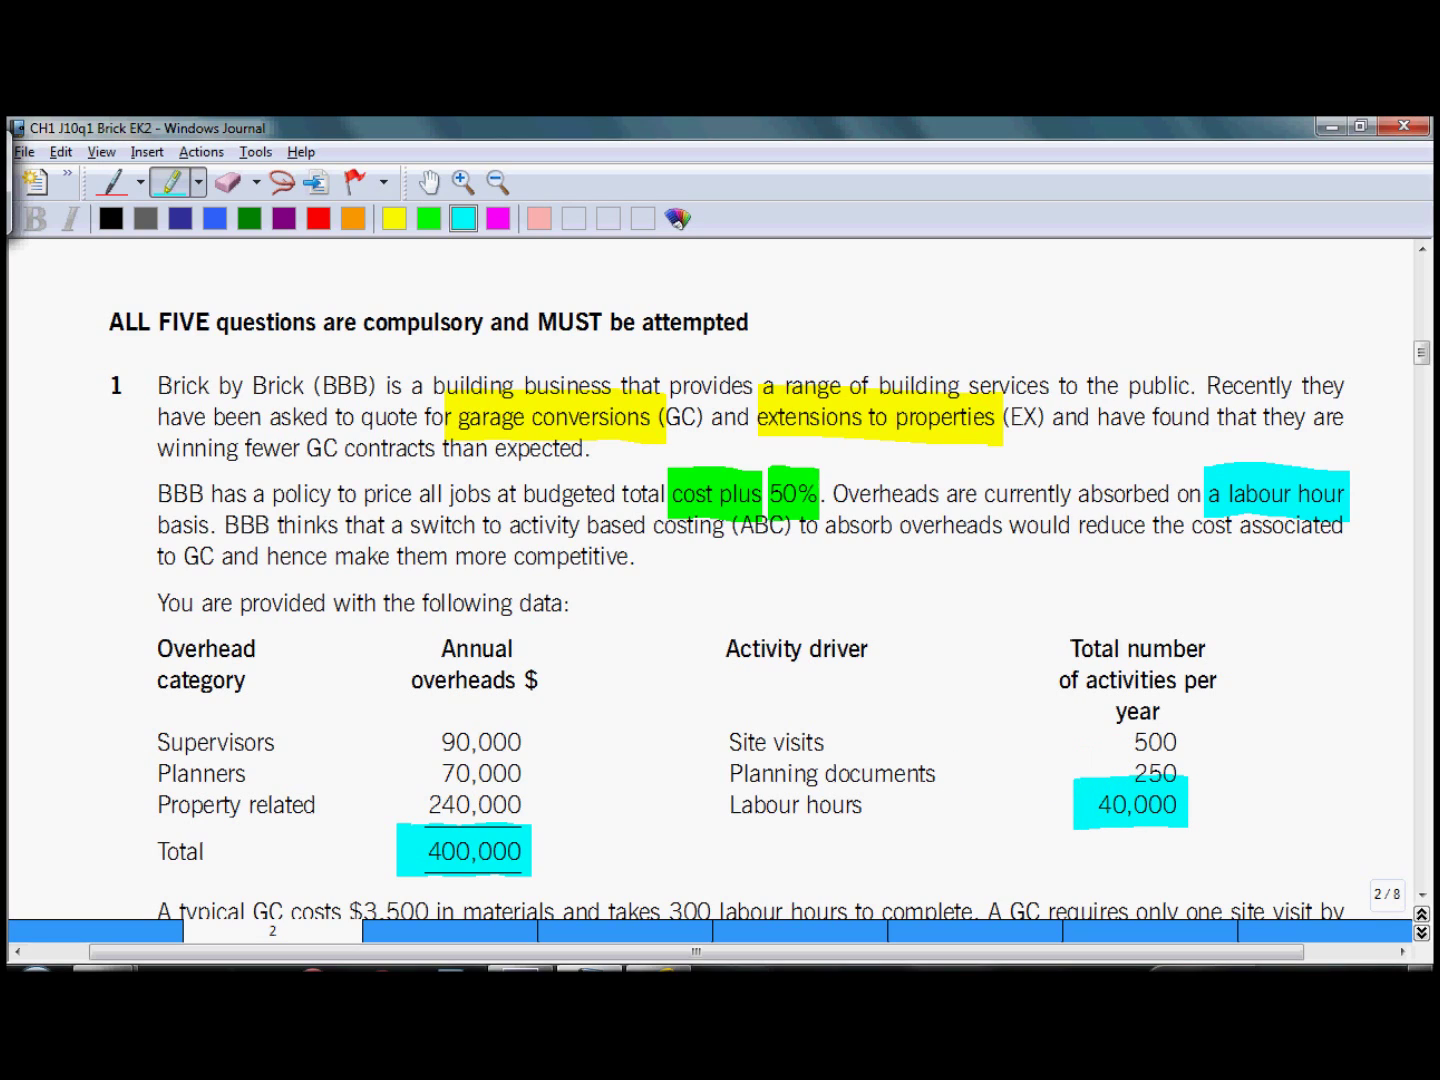
Handwrite 'OAR' in red under the table, with arrows to 400,000 and 40,000 and the rate 10 $/h.
click(123, 197)
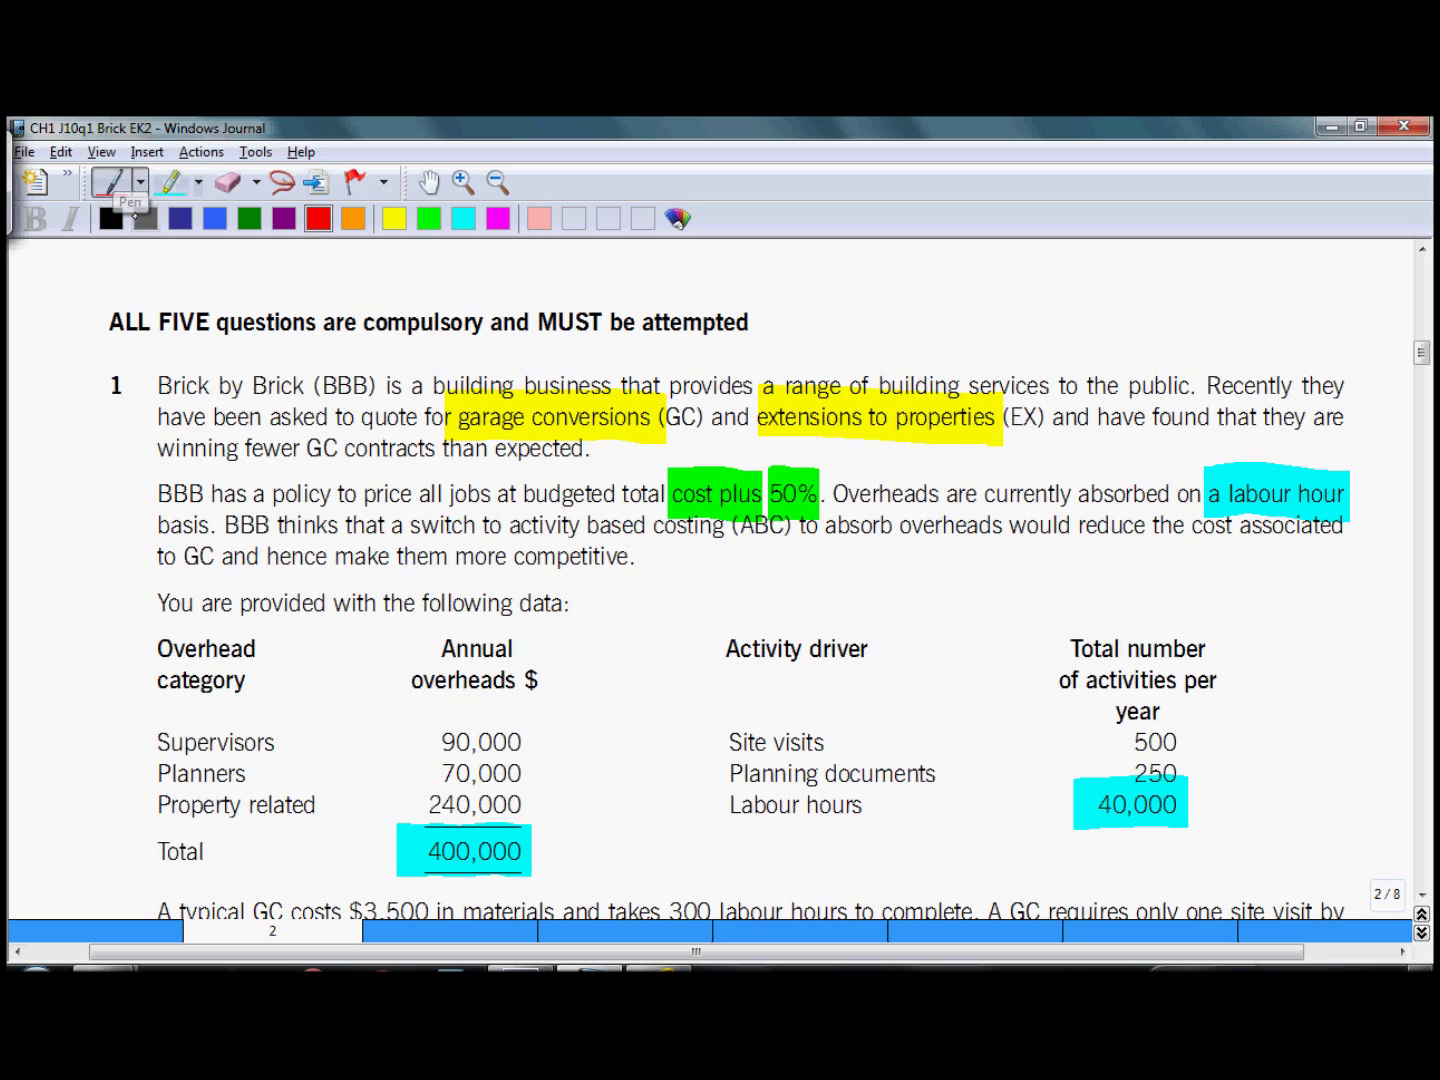
mouse_move(740, 846)
mouse_down()
mouse_move(734, 869)
mouse_move(742, 847)
mouse_move(747, 867)
mouse_move(766, 867)
mouse_up()
drag(751, 857, 807, 867)
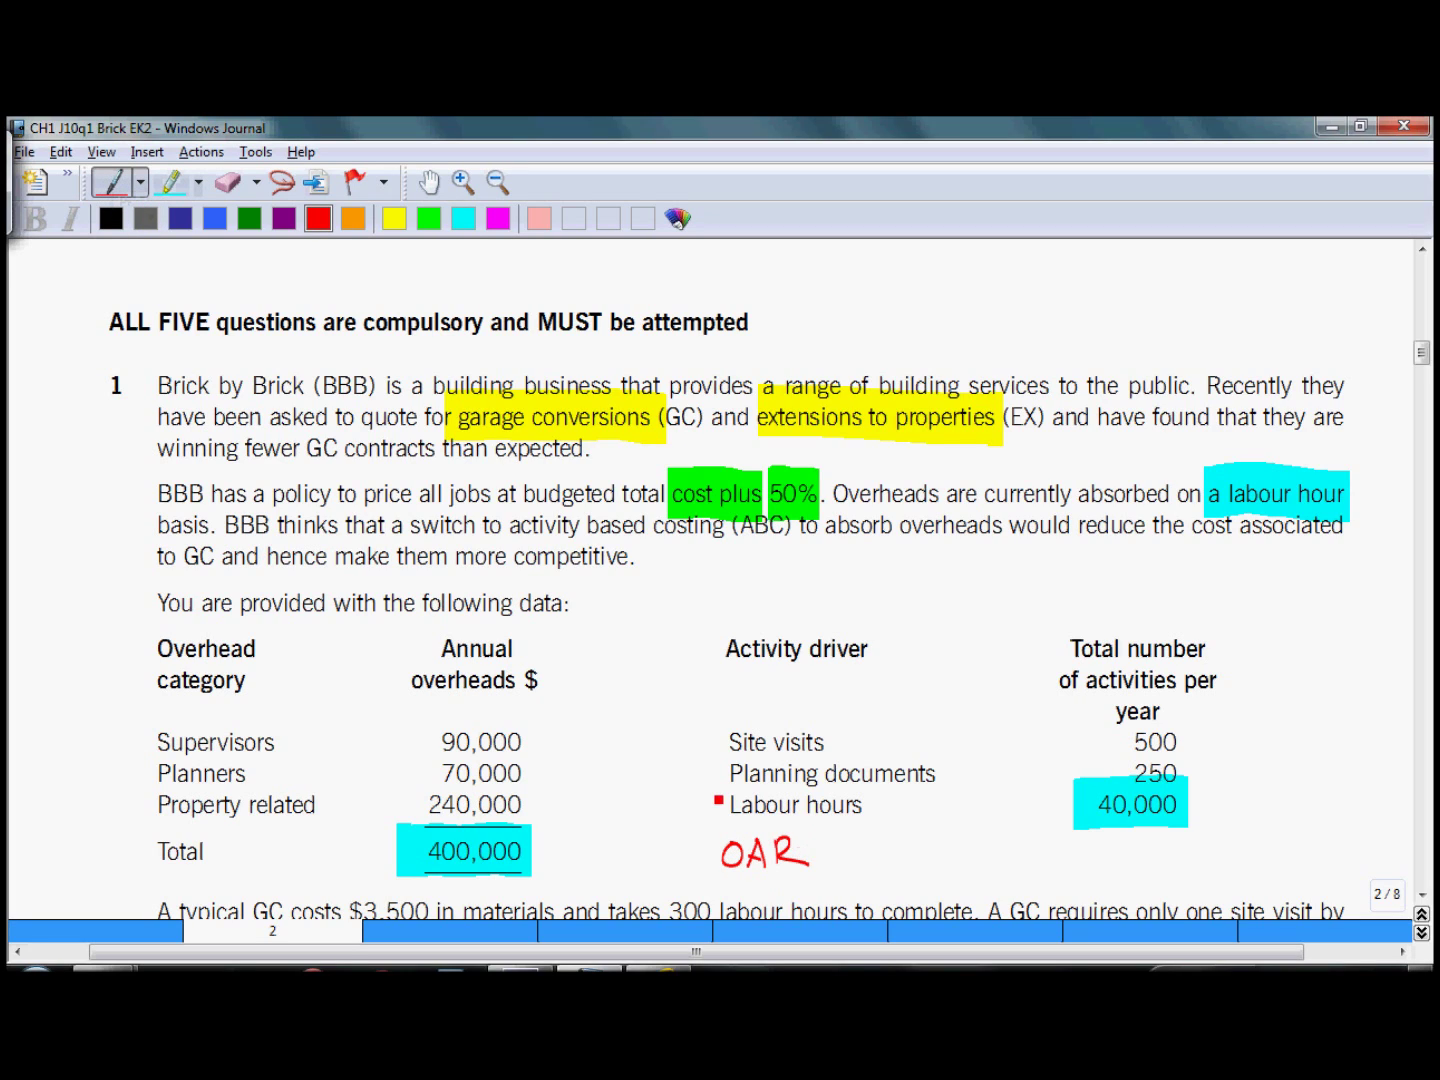
mouse_move(692, 845)
mouse_down()
mouse_move(588, 839)
mouse_move(609, 851)
mouse_up()
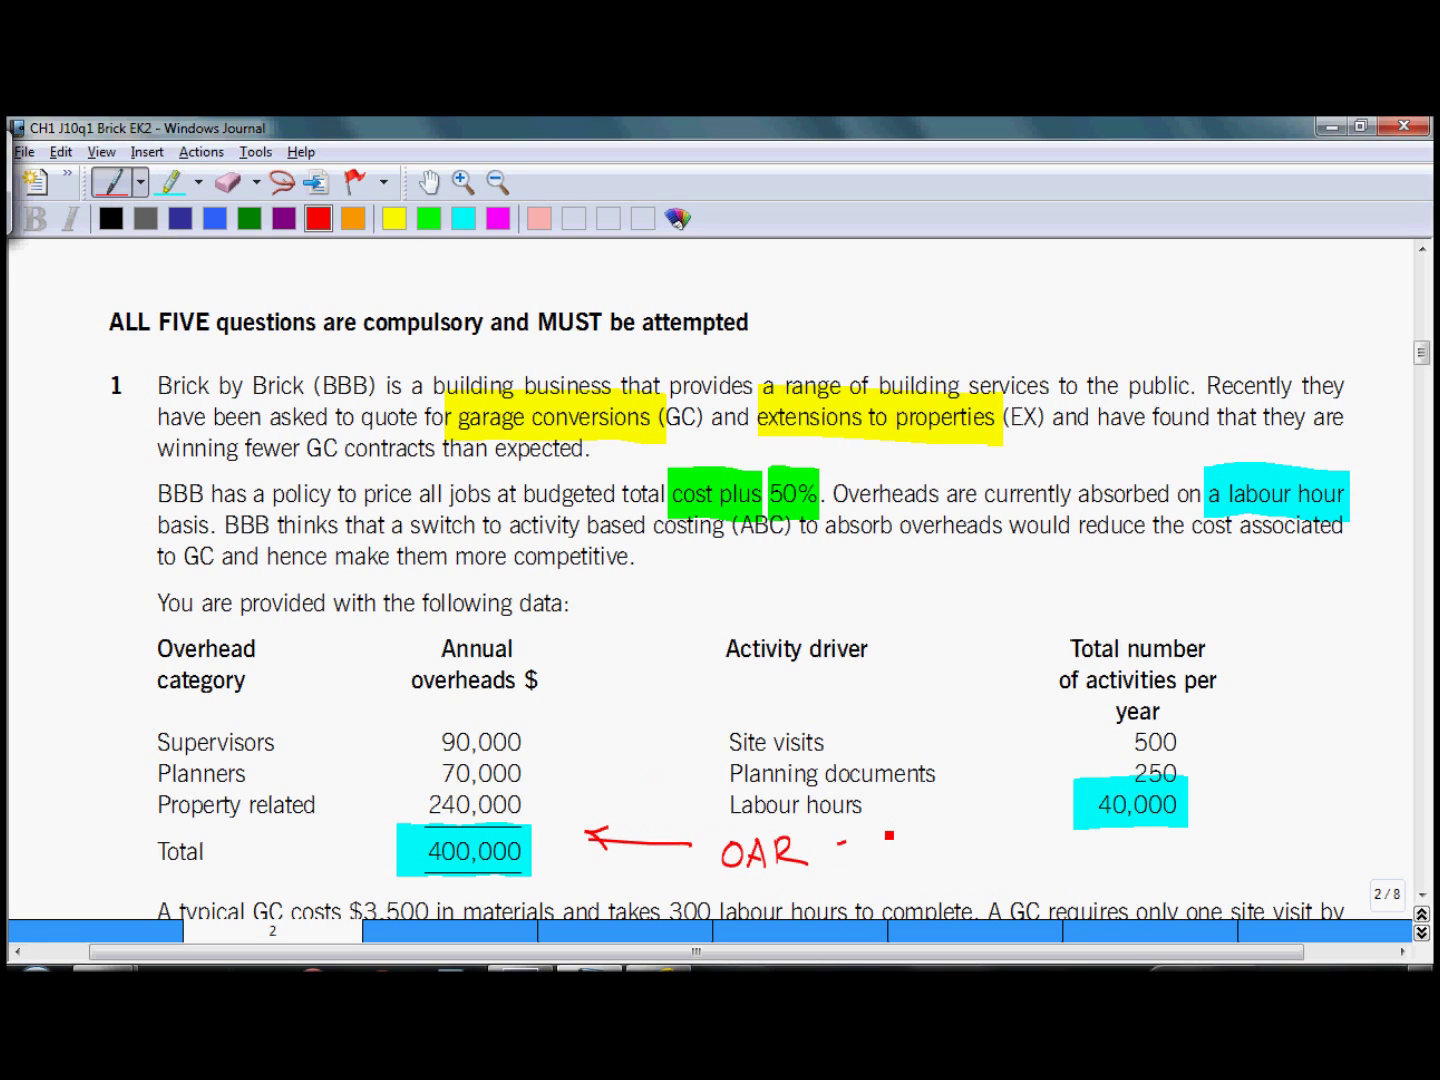
mouse_move(841, 843)
mouse_down()
mouse_move(995, 802)
mouse_move(972, 800)
mouse_up()
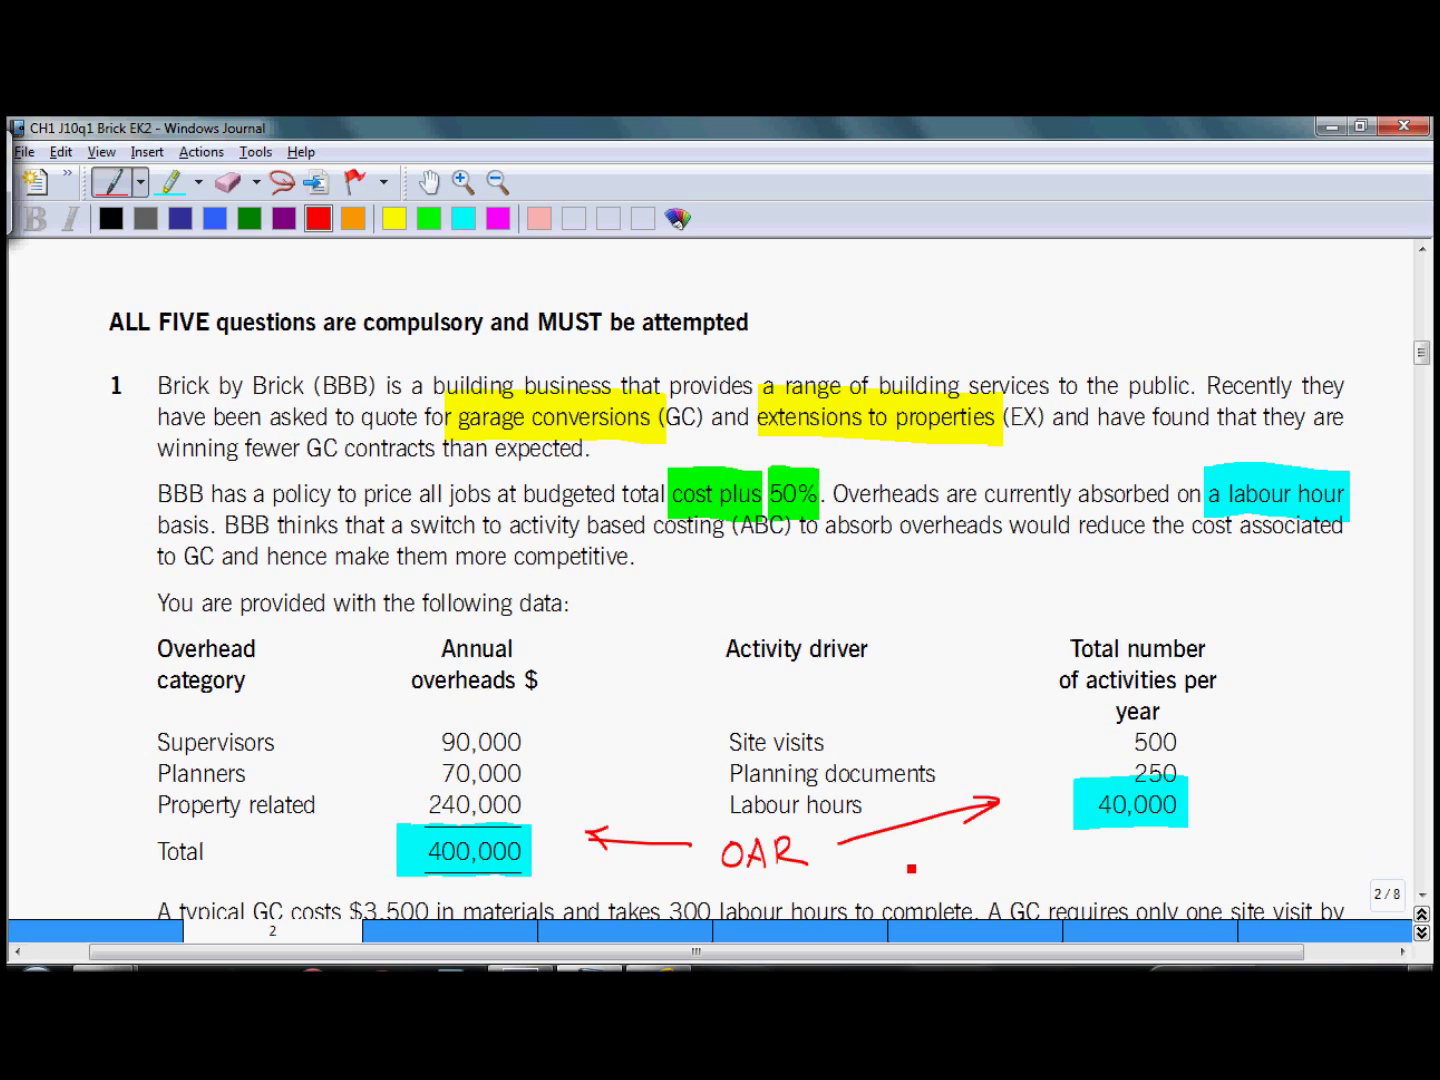
mouse_move(918, 849)
mouse_down()
mouse_move(918, 870)
mouse_move(938, 849)
mouse_move(970, 865)
mouse_move(975, 887)
mouse_up()
mouse_move(993, 846)
mouse_down()
mouse_move(1021, 874)
mouse_move(997, 879)
mouse_up()
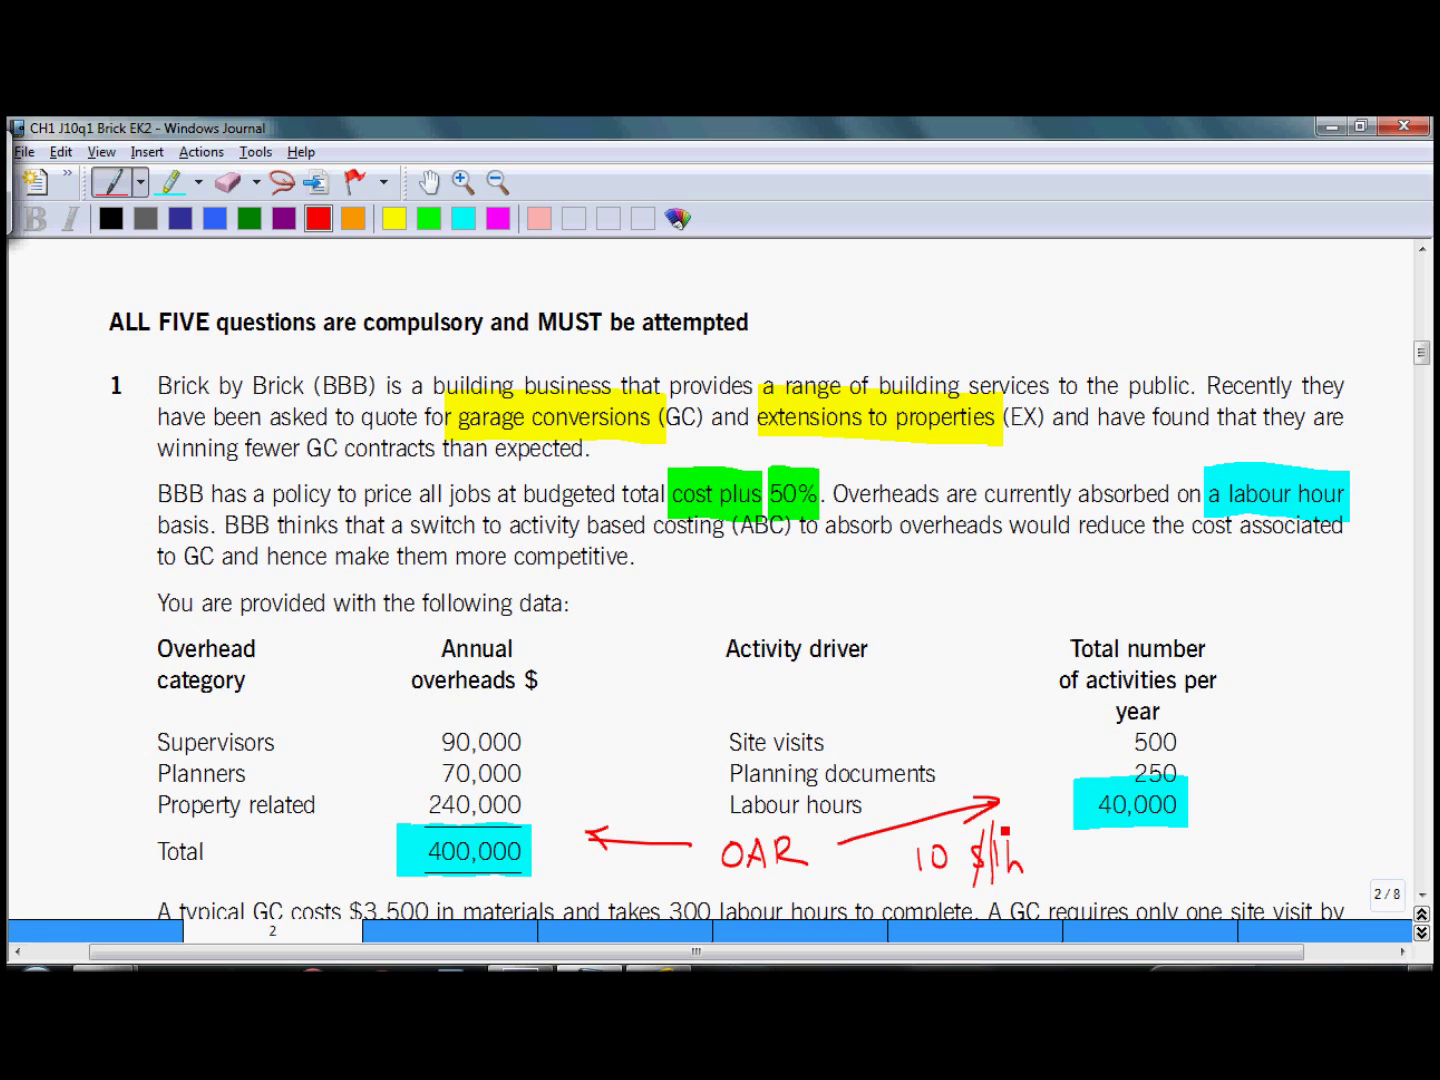
click(172, 181)
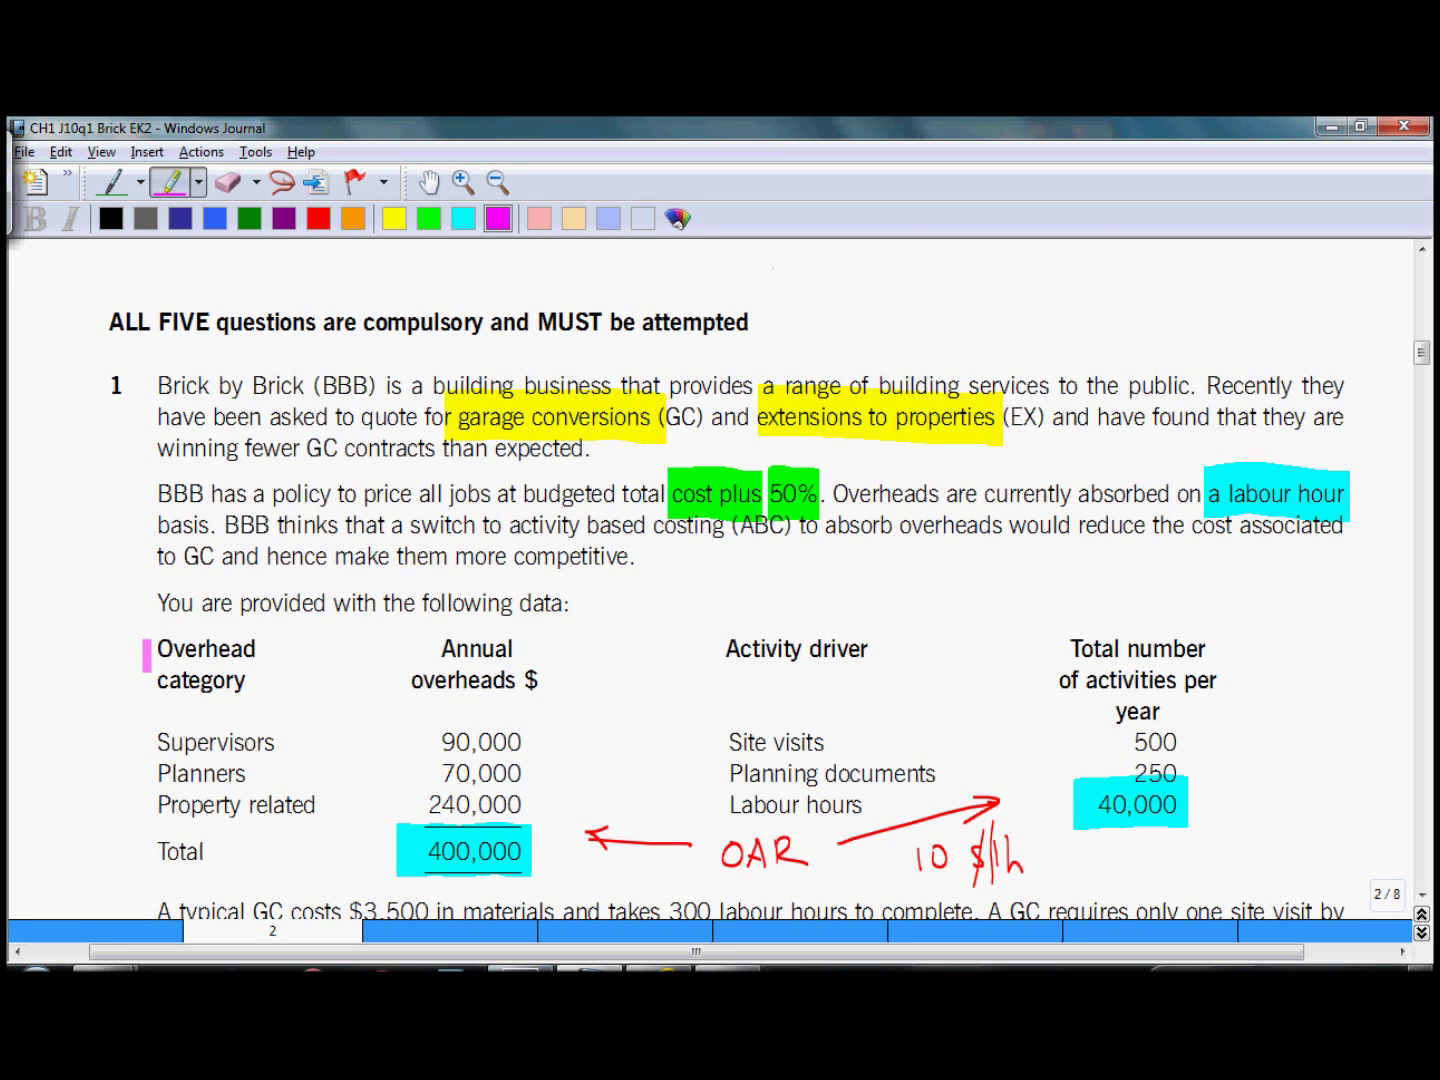
Mark the overhead category and activity driver columns with magenta bars, then highlight the GC's $3,500 in peach.
drag(135, 628, 149, 836)
drag(698, 626, 702, 823)
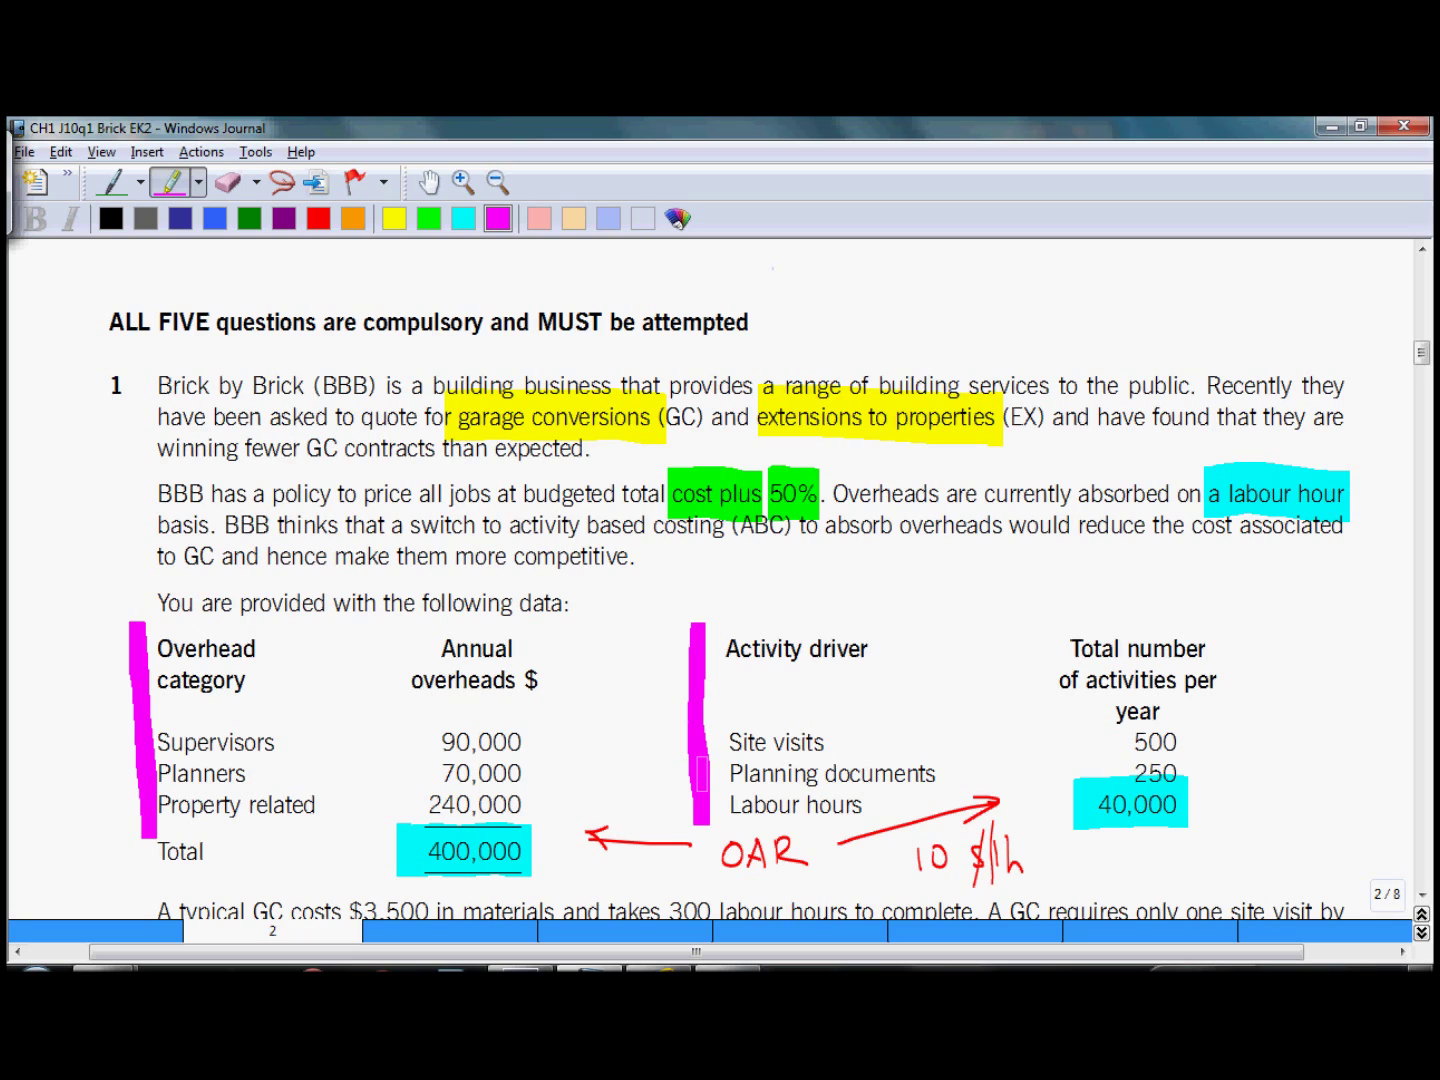
click(573, 219)
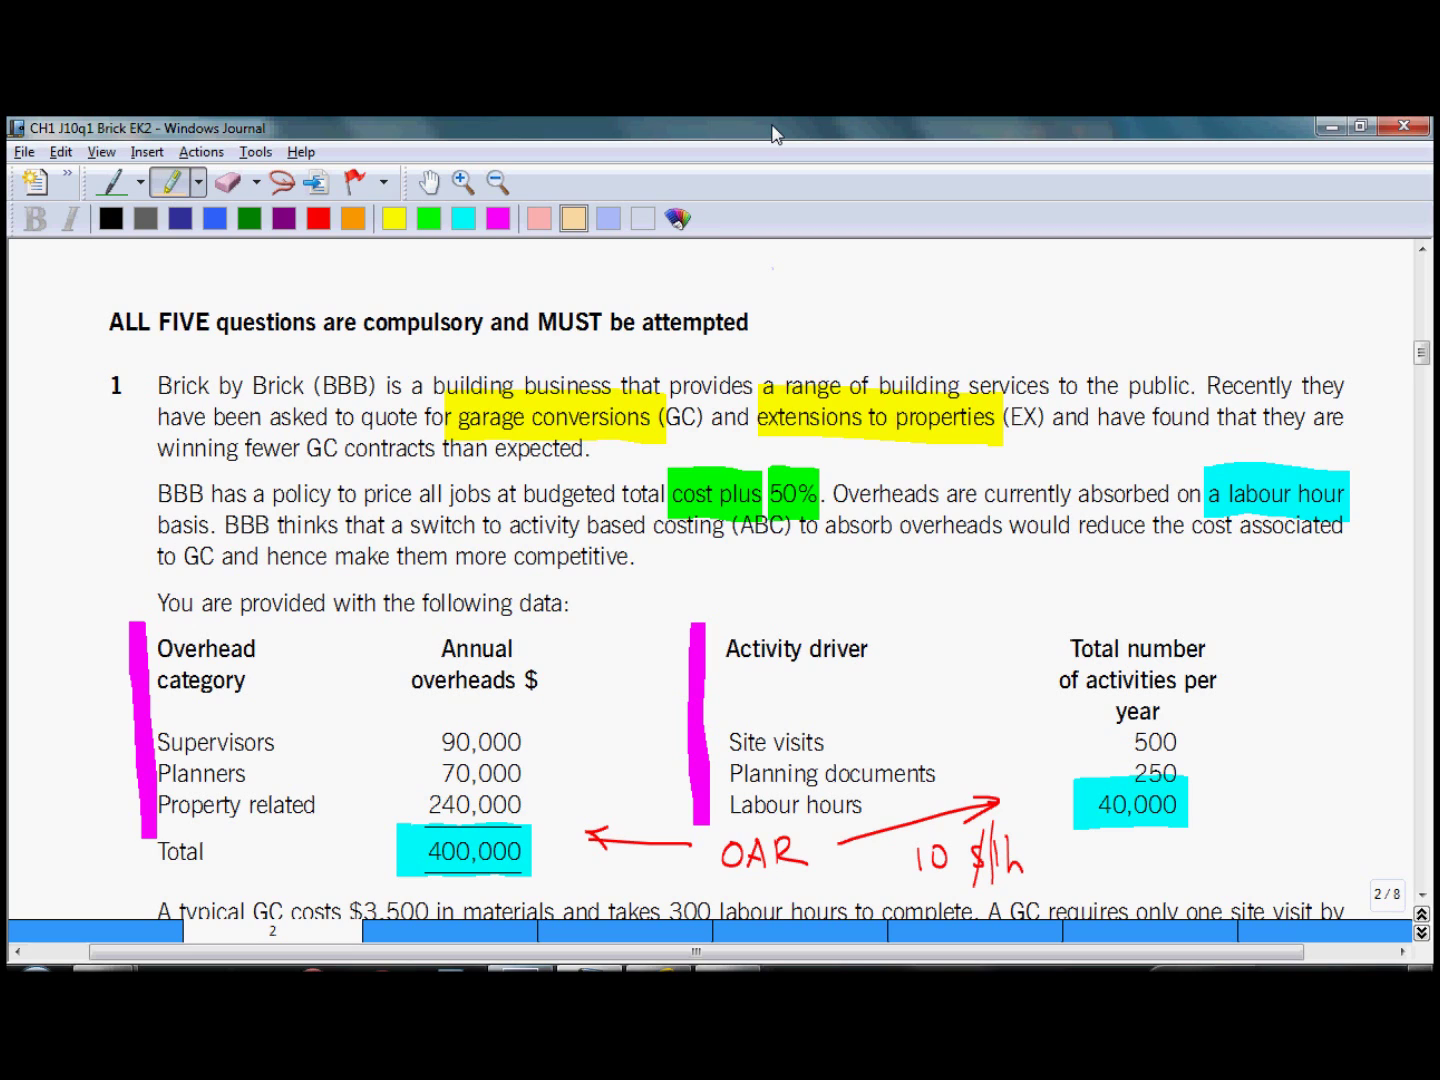
scroll(775, 133, down, 3)
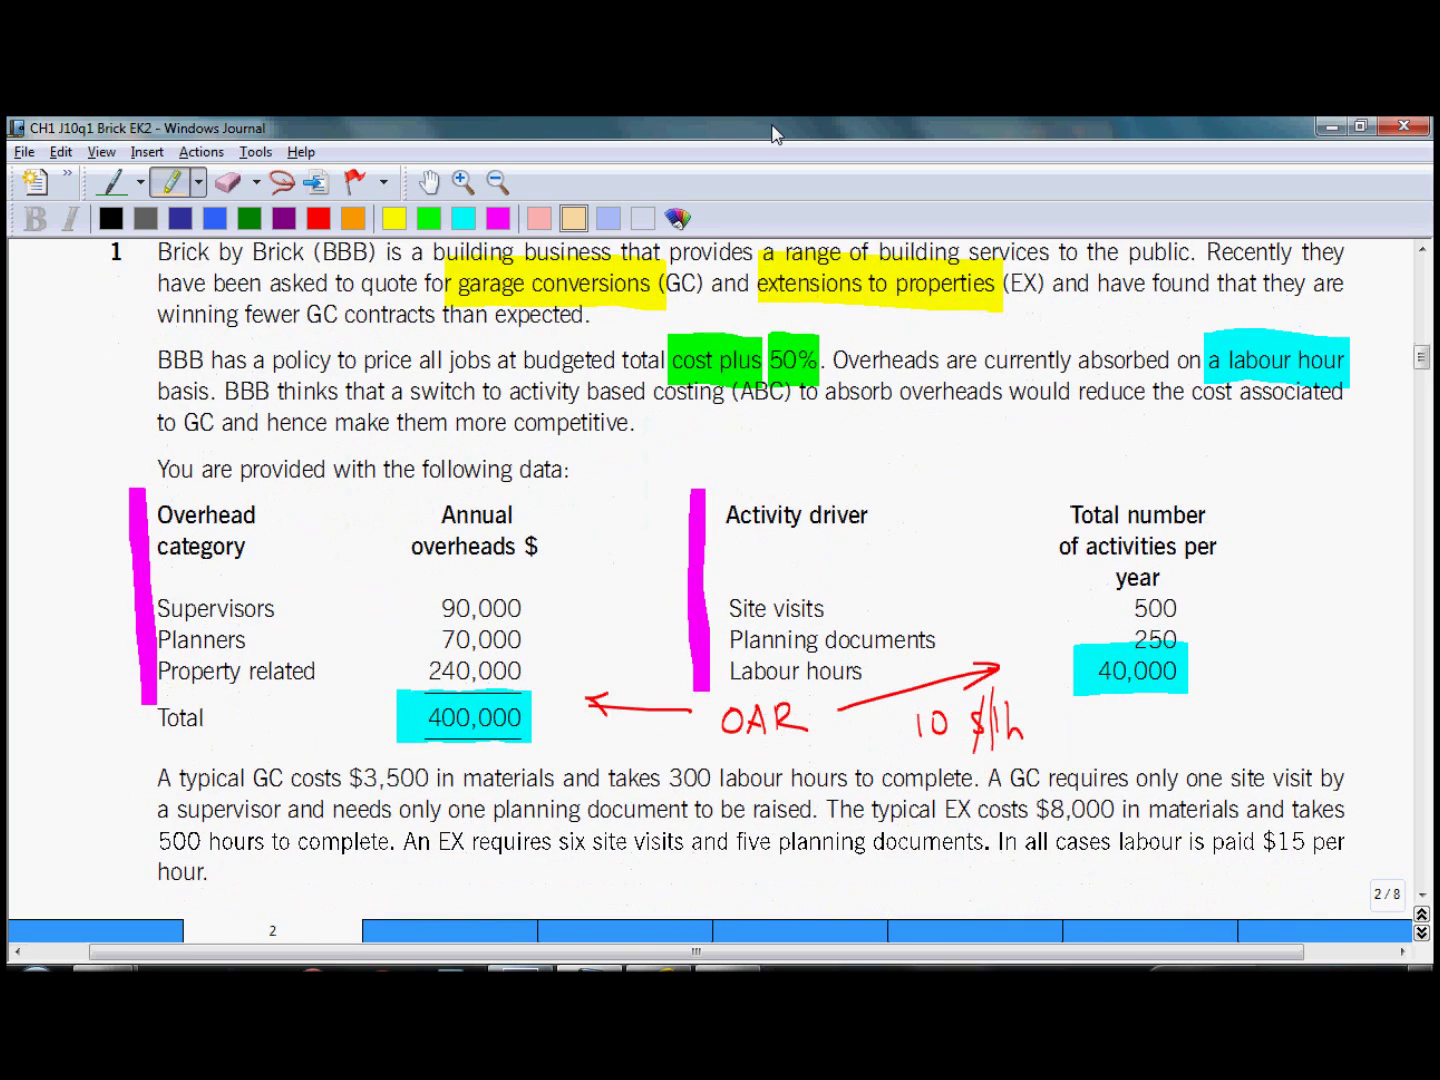
scroll(776, 133, down, 1)
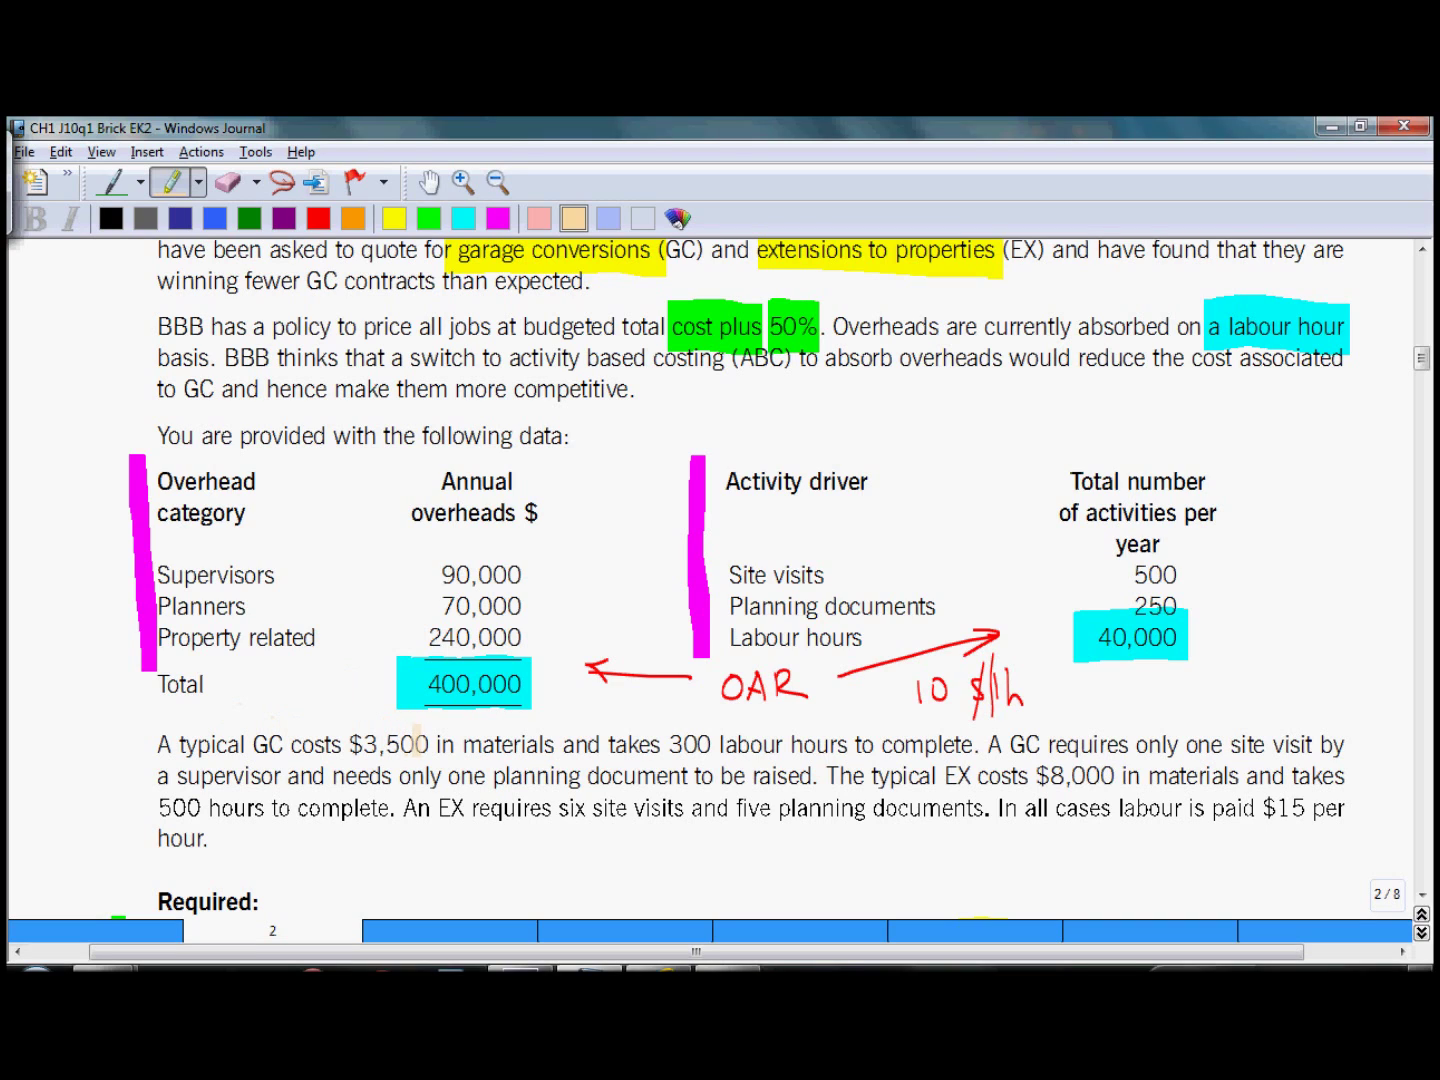
drag(428, 740, 326, 741)
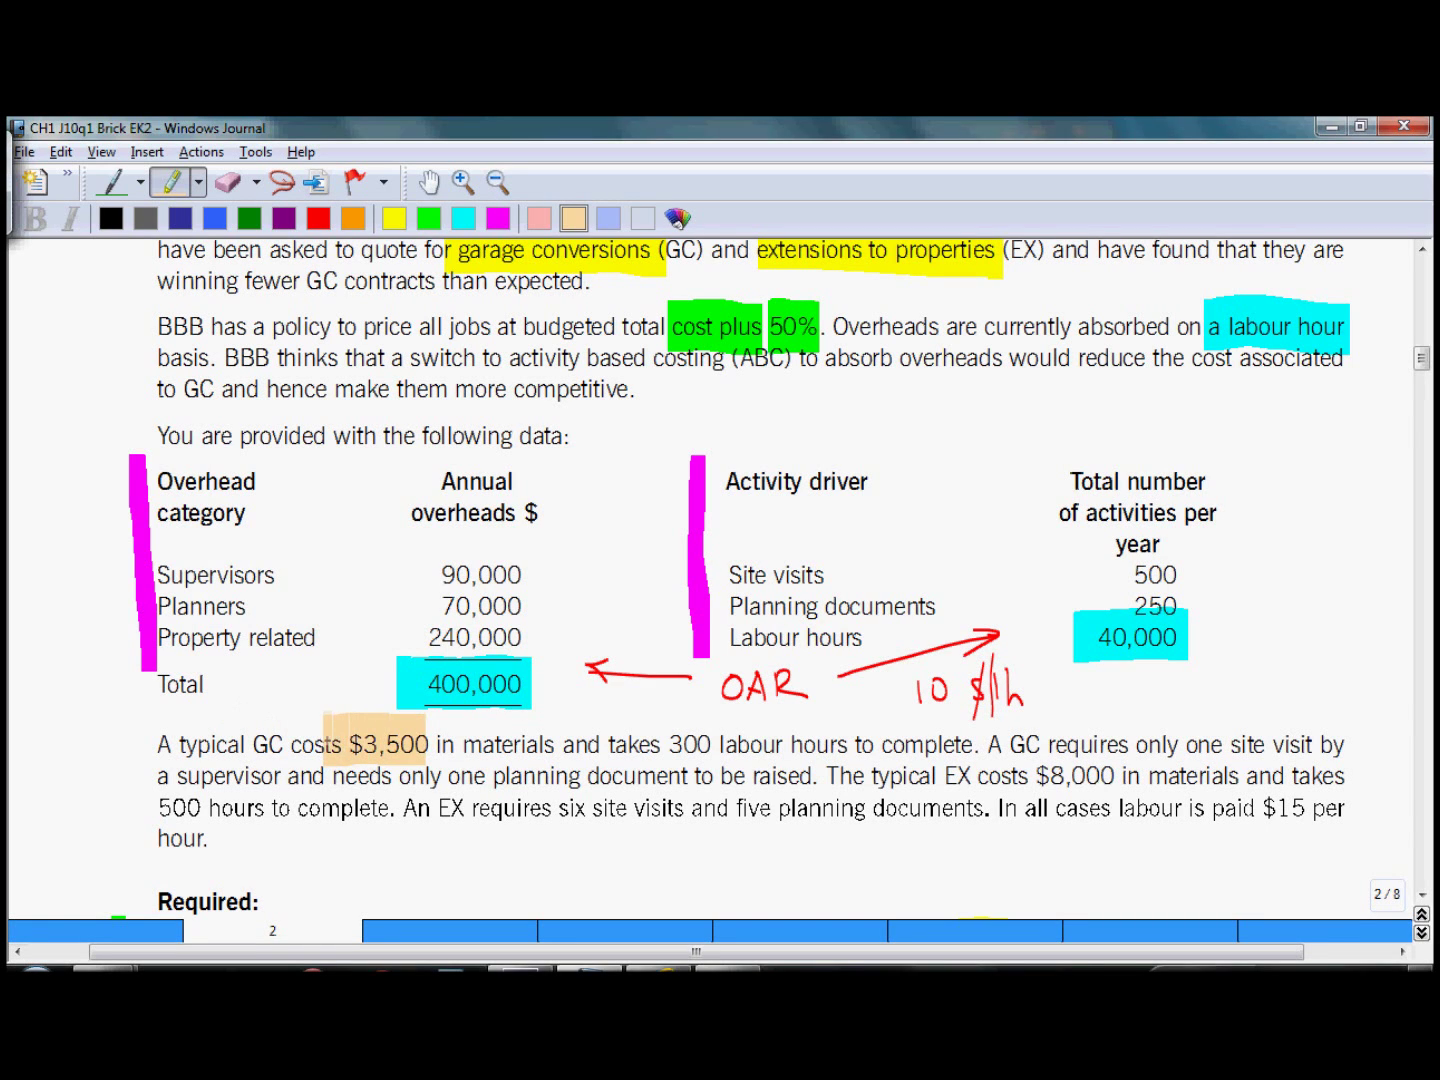
Extend the peach highlight over 'in materials' and highlight '300 labour hours' in light blue.
drag(564, 740, 437, 740)
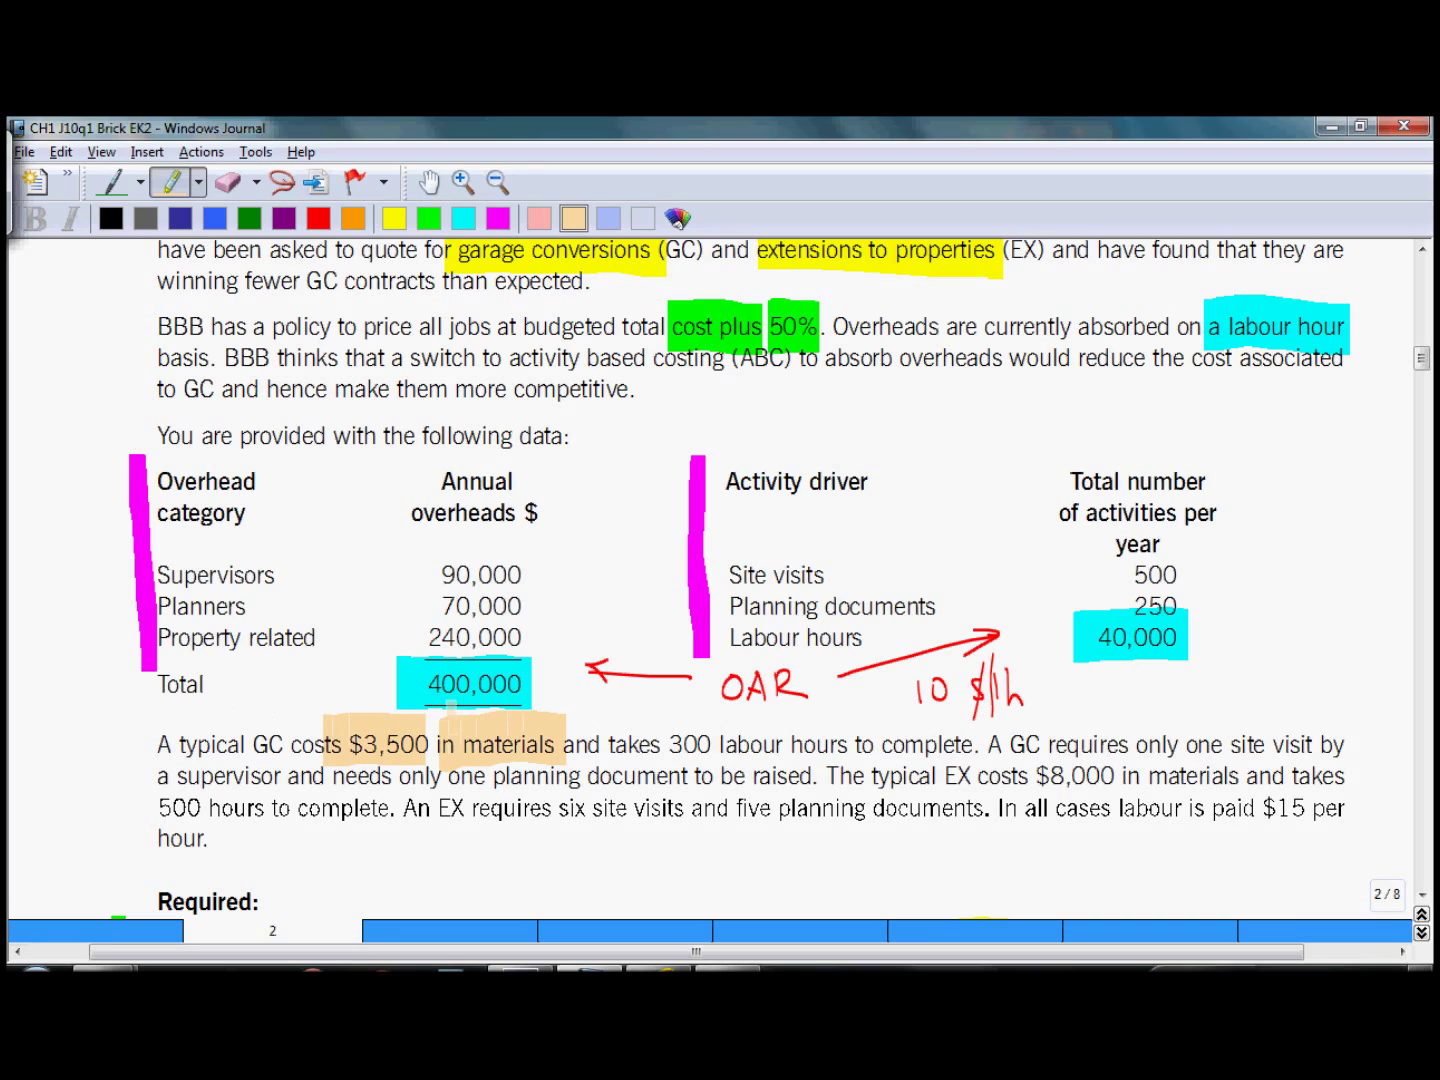
click(608, 219)
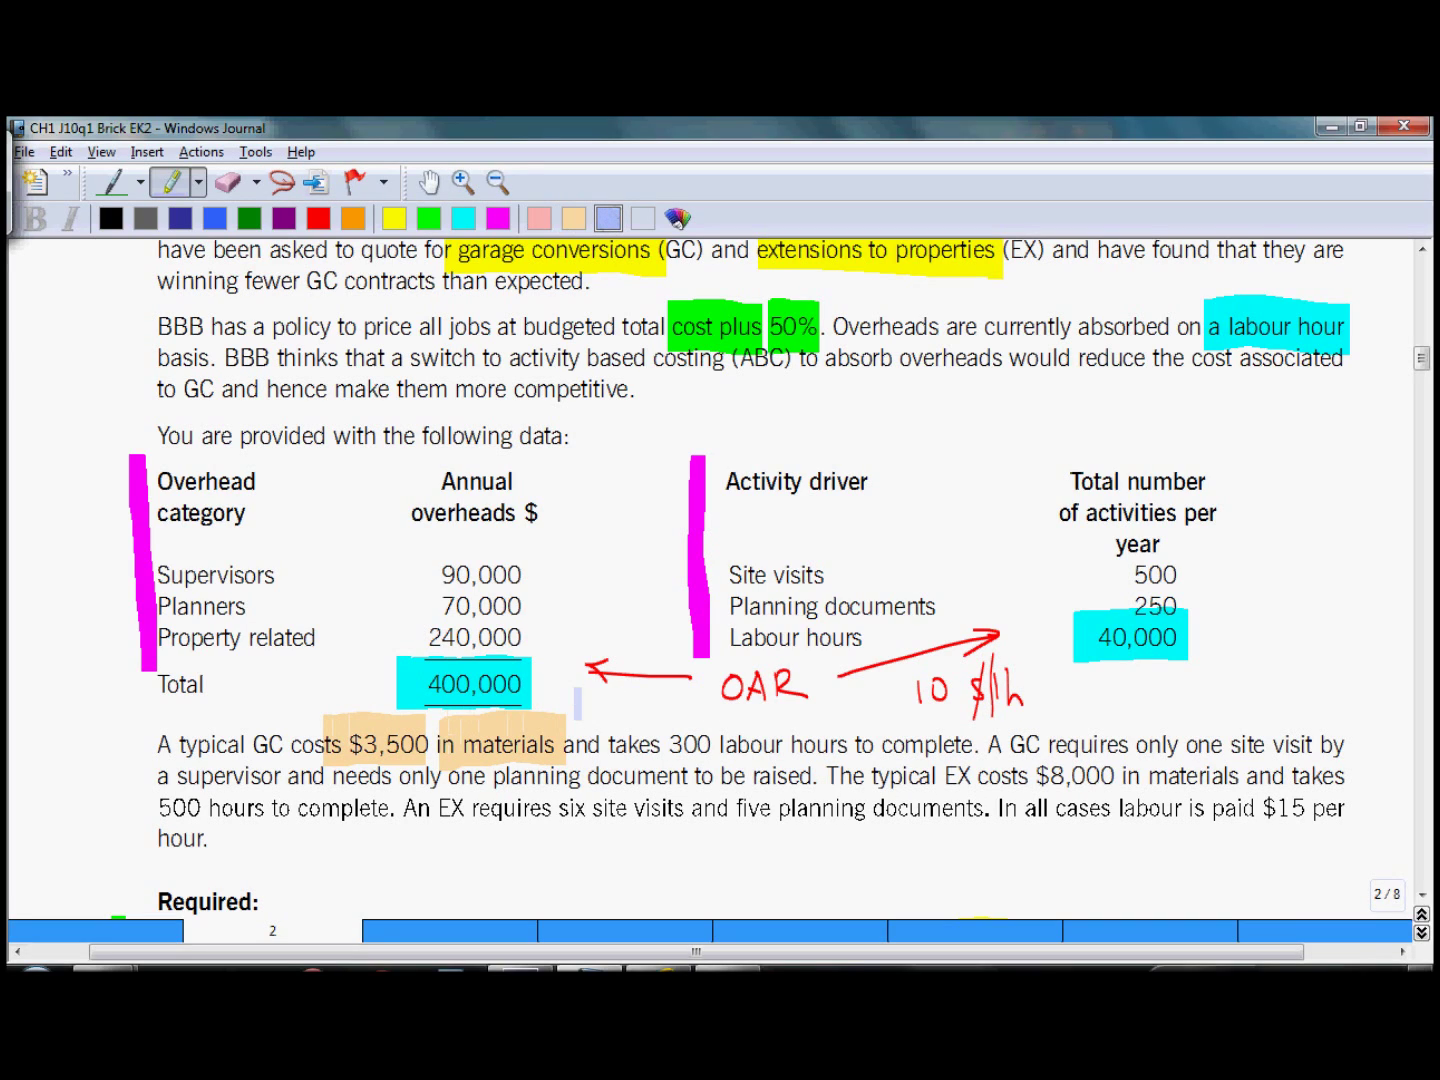
drag(658, 741, 864, 740)
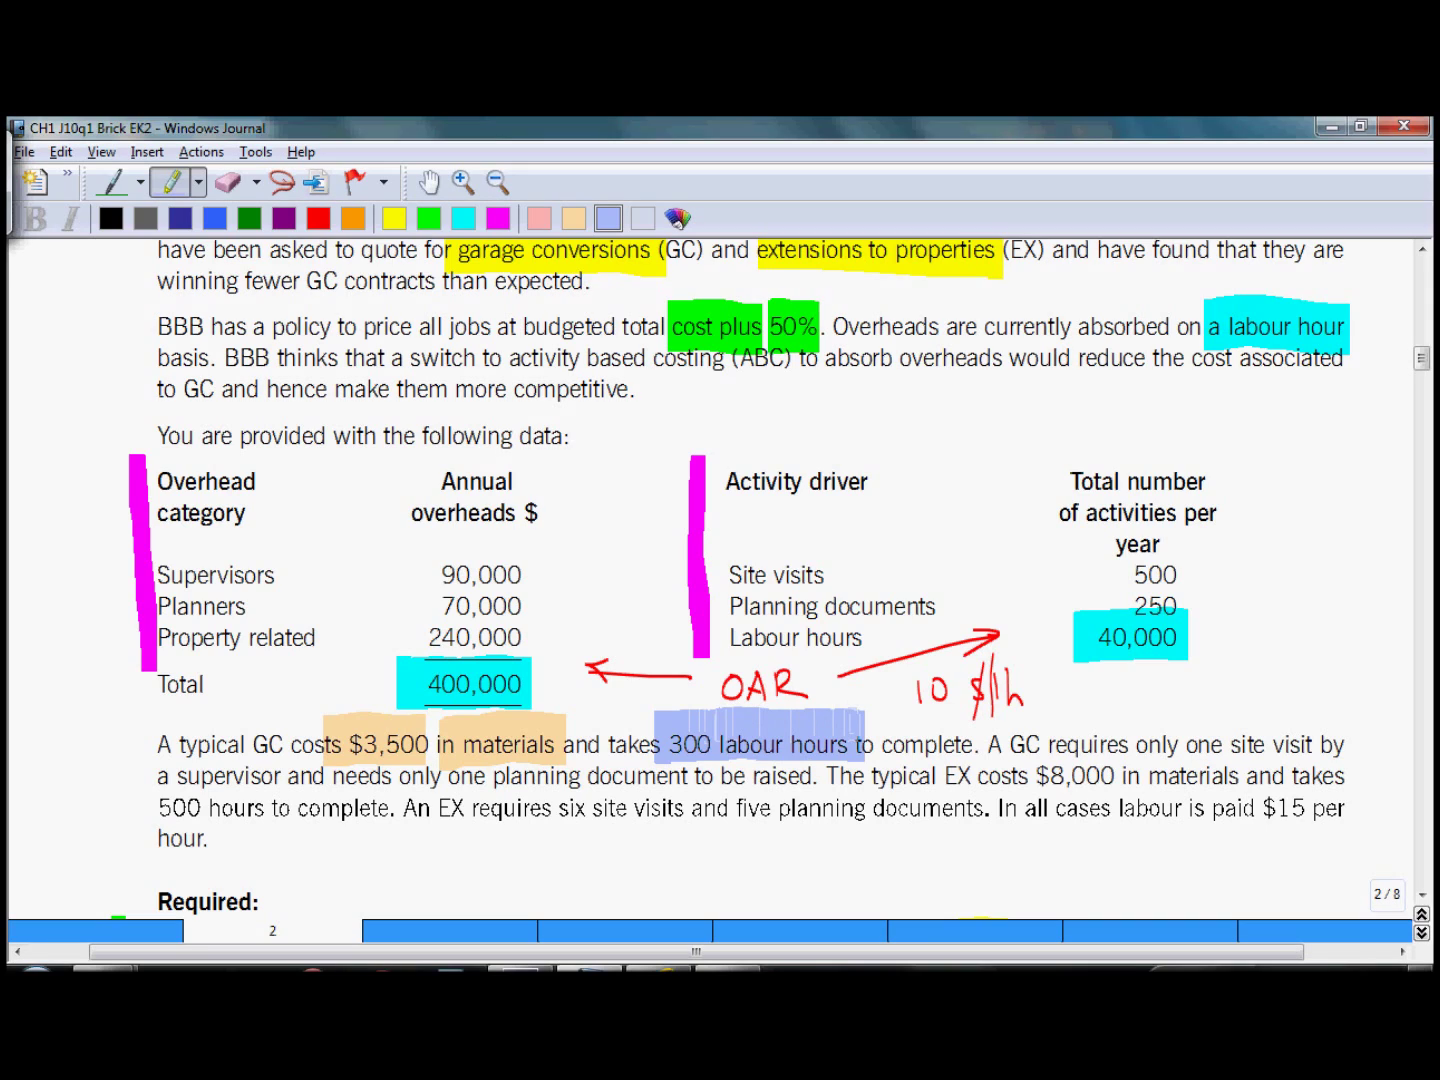
Highlight 'one site visit' and 'one planning document' in magenta, and the EX's '$8,000 in materials' in peach.
click(498, 219)
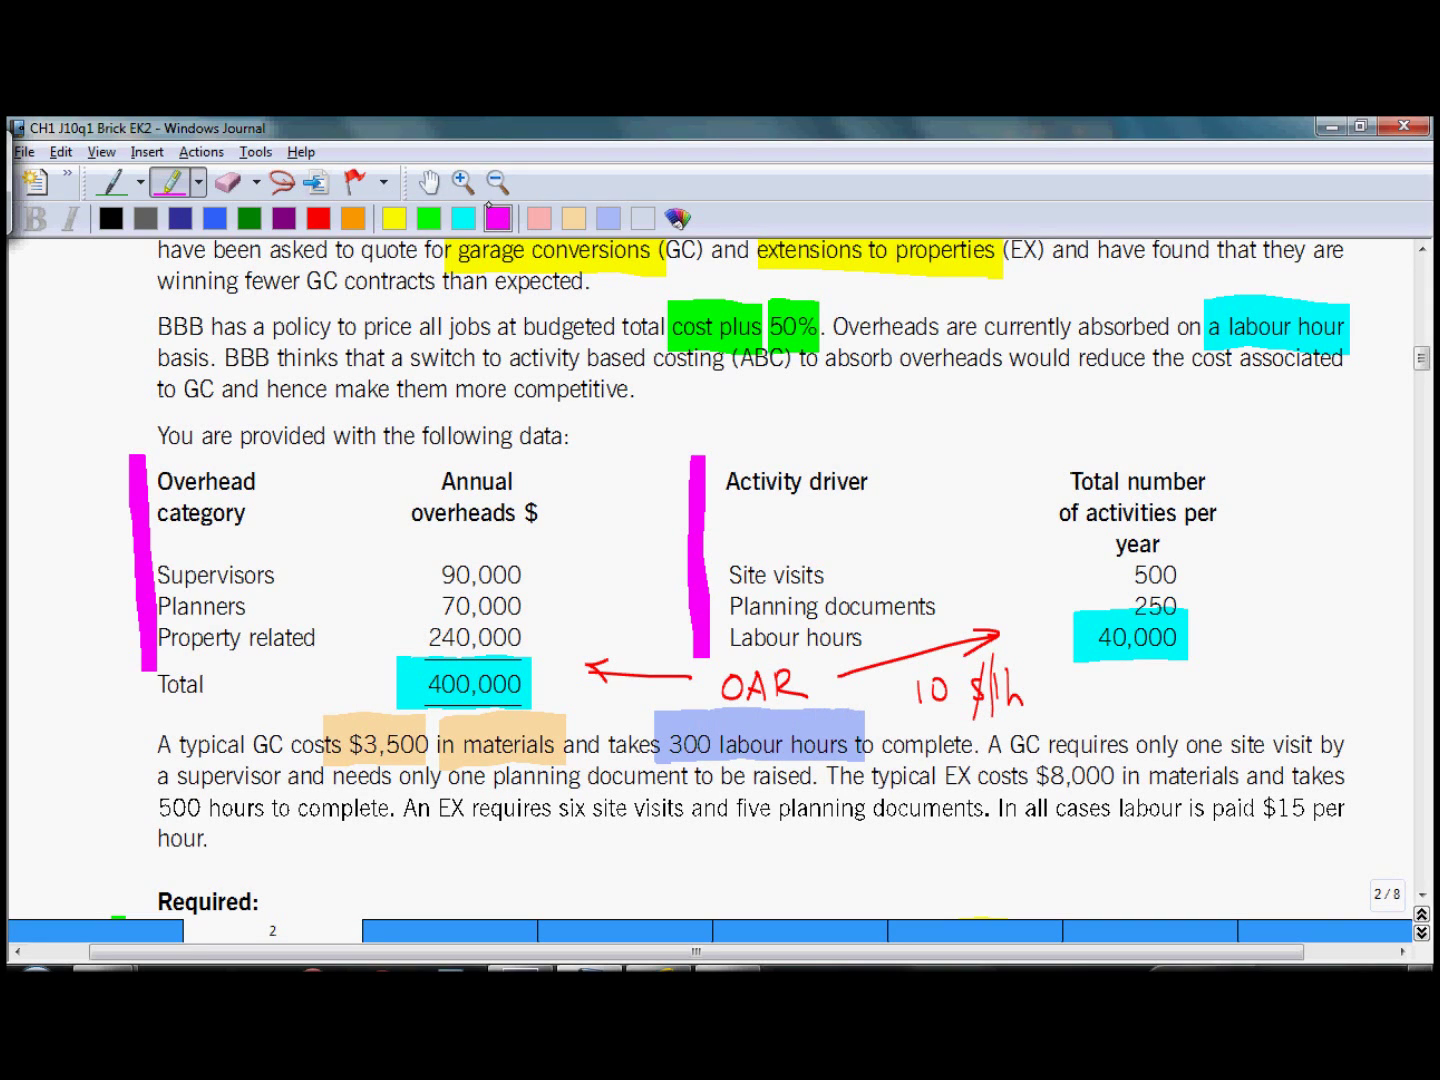
drag(1214, 727, 1217, 727)
drag(1175, 735, 1330, 735)
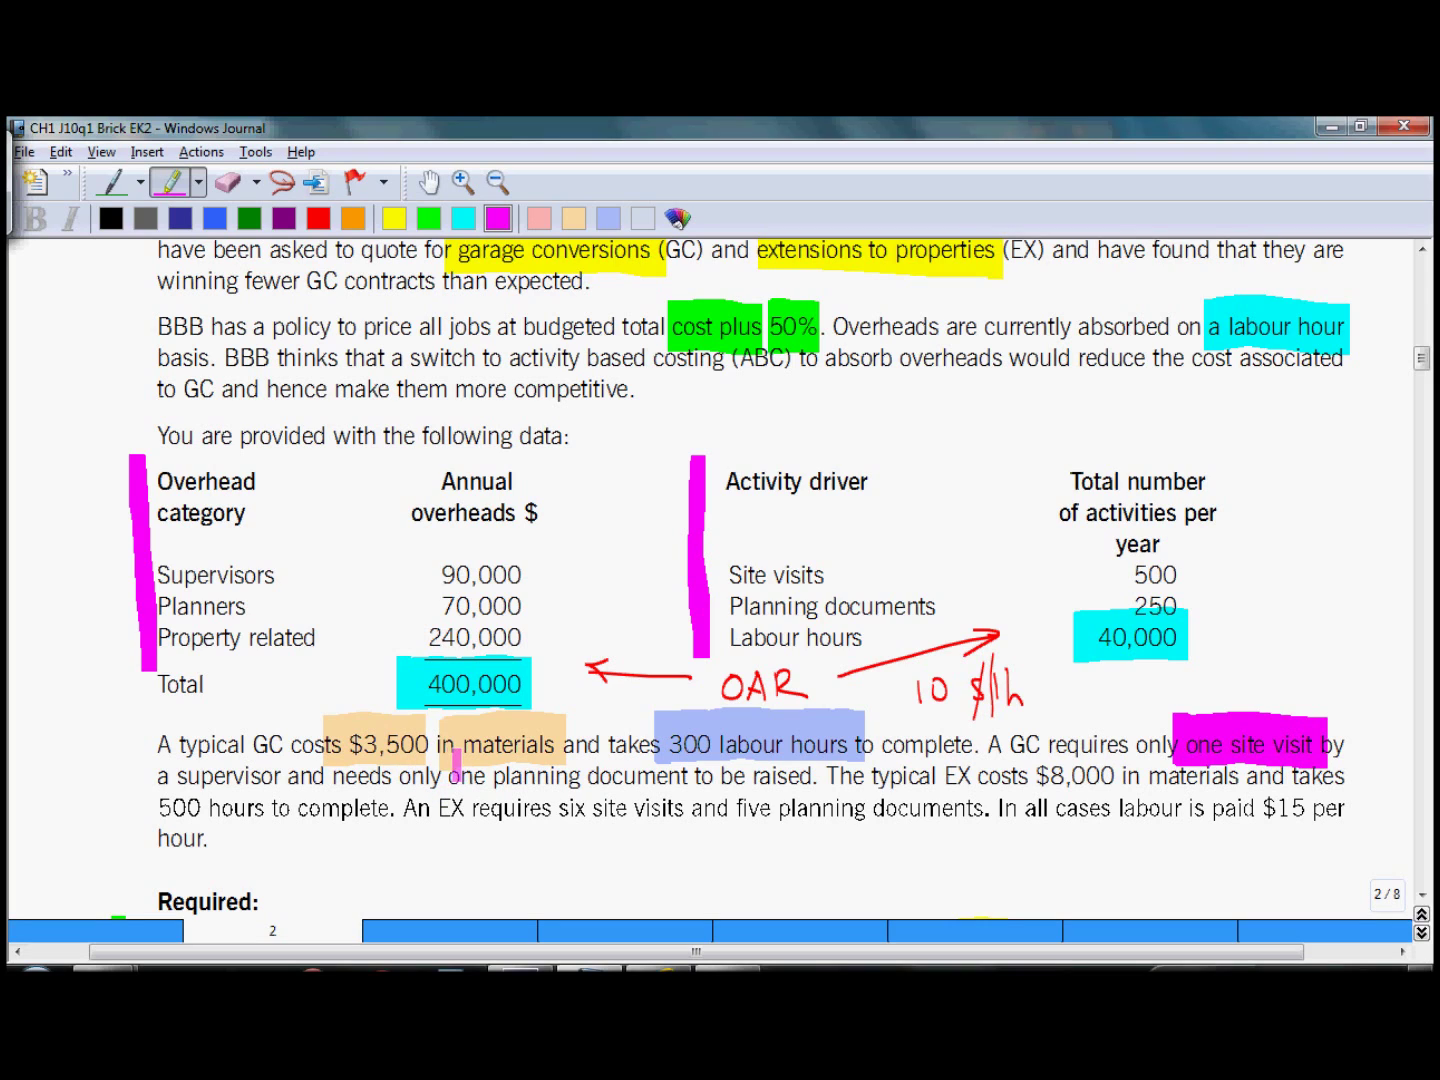
drag(455, 766, 697, 766)
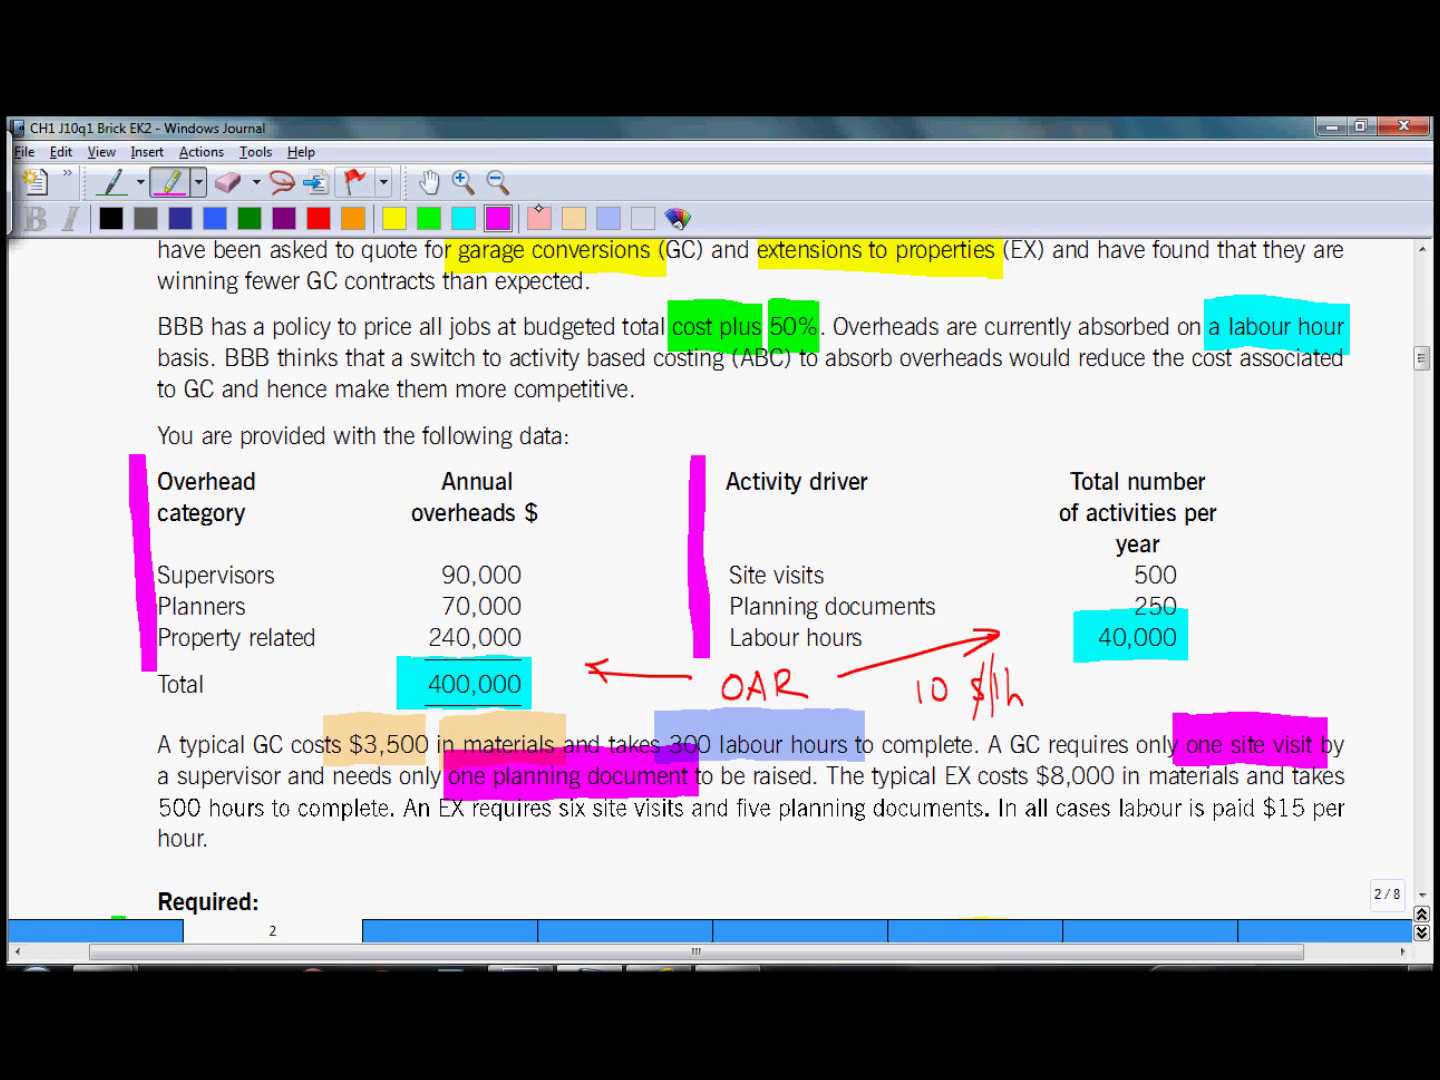
click(573, 218)
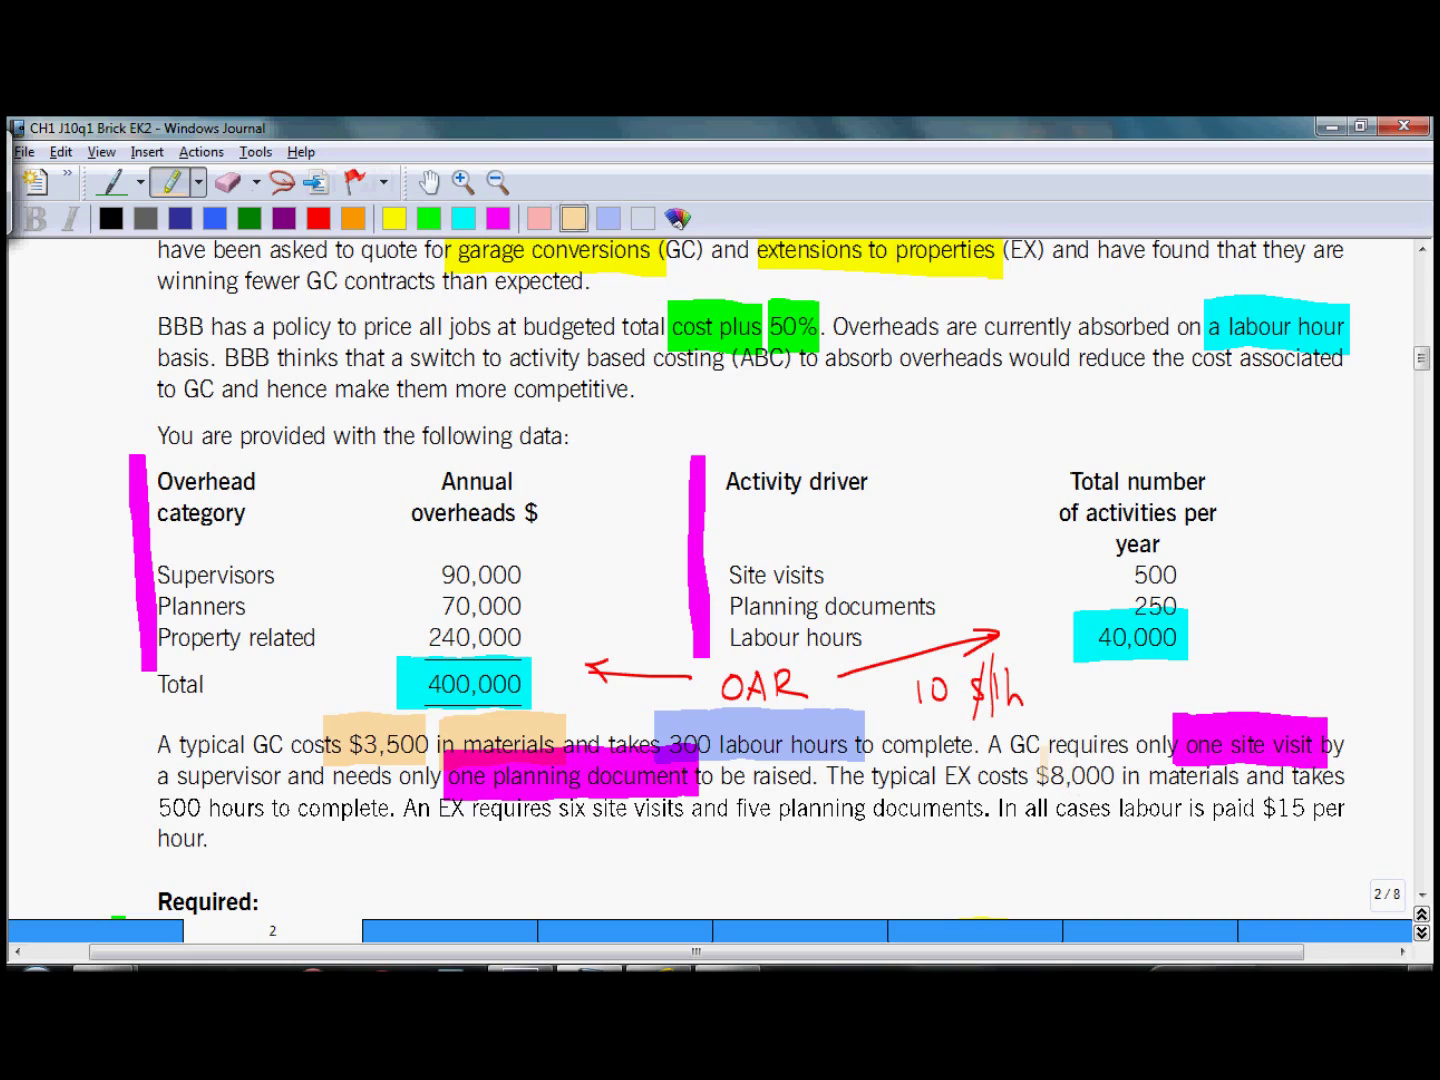
drag(1024, 772, 1252, 770)
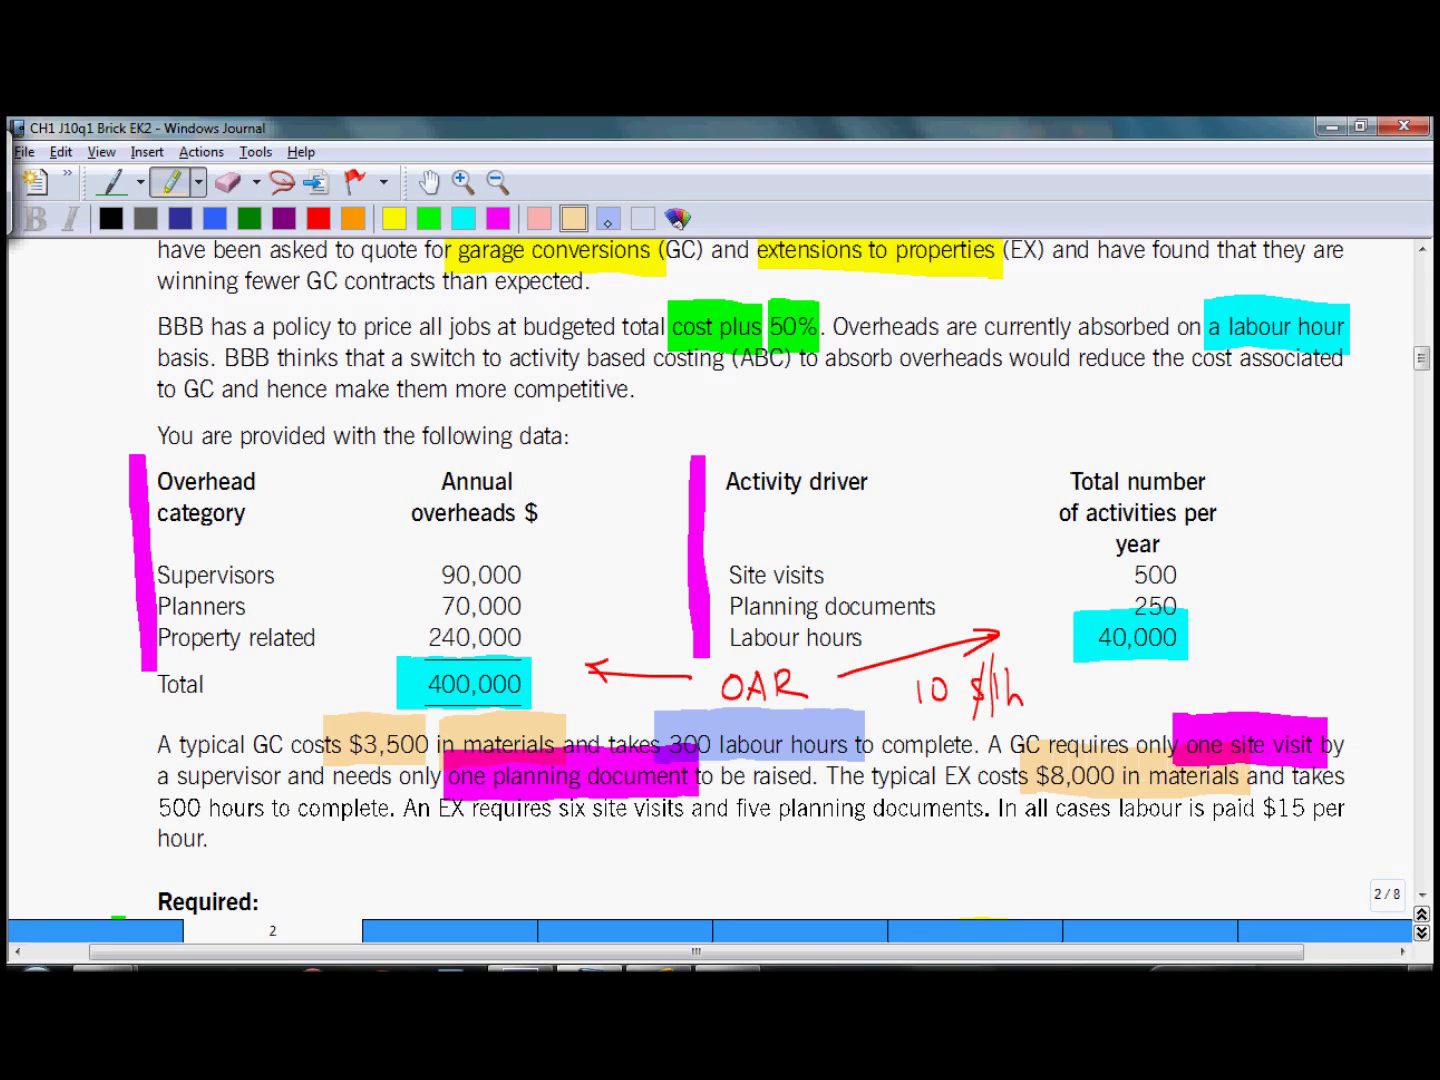
Highlight the EX's '500 hours' and '$15 per hour' in light blue and 'six site visits' in magenta.
click(608, 218)
mouse_move(186, 779)
mouse_down()
mouse_move(185, 804)
mouse_move(280, 805)
mouse_move(275, 765)
mouse_up()
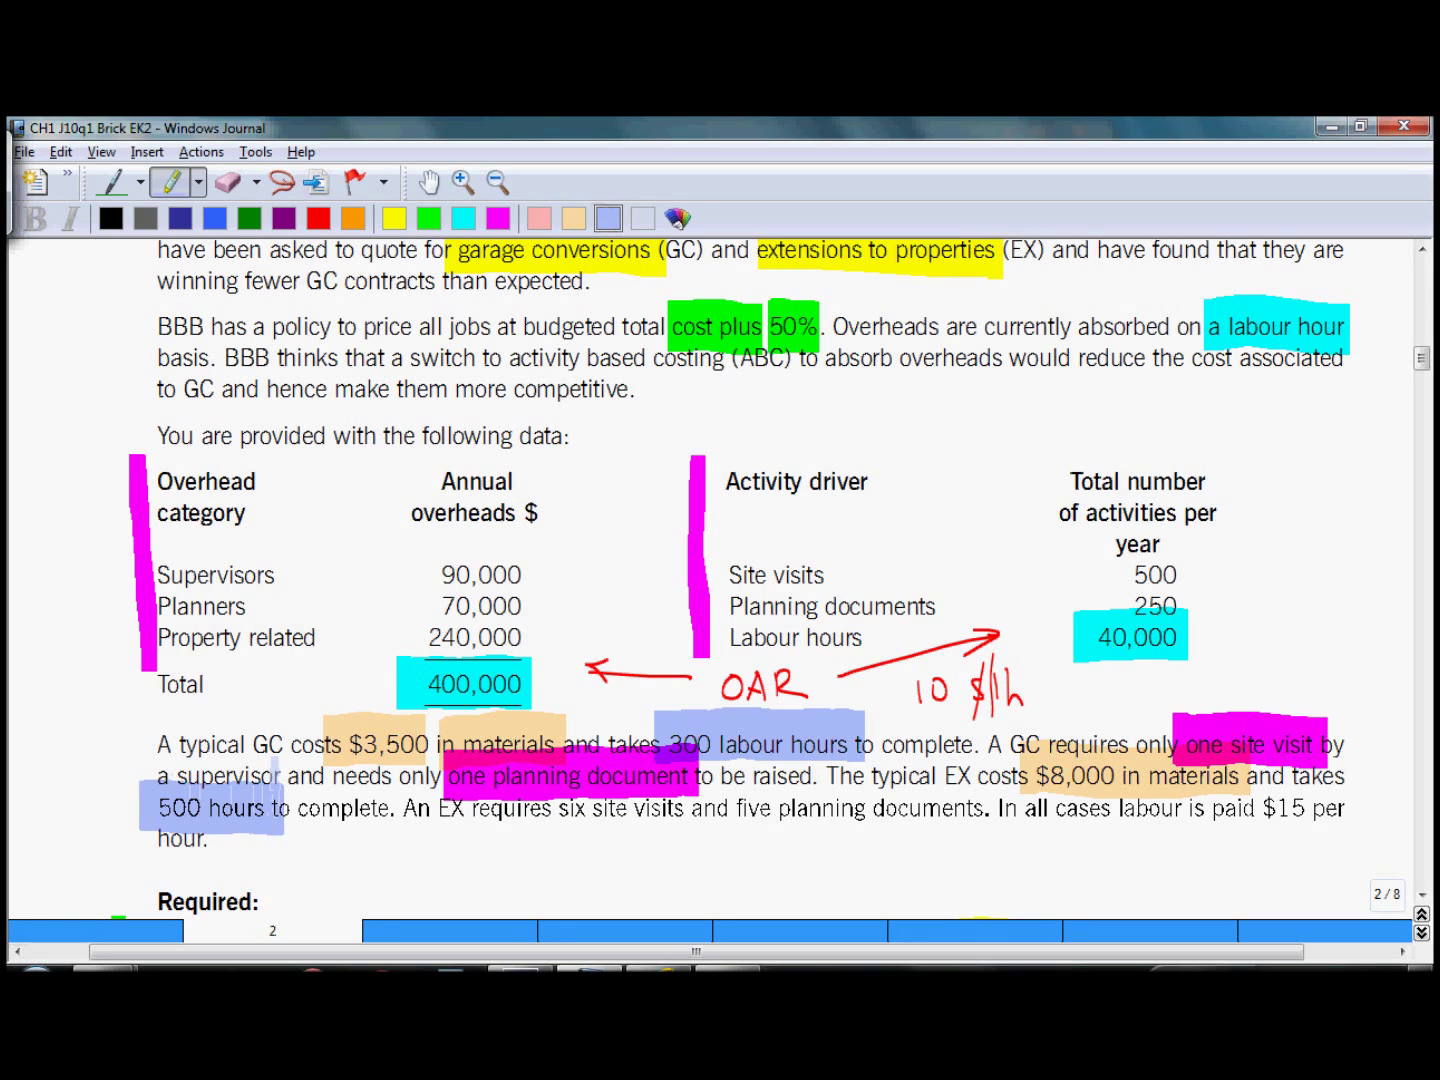
click(498, 218)
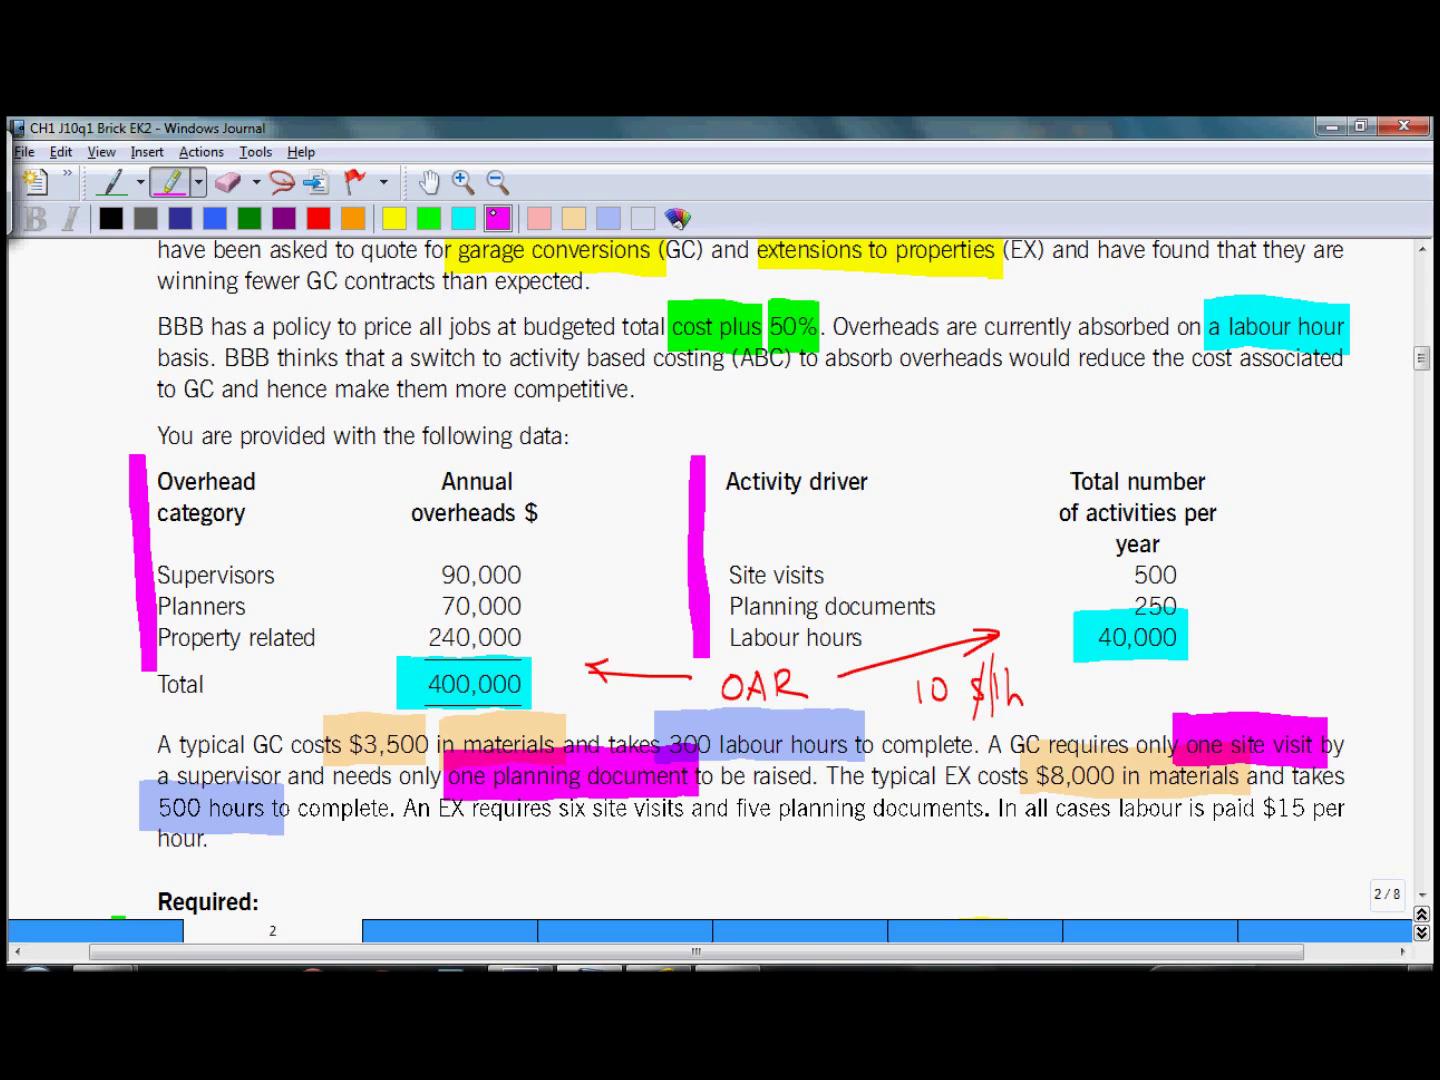
drag(555, 816, 805, 813)
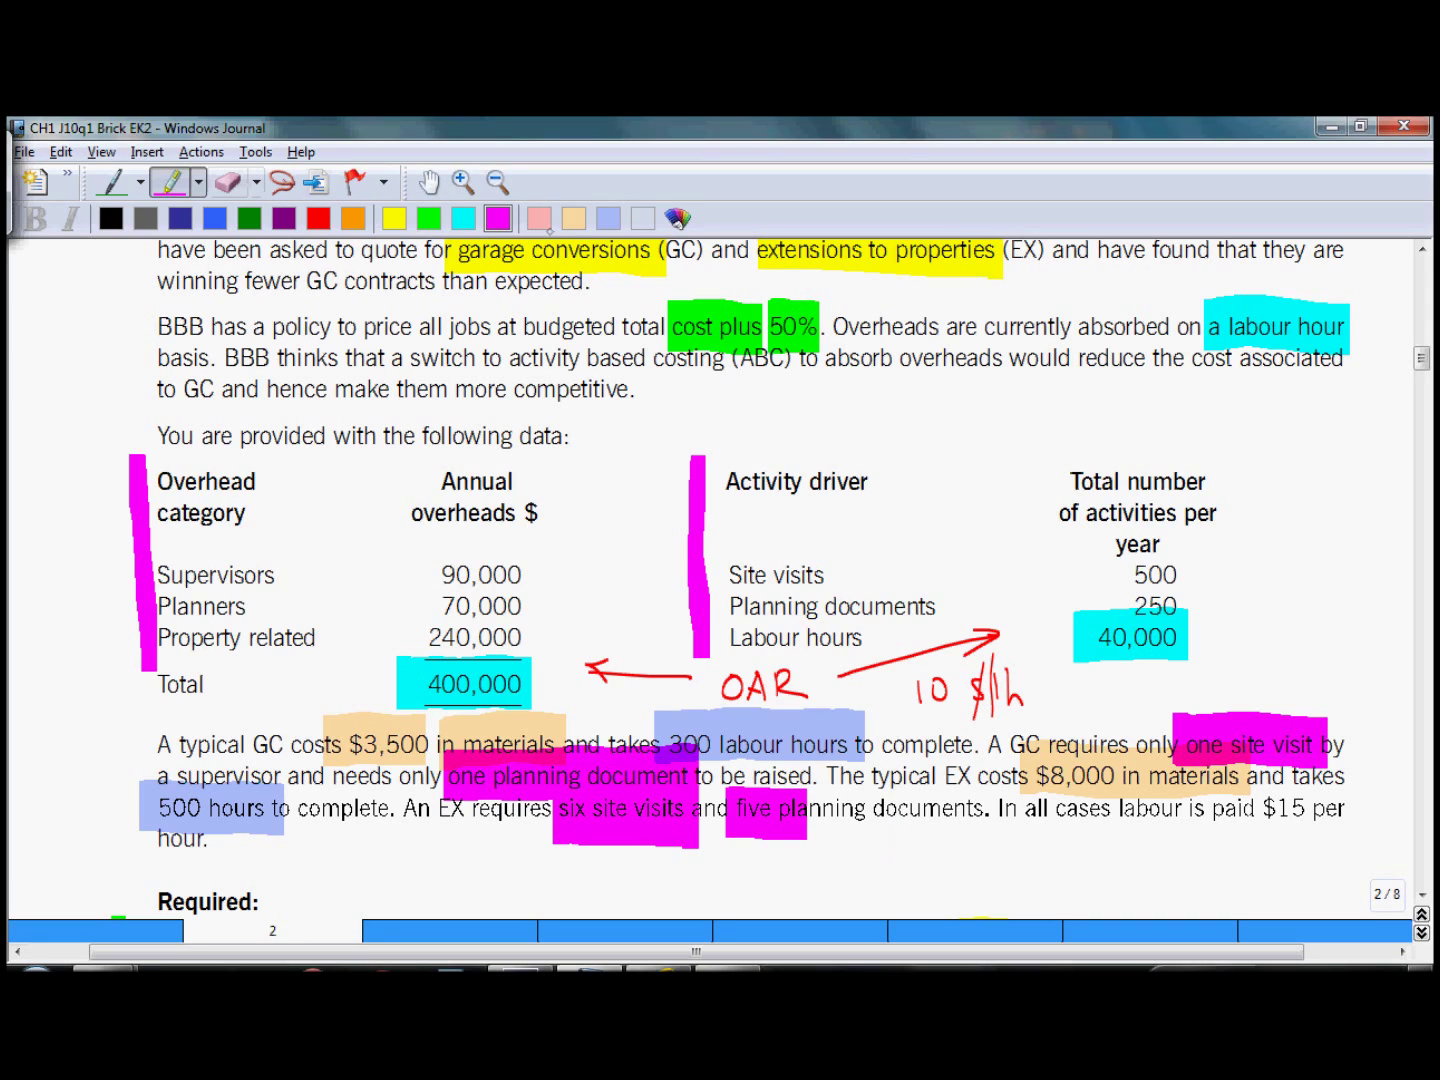
click(607, 218)
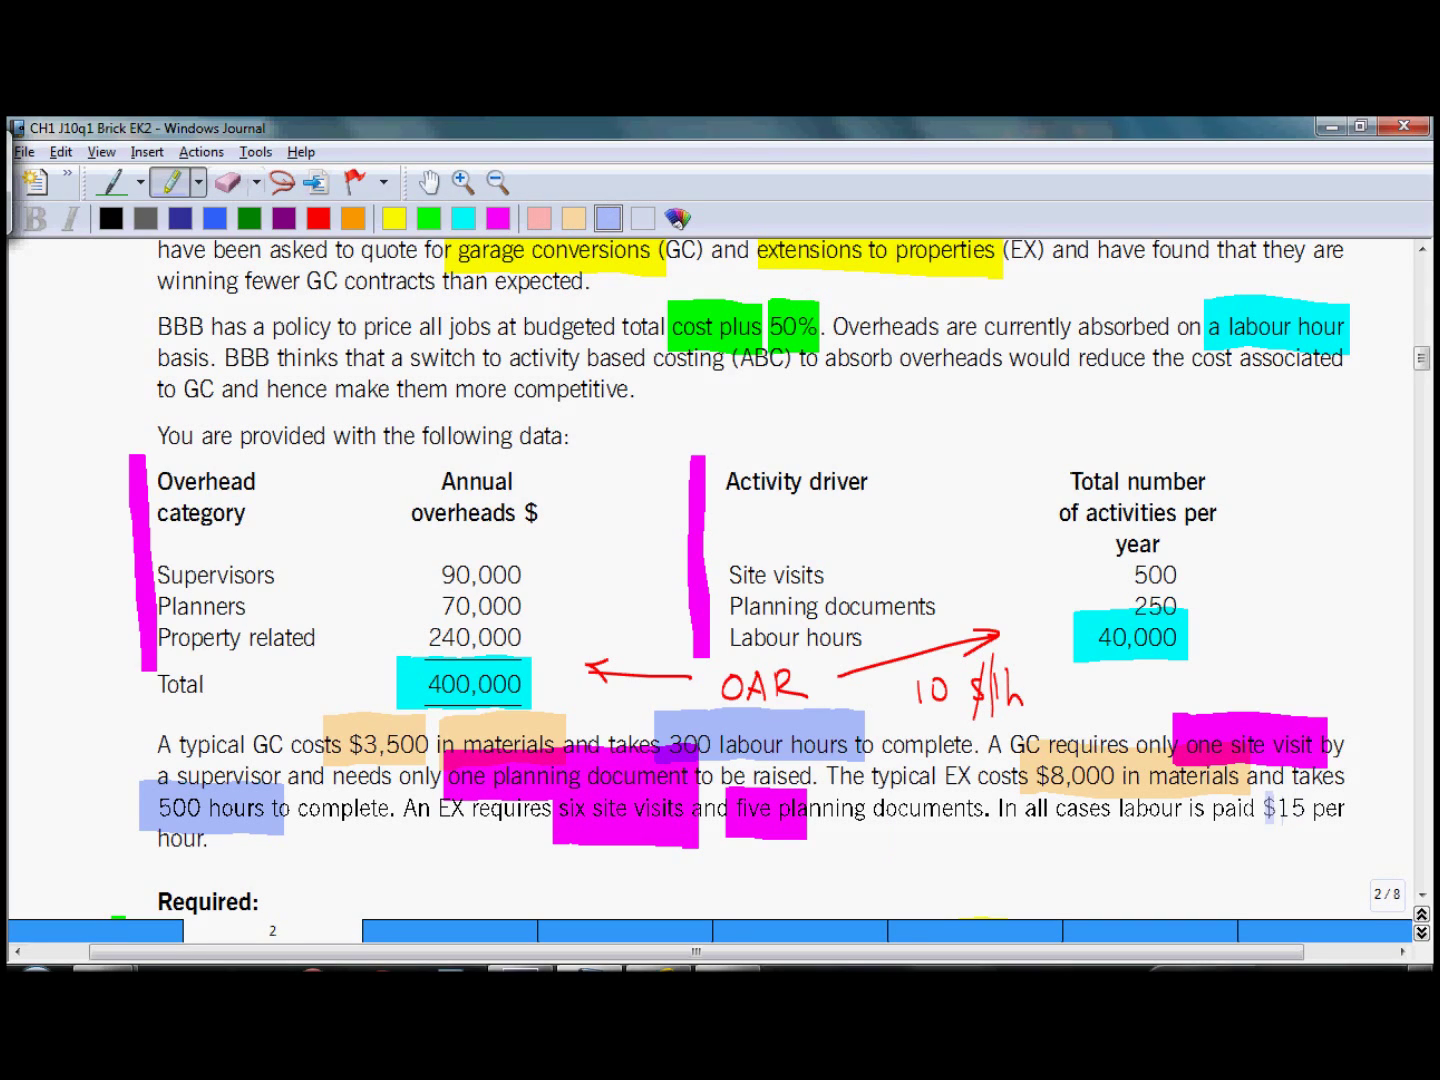
drag(1266, 805, 1340, 810)
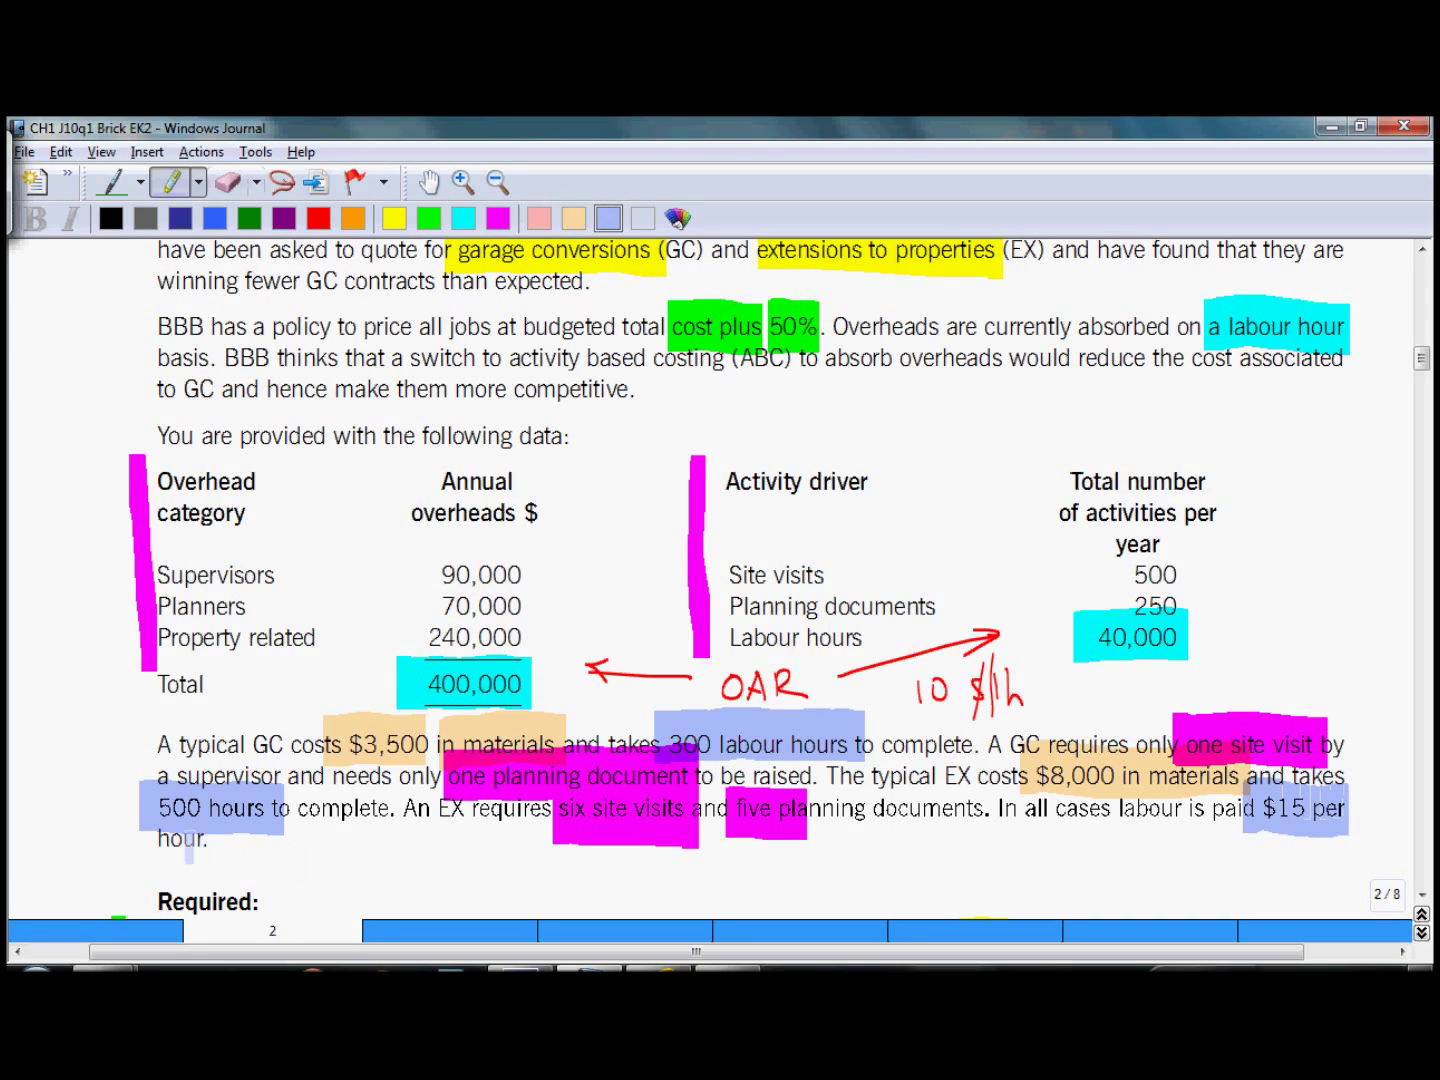
drag(149, 851, 206, 851)
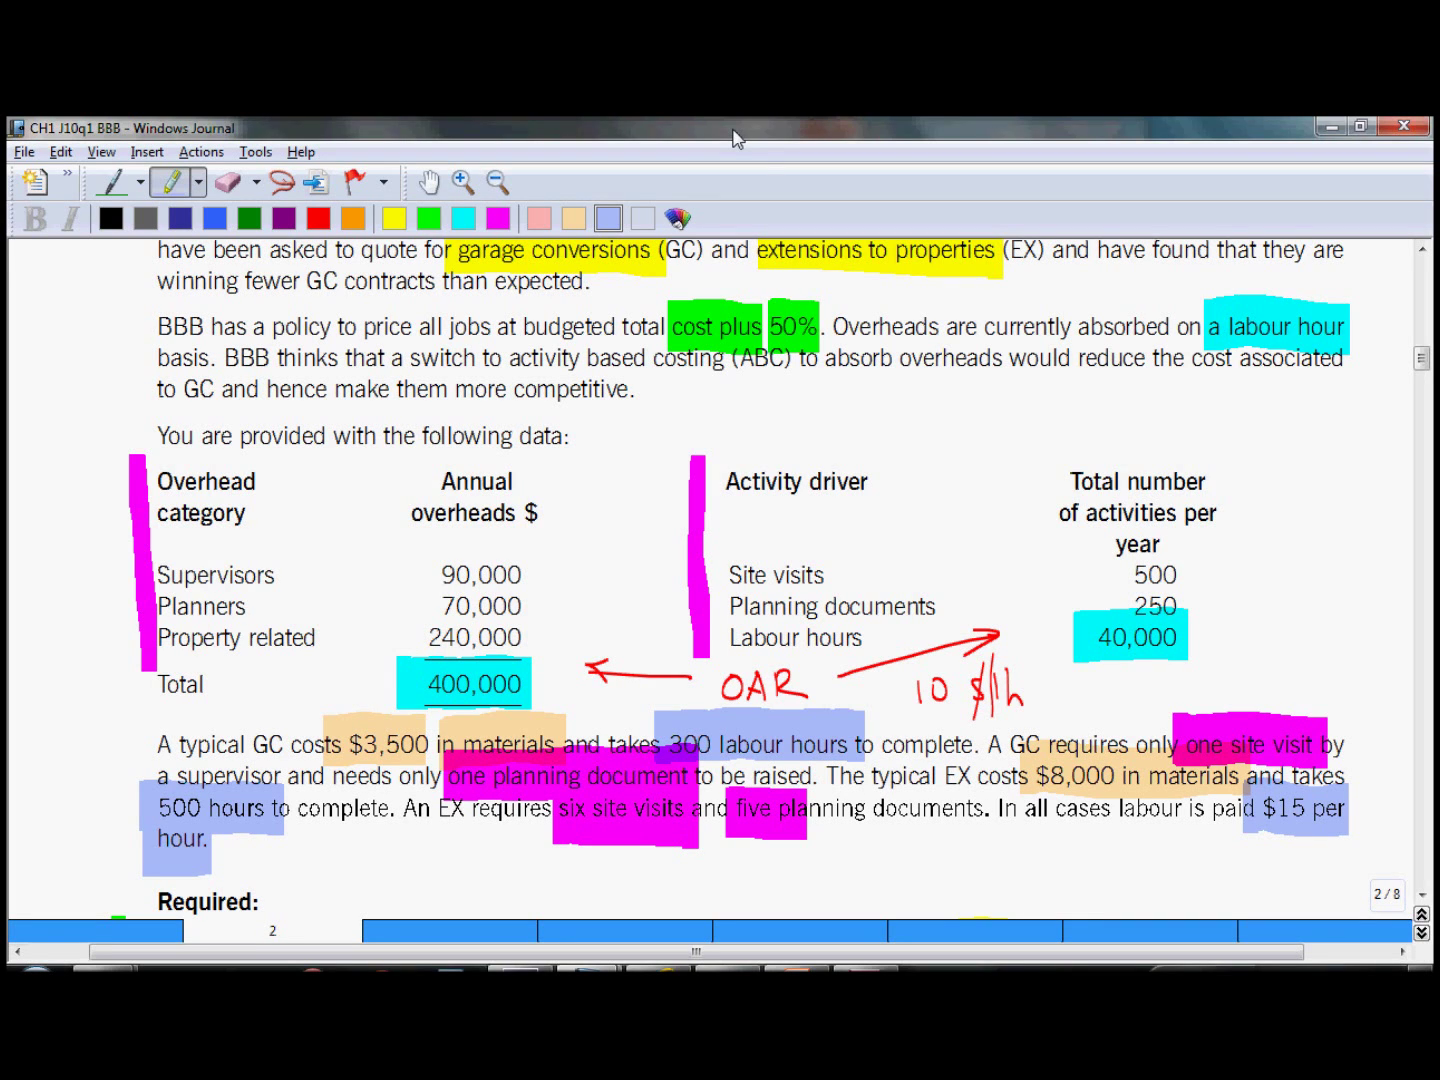
Scroll down to the Required section listing question 1's parts (a) to (d).
scroll(734, 138, down, 6)
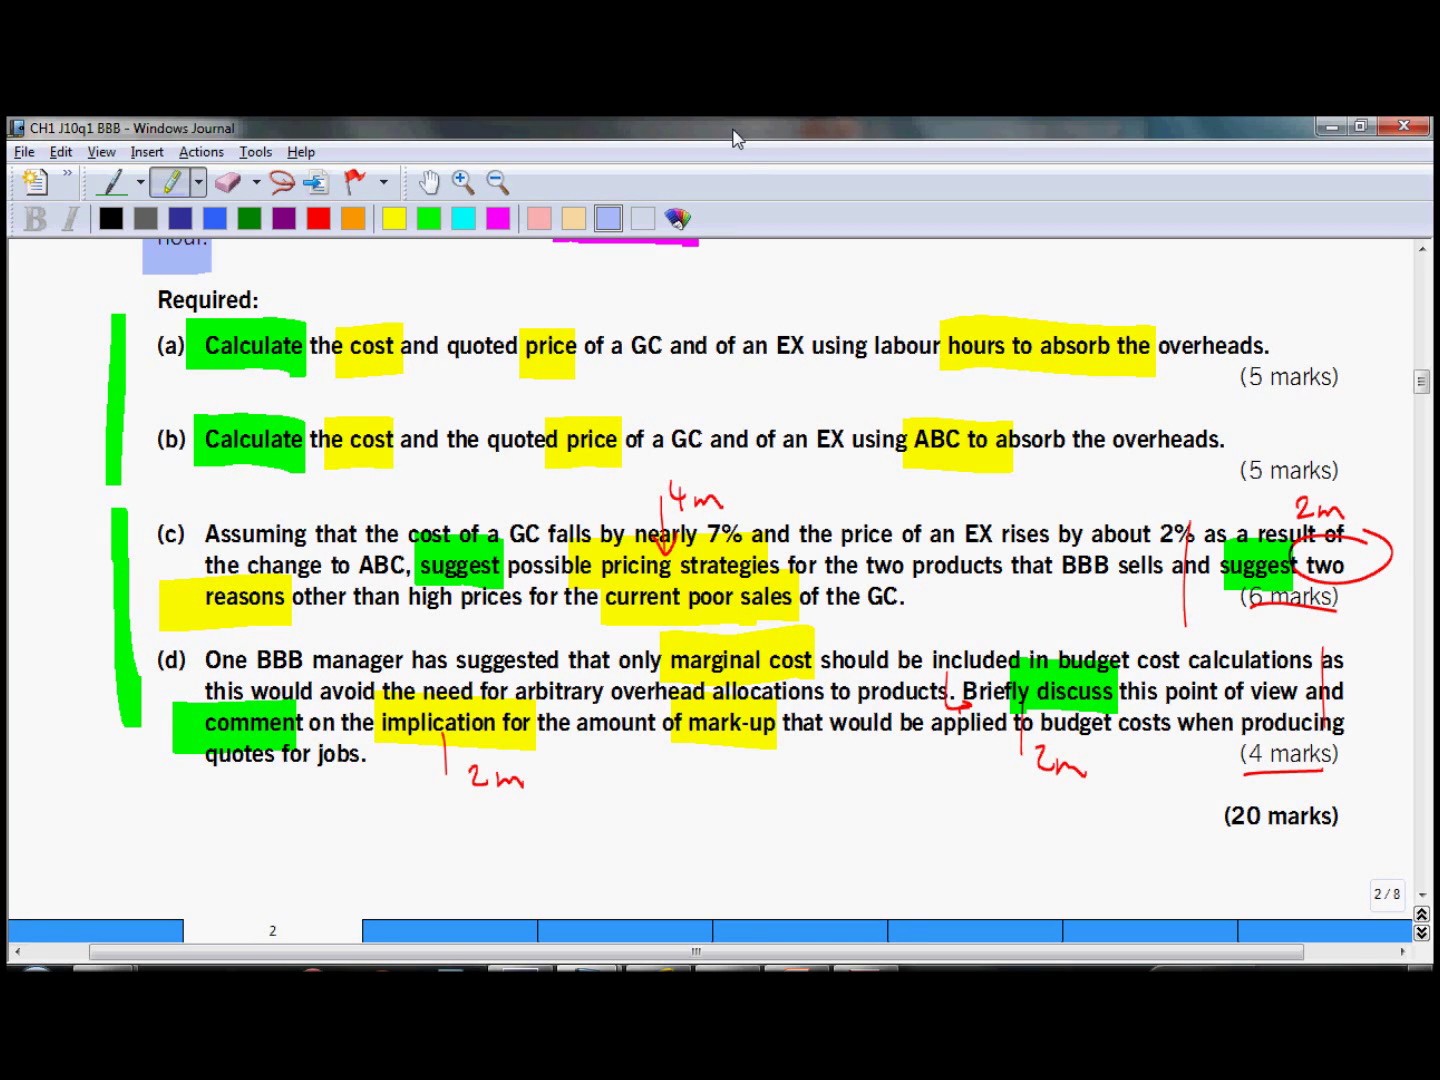
With the dark green pen, write '11 min' under part (c)'s marks and '7 min' beside part (d).
click(128, 185)
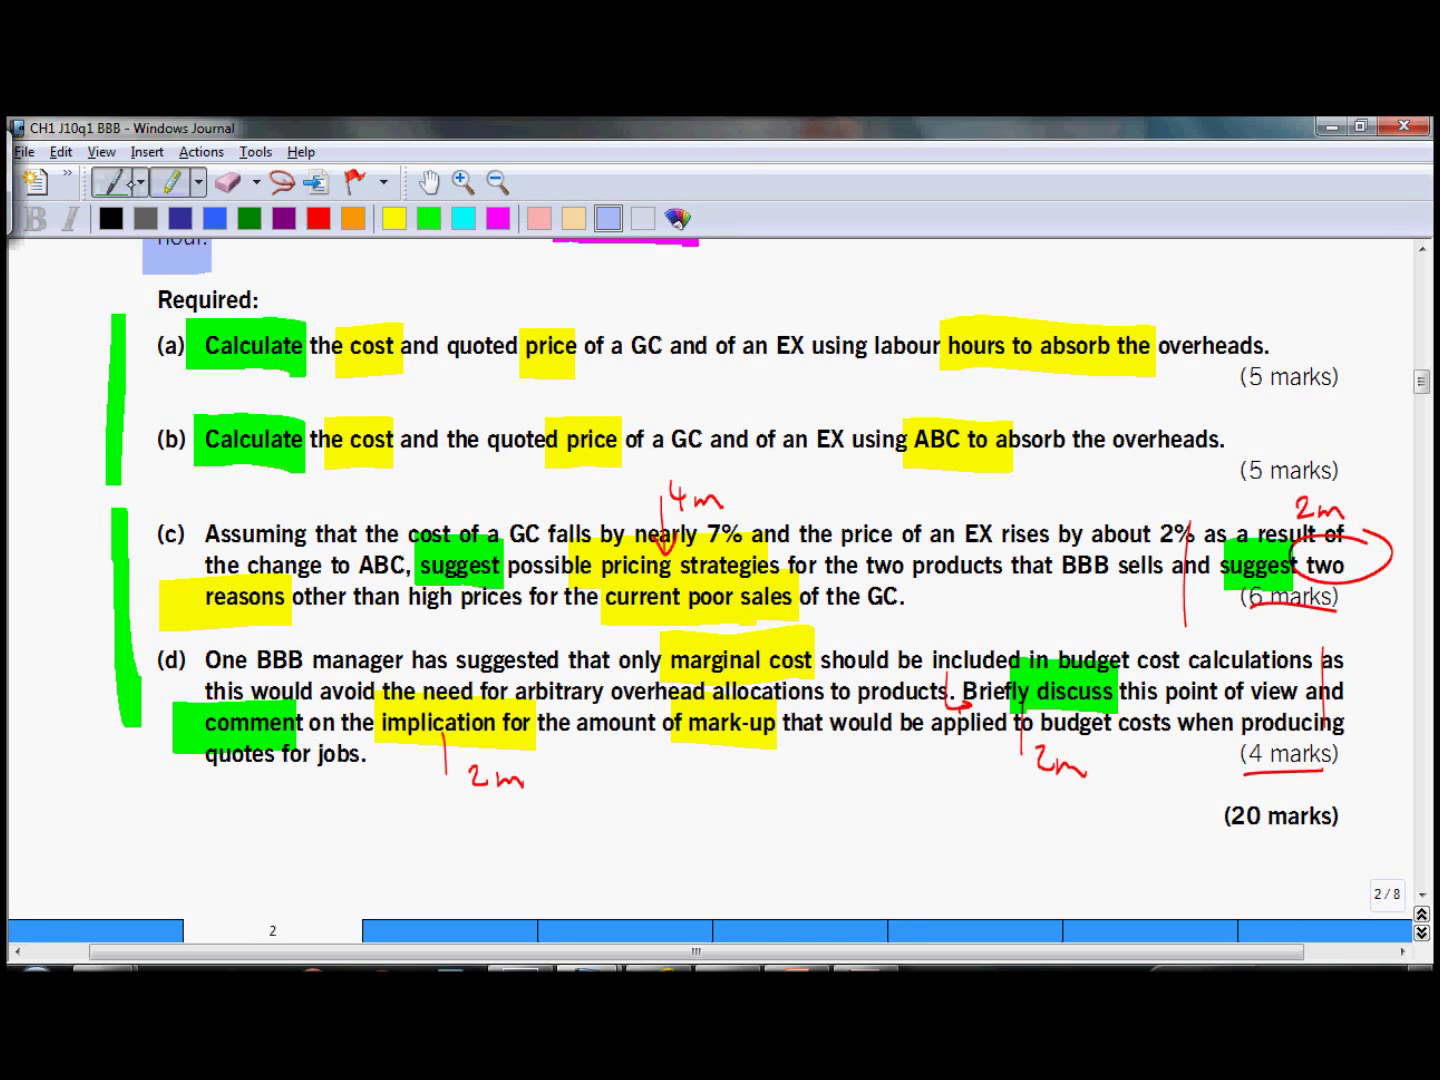
mouse_move(1236, 620)
mouse_down()
mouse_move(1236, 639)
mouse_move(1318, 639)
mouse_up()
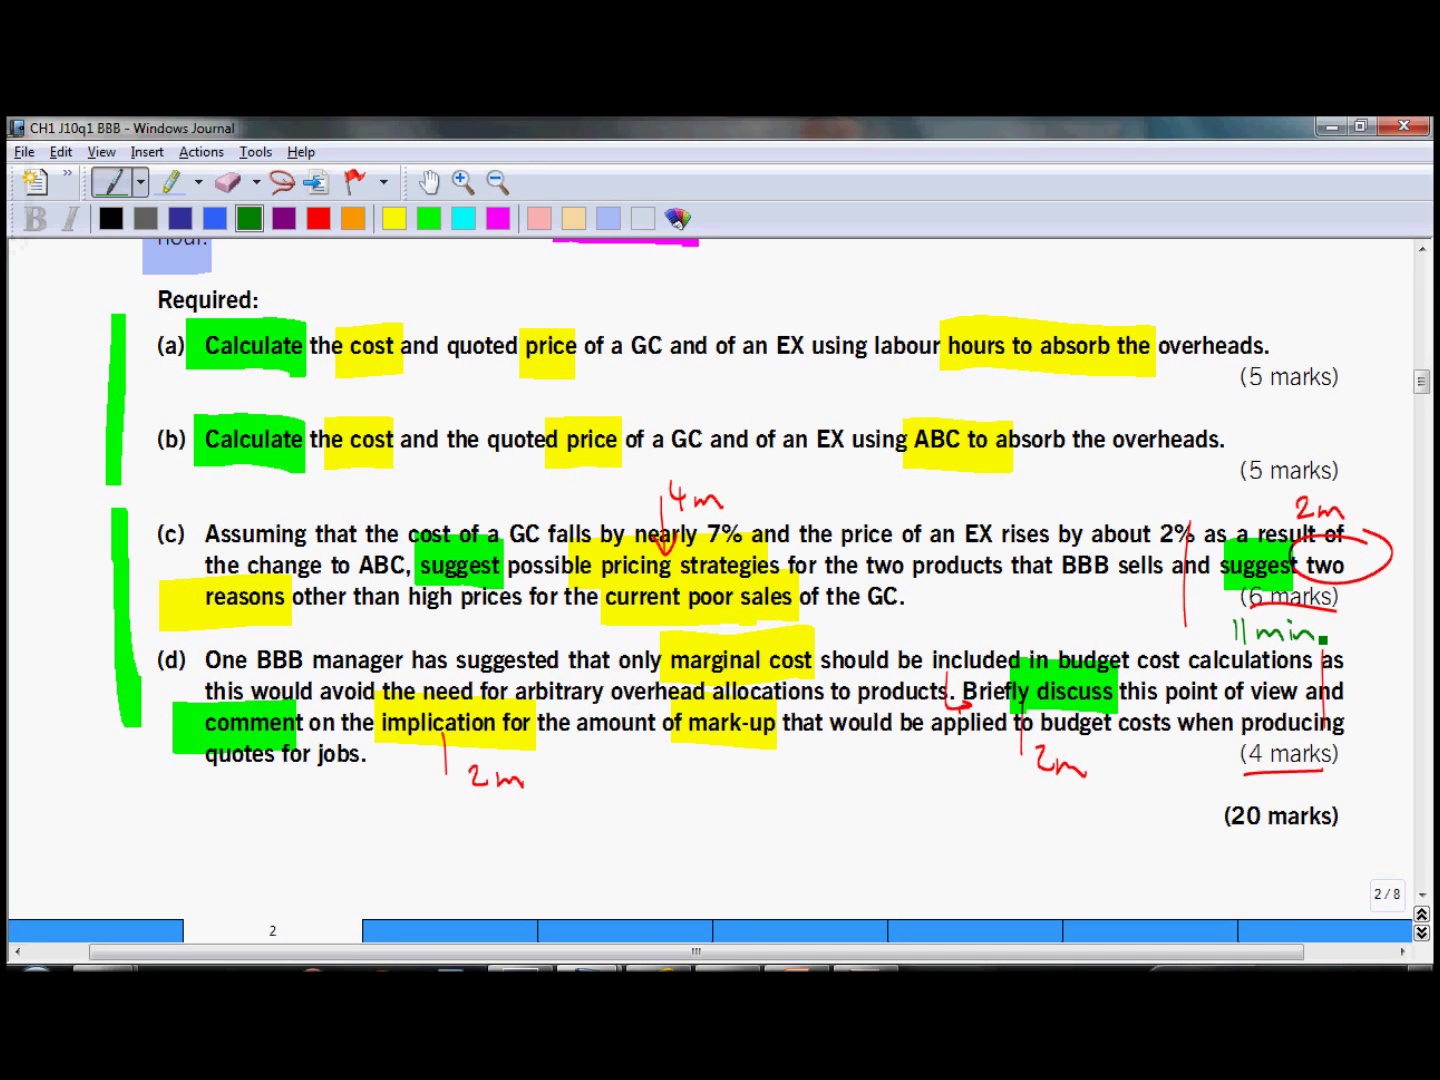
mouse_move(1201, 766)
mouse_down()
mouse_move(1209, 789)
mouse_move(1216, 777)
mouse_up()
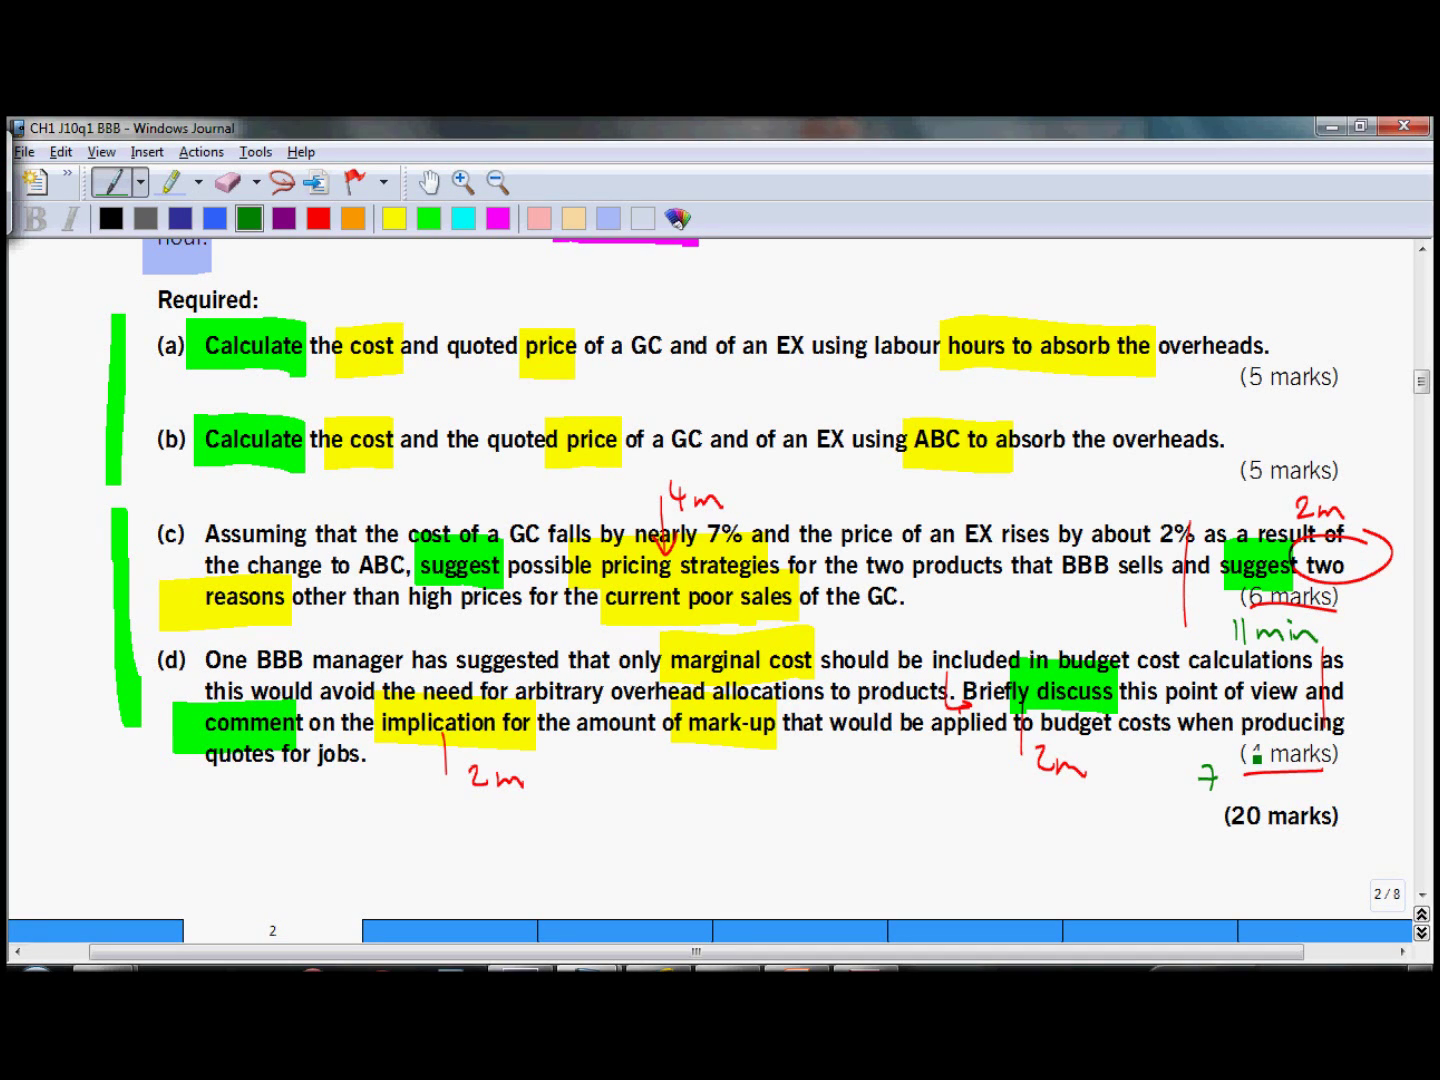
drag(1217, 790, 1278, 804)
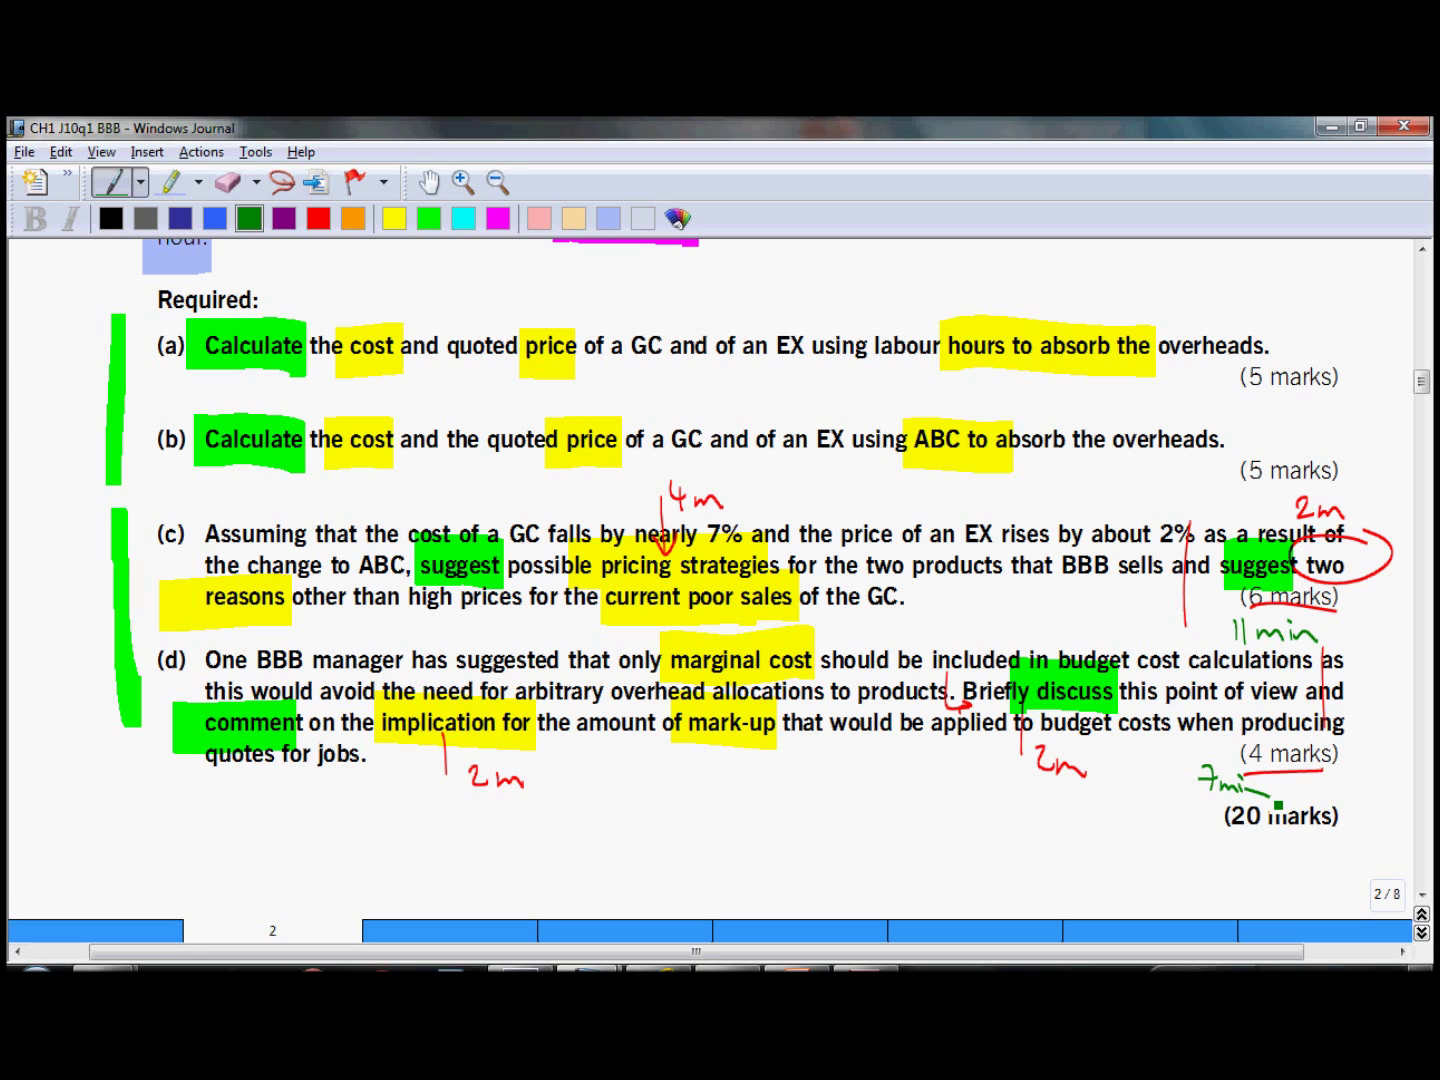
scroll(1278, 806, down, 1)
mouse_move(147, 801)
mouse_down()
mouse_move(147, 816)
mouse_move(173, 819)
mouse_up()
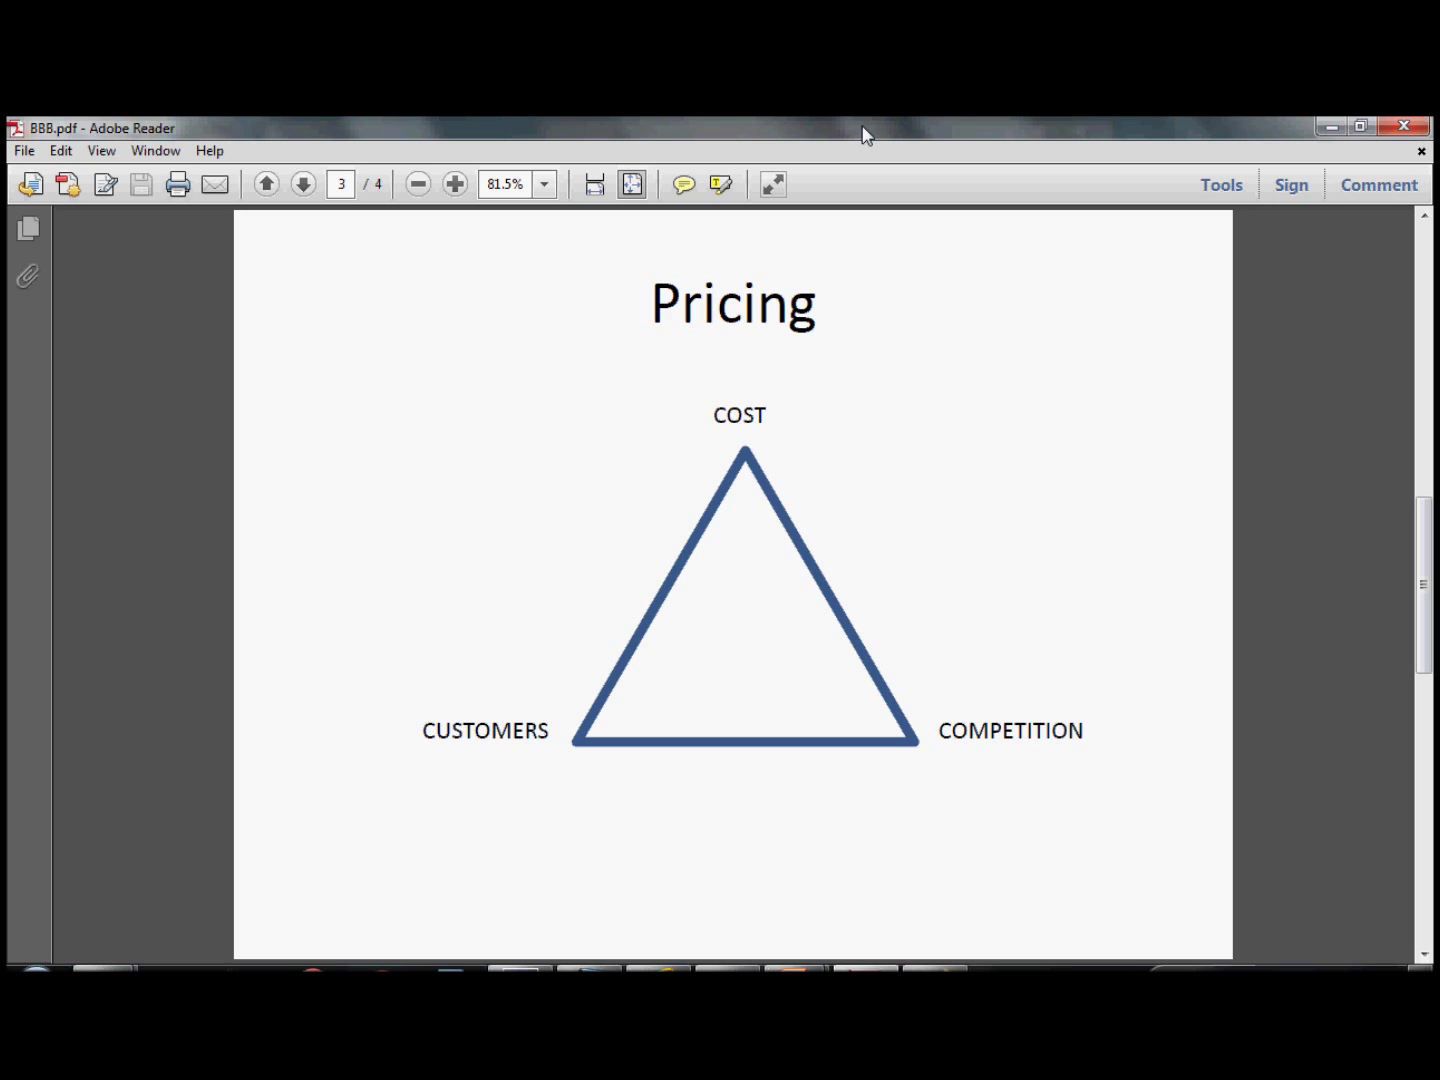
Advance BBB.pdf to page 4, the Pricing methods slide.
key(Right)
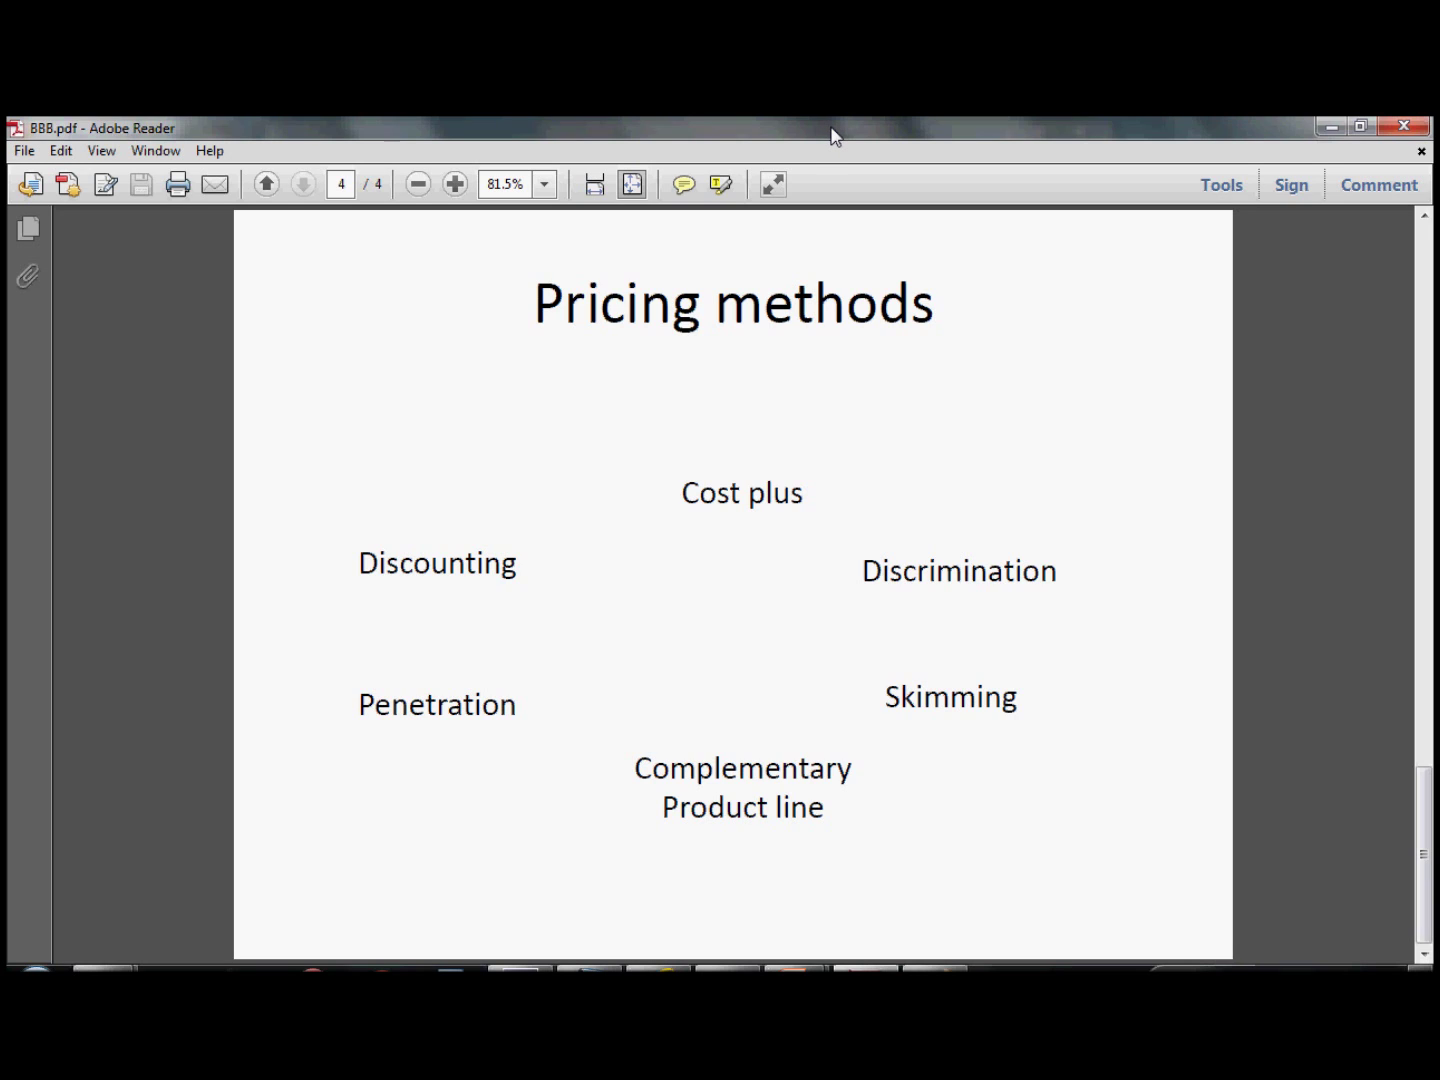
Switch from Adobe Reader back to the annotated exam paper in Windows Journal.
key(alt+Tab)
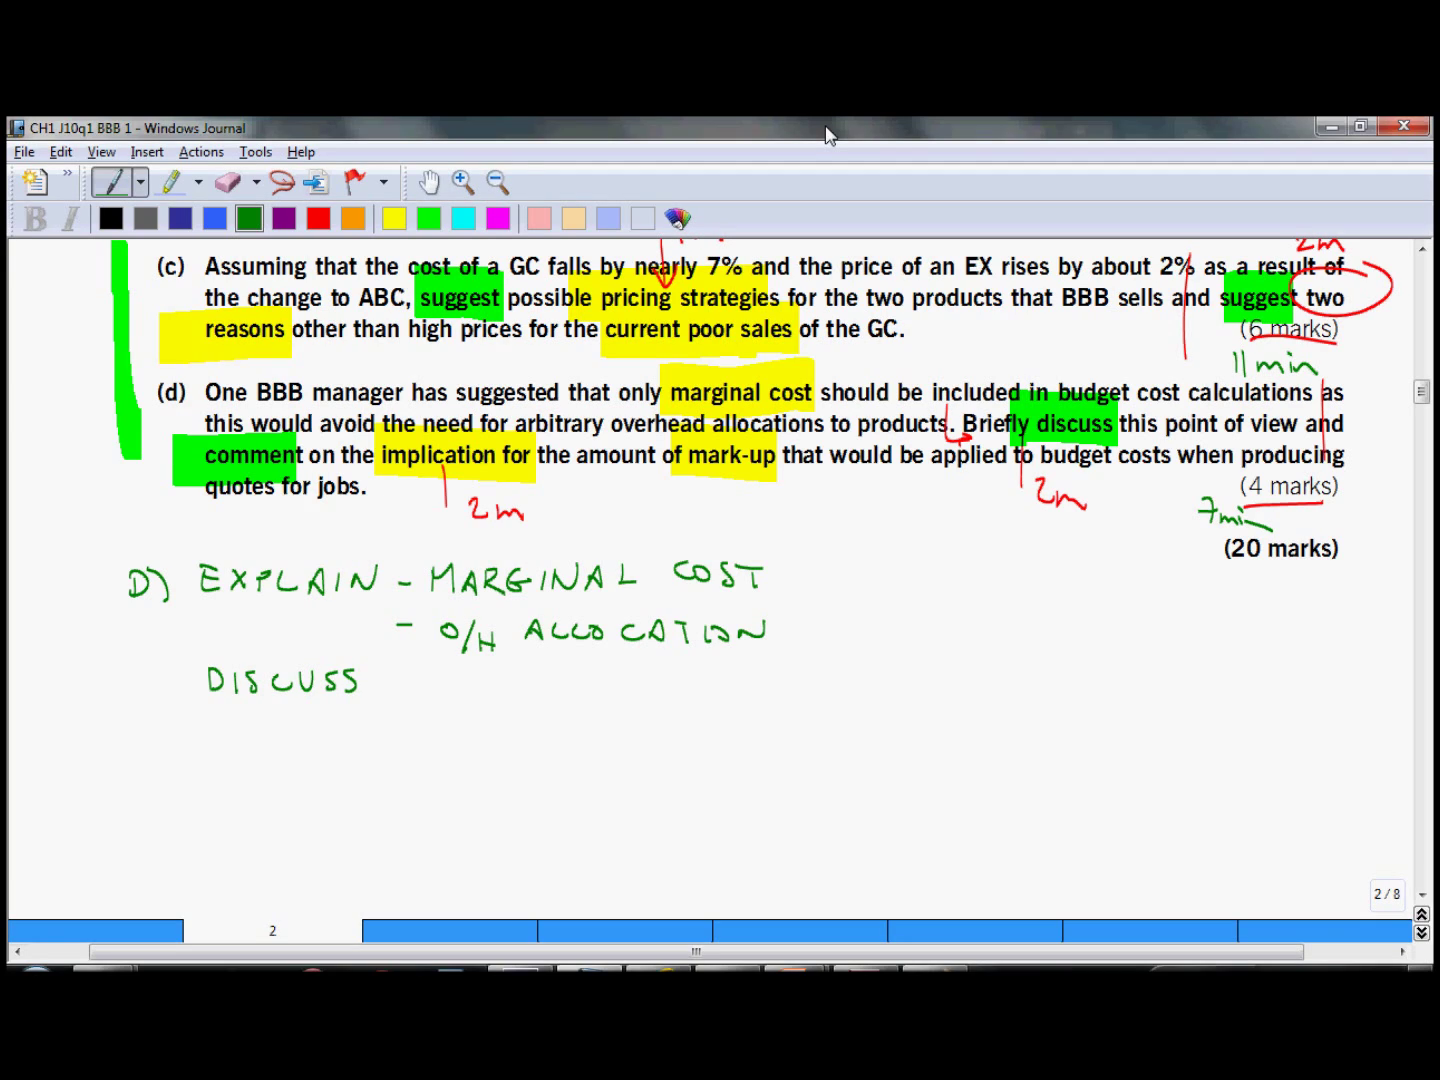
Draw a green arrow down from DISCUSS, write 'MARK UP' below it, and add an upward arrow.
mouse_move(333, 717)
mouse_down()
mouse_move(366, 715)
mouse_move(348, 745)
mouse_up()
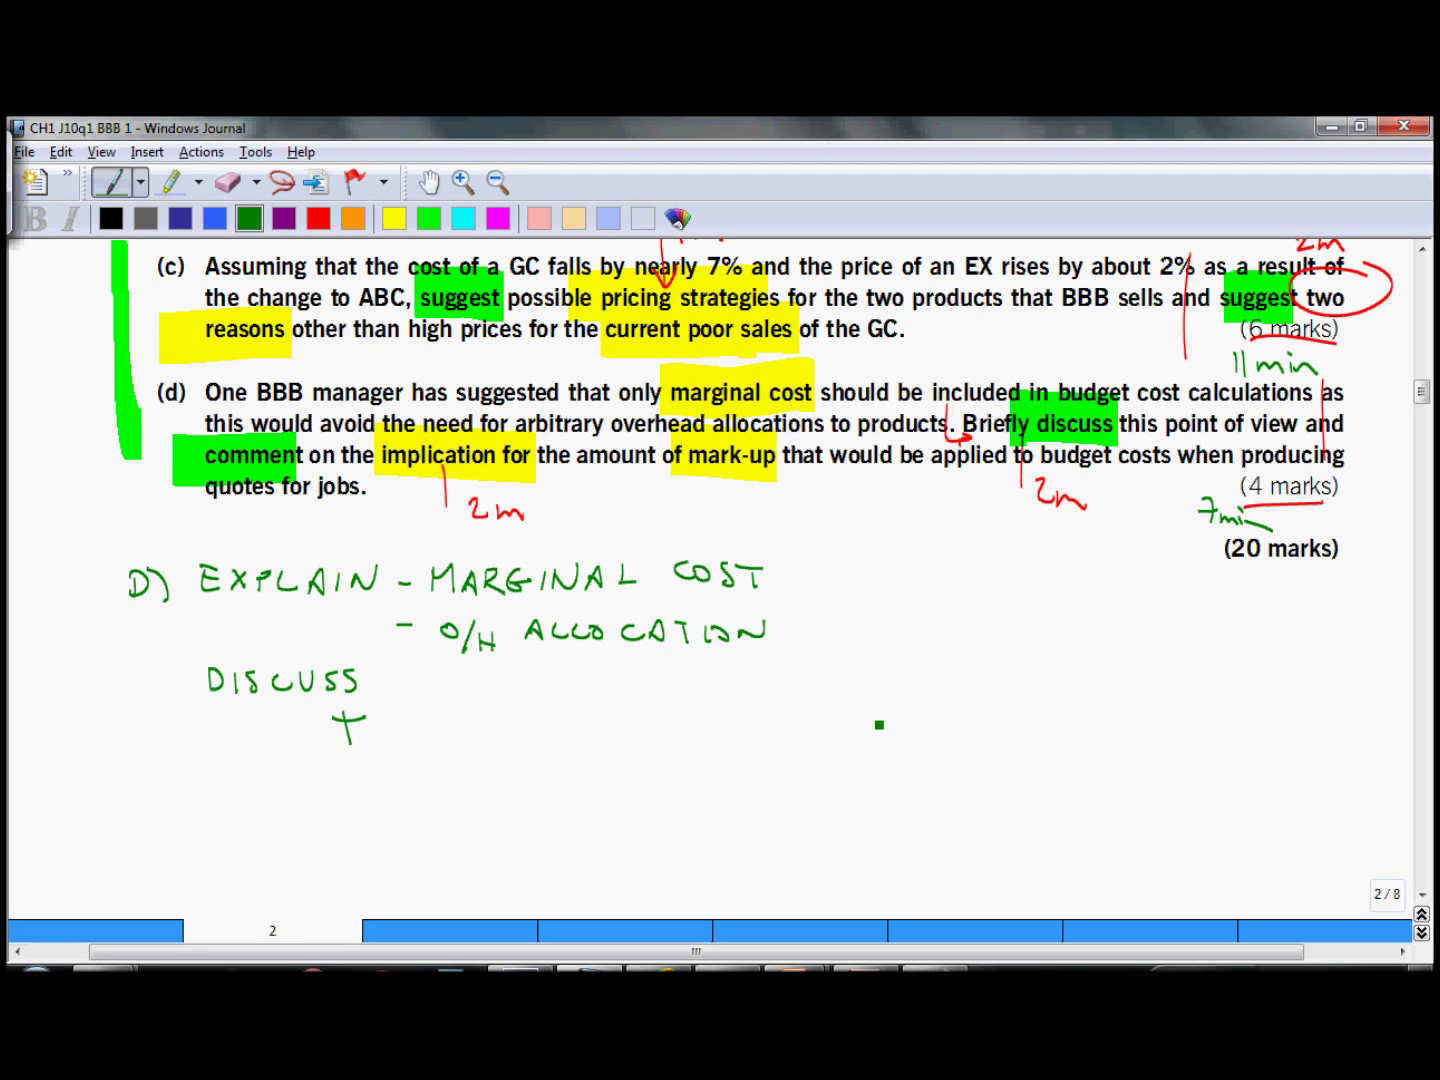
drag(884, 716, 913, 716)
drag(198, 800, 225, 800)
drag(230, 800, 260, 800)
drag(264, 799, 291, 798)
drag(294, 772, 296, 800)
drag(319, 774, 322, 798)
drag(350, 772, 368, 771)
drag(376, 798, 392, 779)
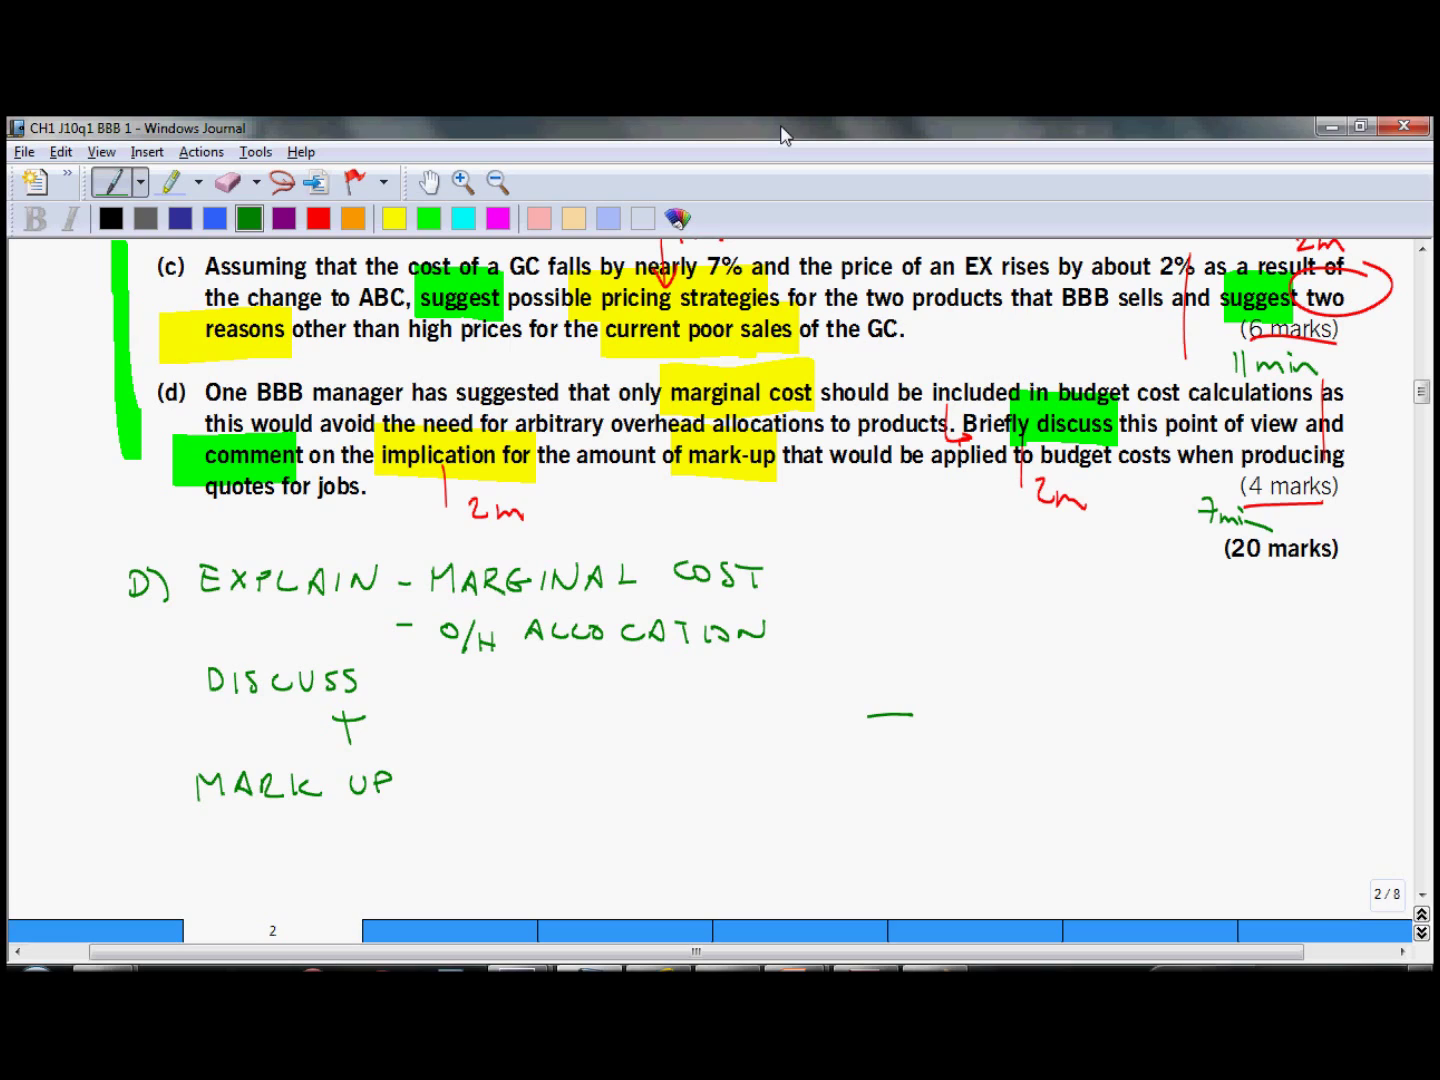
mouse_move(457, 796)
mouse_down()
mouse_move(456, 768)
mouse_move(472, 771)
mouse_up()
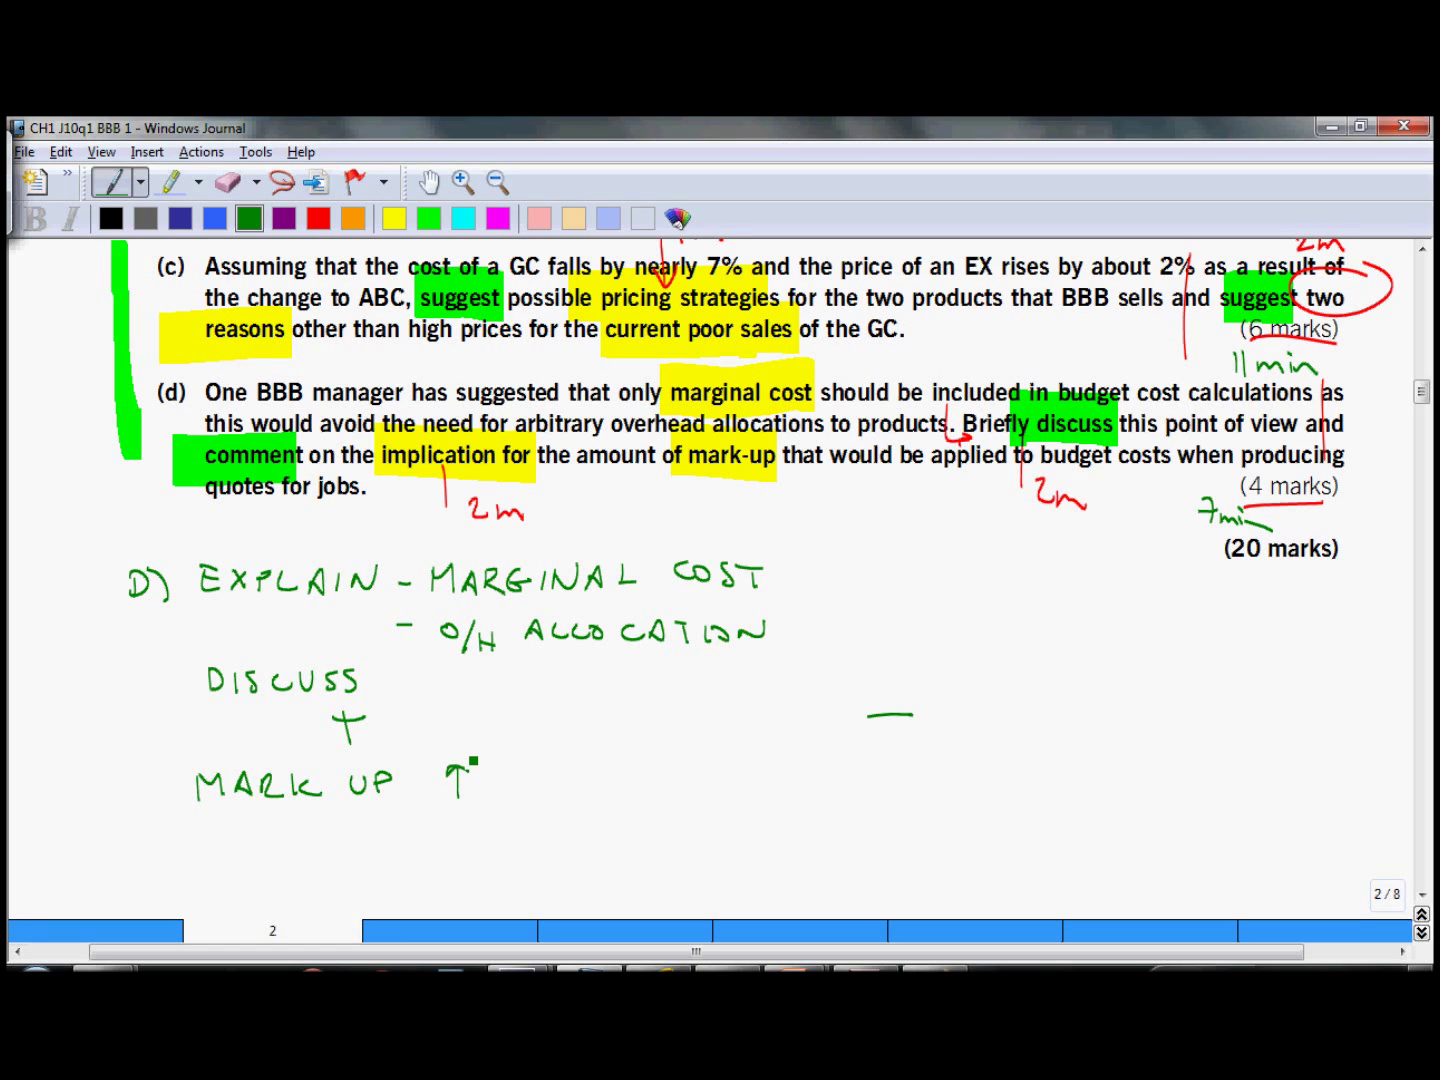